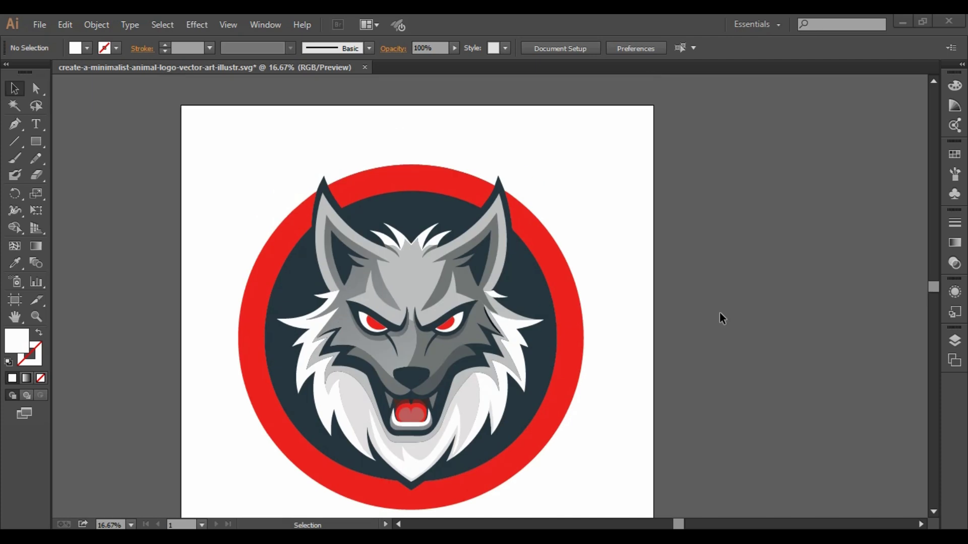
scroll(720, 314, "down", 1)
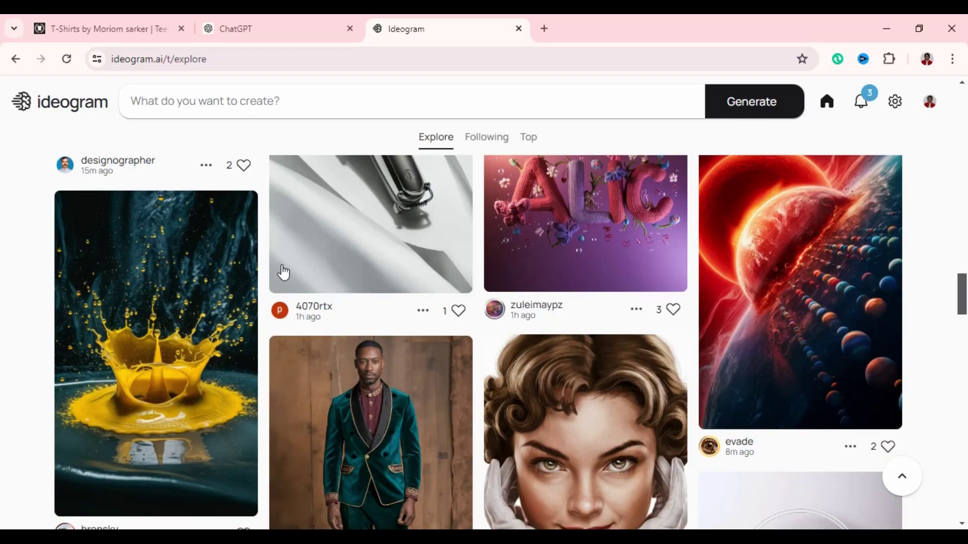
scroll(290, 274, "up", 4)
scroll(379, 255, "up", 7)
scroll(378, 272, "down", 6)
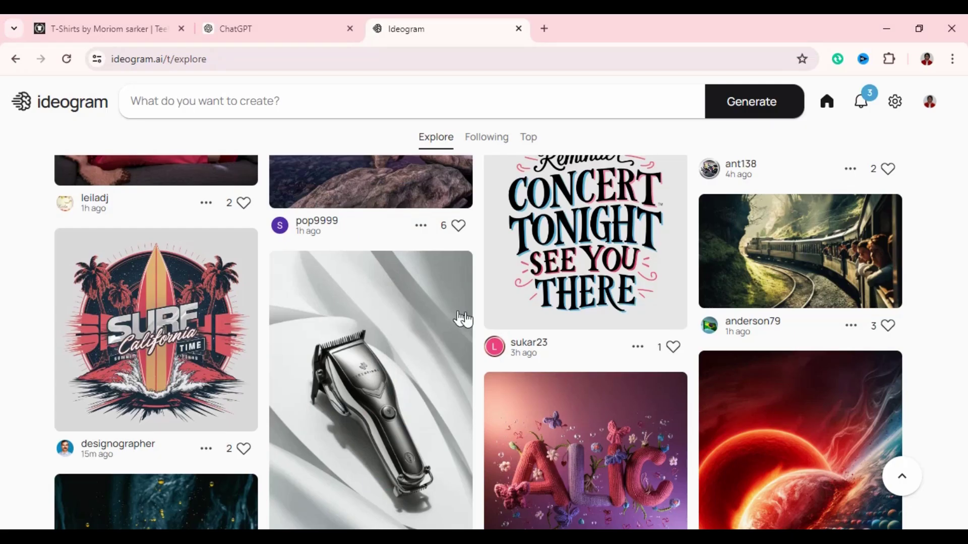
scroll(360, 275, "up", 4)
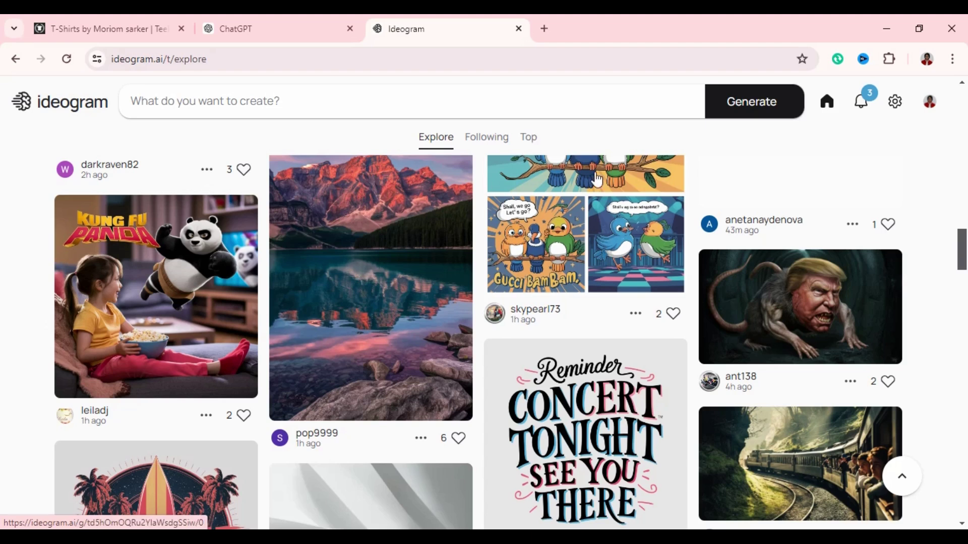
scroll(566, 277, "down", 4)
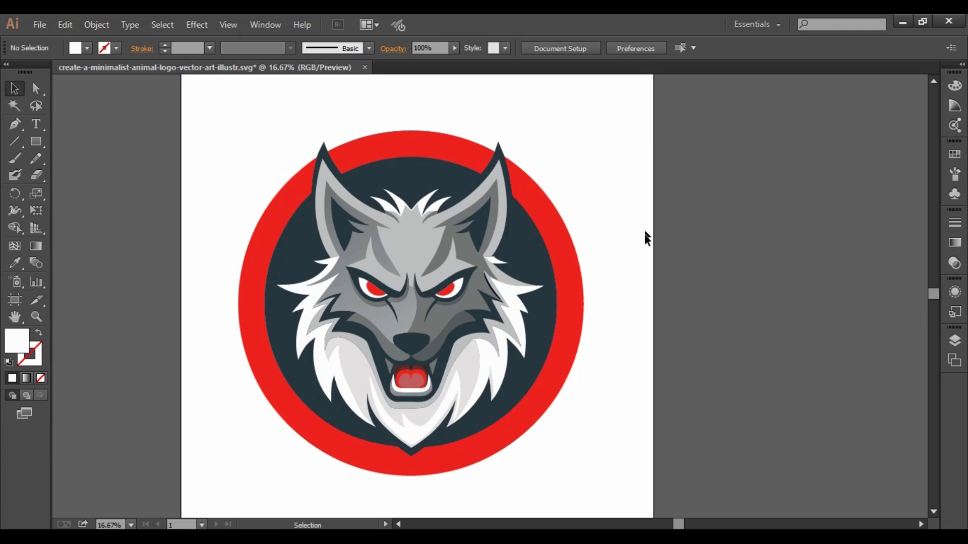
Step: Select all parts of the wolf emblem and move them off the artboard onto the empty canvas beside it
left_click_drag(257, 150, 627, 487)
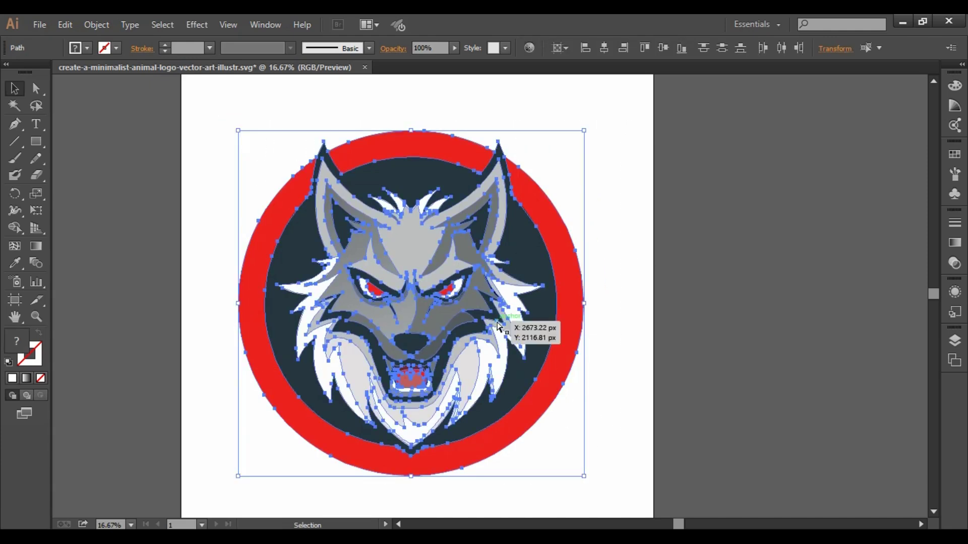
scroll(504, 324, "right", 2)
scroll(462, 326, "down", 2)
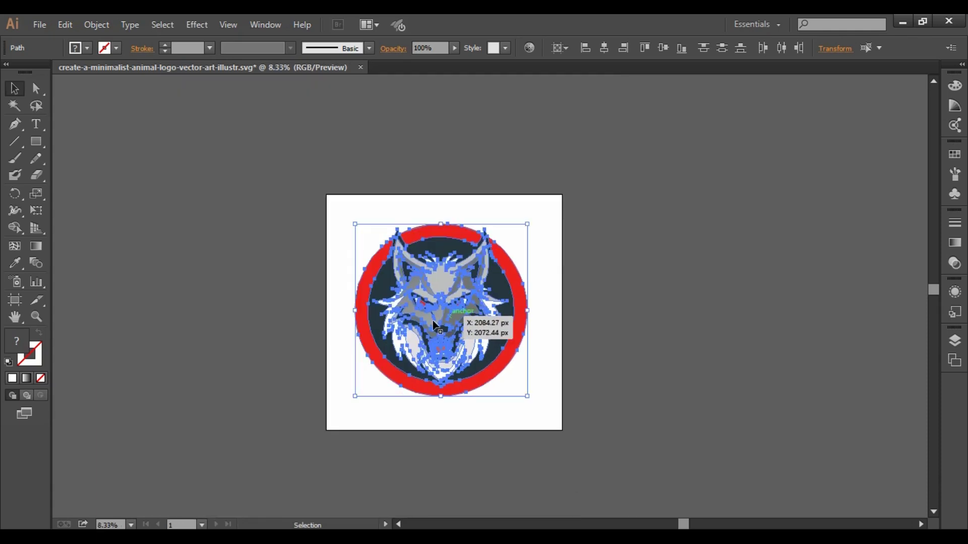
left_click_drag(452, 321, 752, 310)
left_click(647, 366)
left_click_drag(677, 342, 623, 365)
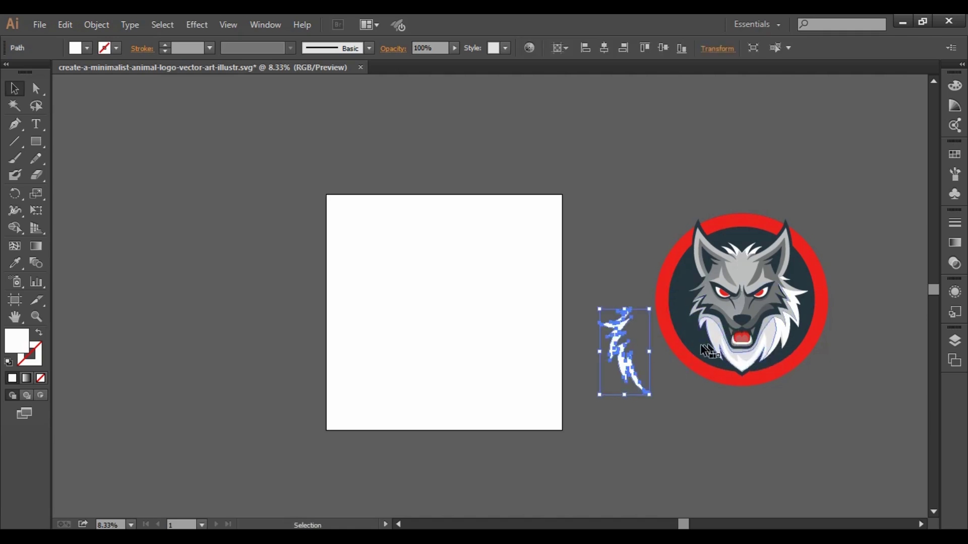
key("ctrl+z")
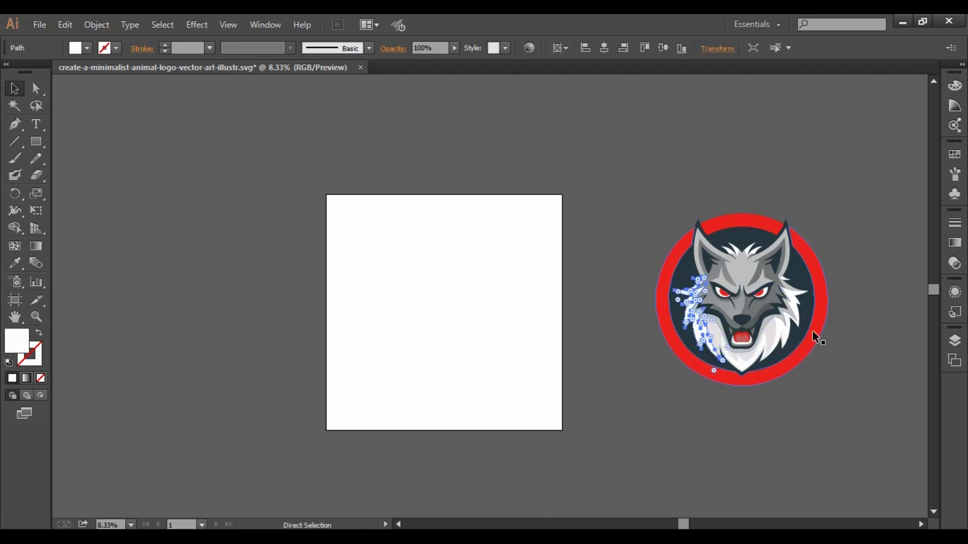
Step: Group all parts of the wolf emblem and move the group back onto the artboard
left_click(868, 357)
left_click_drag(645, 181, 848, 395)
key("a")
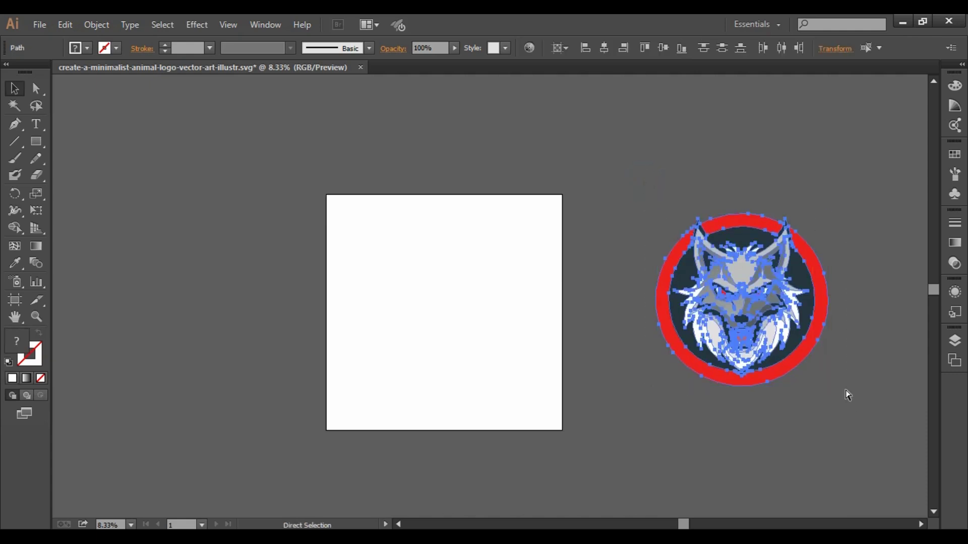
key("v")
left_click_drag(745, 270, 447, 282)
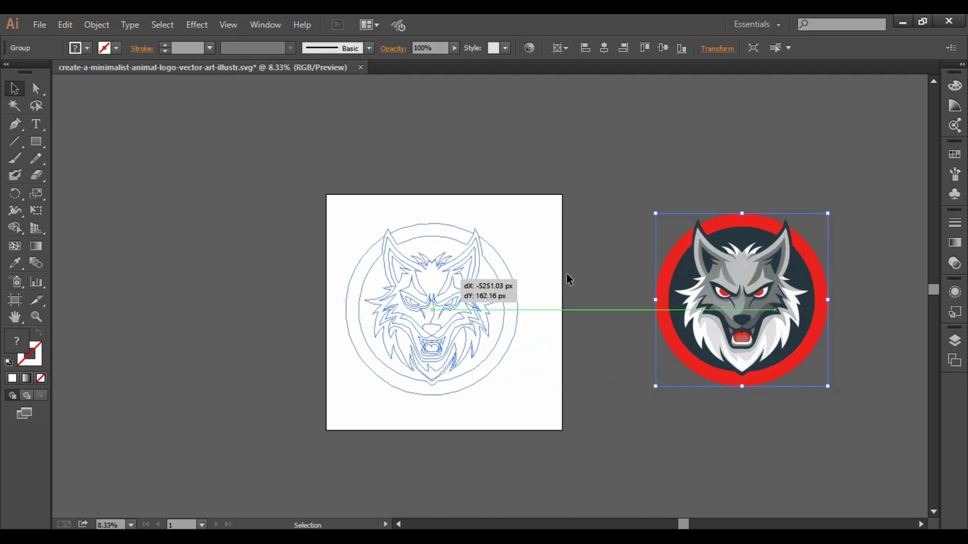
left_click(618, 227)
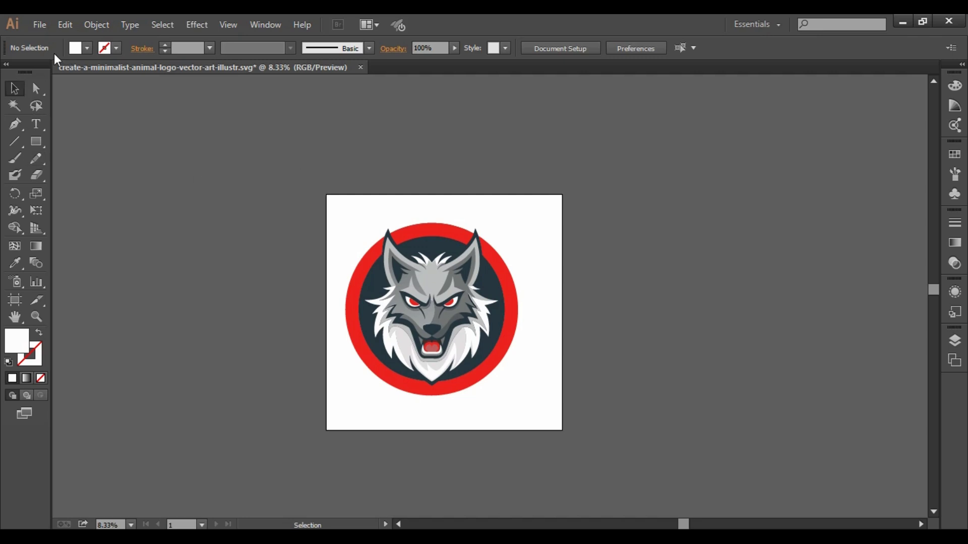
Step: Create a new 4000 x 4000 px document with pixel units, RGB color mode and High (300 ppi) raster effects
left_click(41, 26)
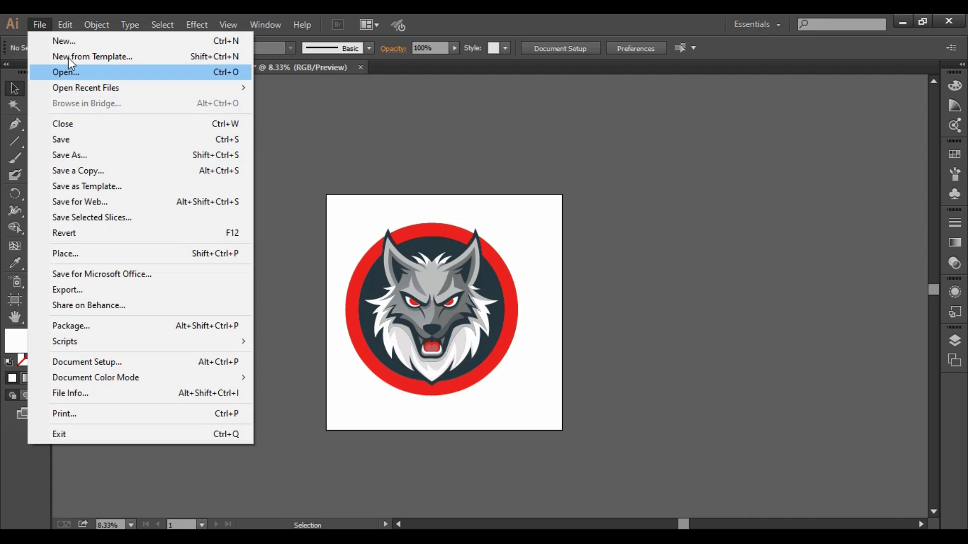
left_click(78, 42)
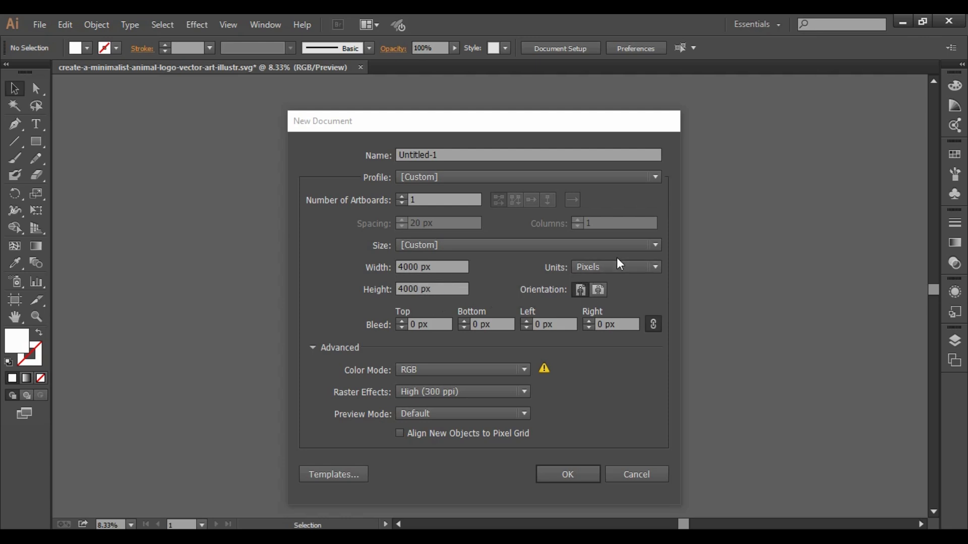
left_click(654, 267)
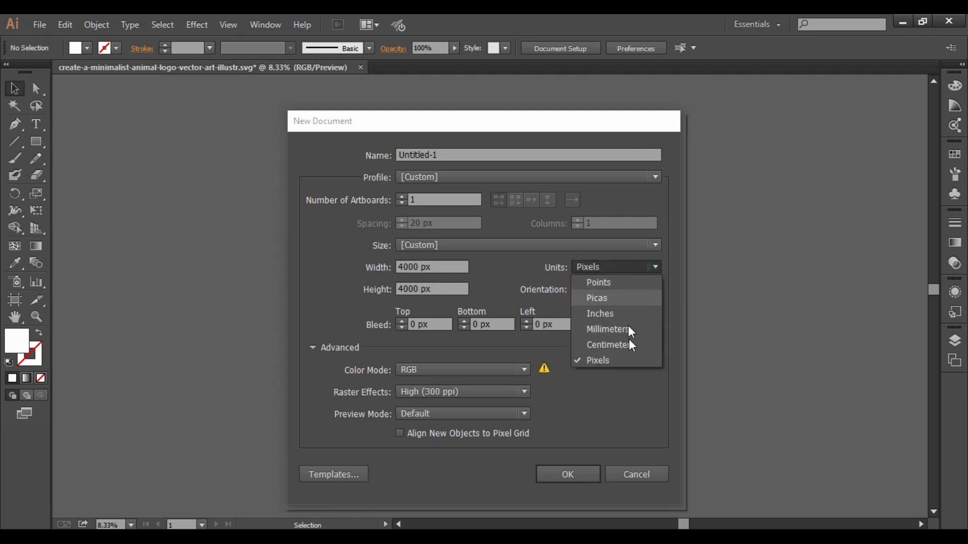
left_click(613, 359)
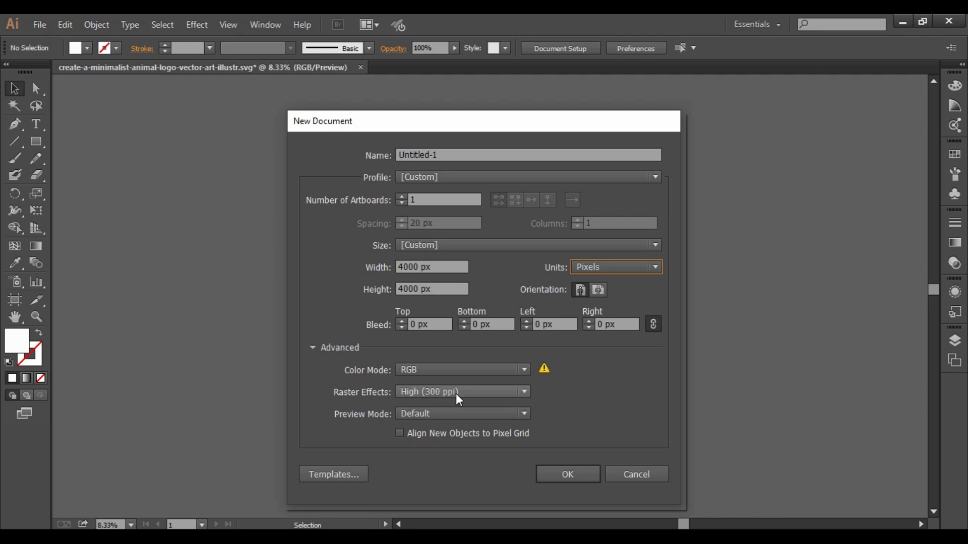
left_click(584, 478)
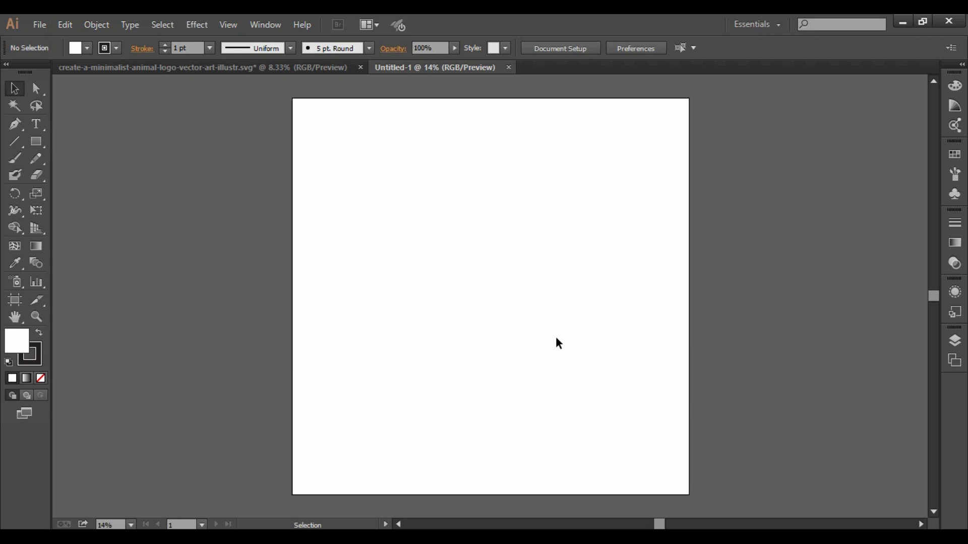
Step: Bring the grouped wolf emblem from the original SVG document into the new document's artboard
left_click(211, 67)
left_click_drag(314, 183, 547, 415)
left_click_drag(440, 318, 522, 328)
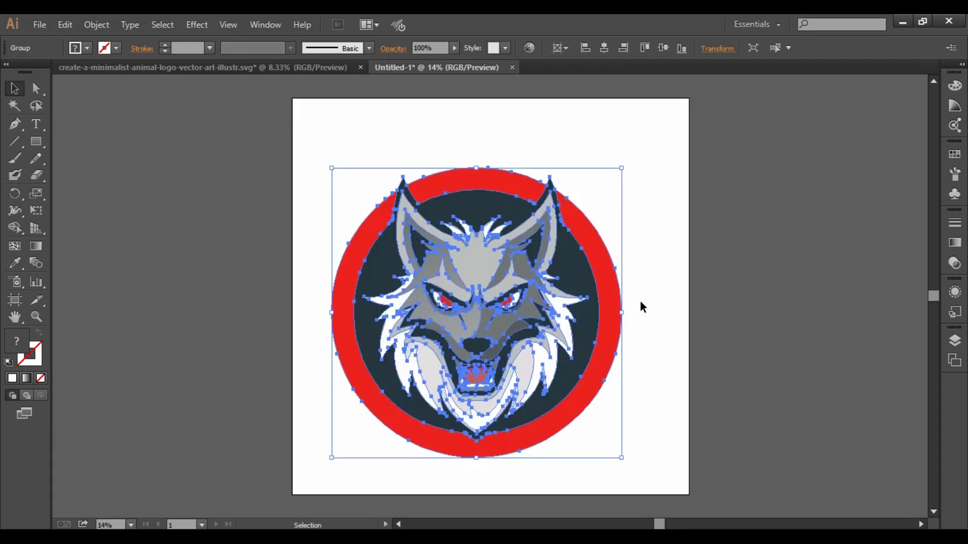
Step: Center the wolf emblem horizontally and vertically on the new artboard
left_click(695, 268)
left_click_drag(667, 279, 566, 294)
left_click(397, 321)
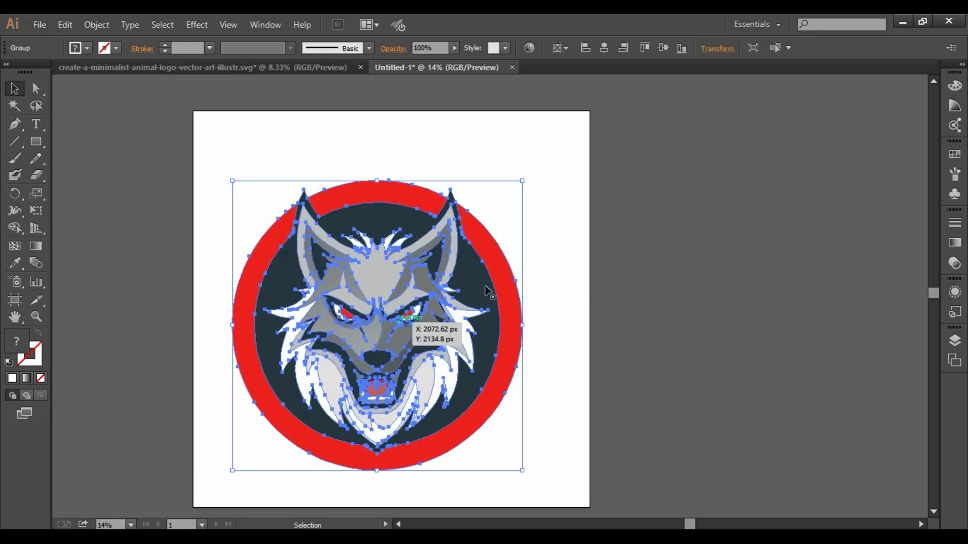
left_click(606, 47)
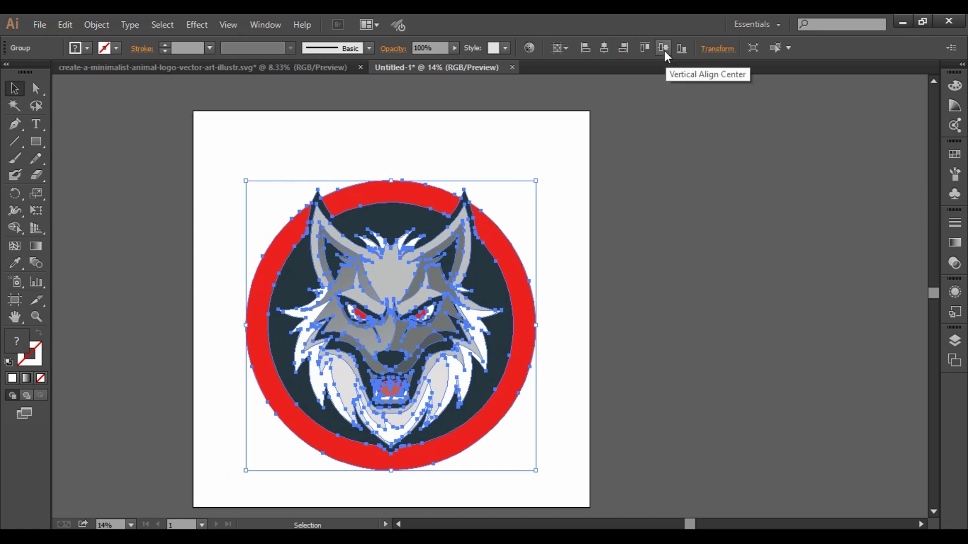
left_click(663, 48)
left_click(684, 216)
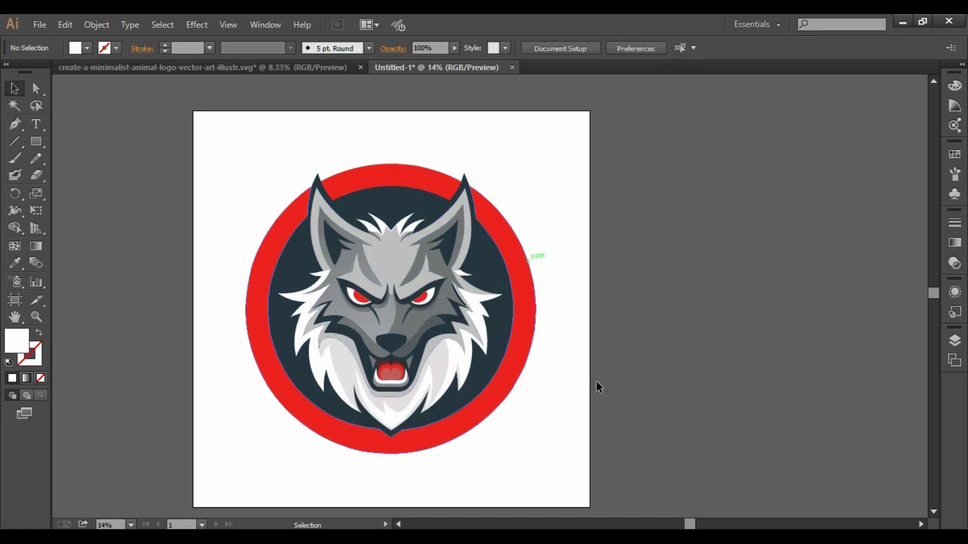
Step: Enlarge the wolf emblem proportionally from its center so it fills most of the artboard
left_click(417, 325)
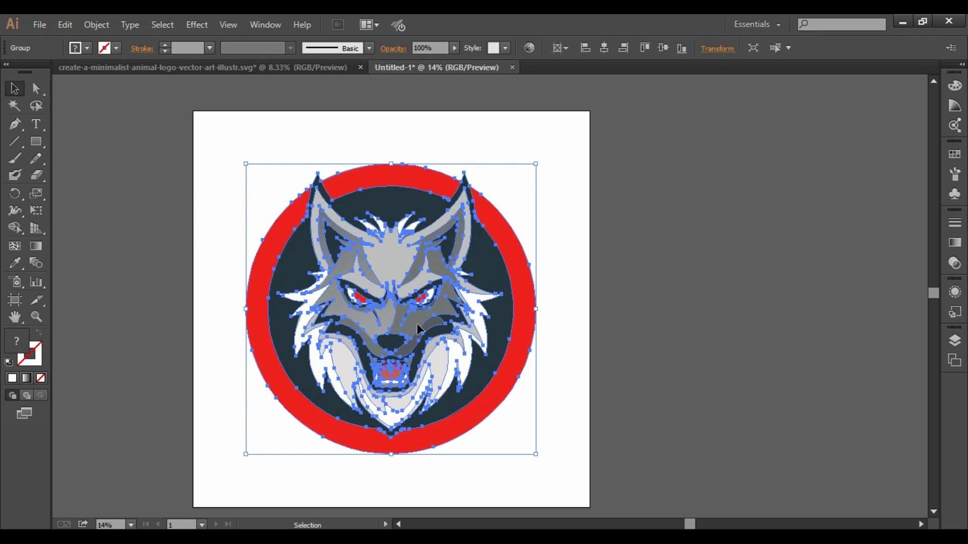
left_click_drag(536, 455, 563, 478)
left_click(675, 374)
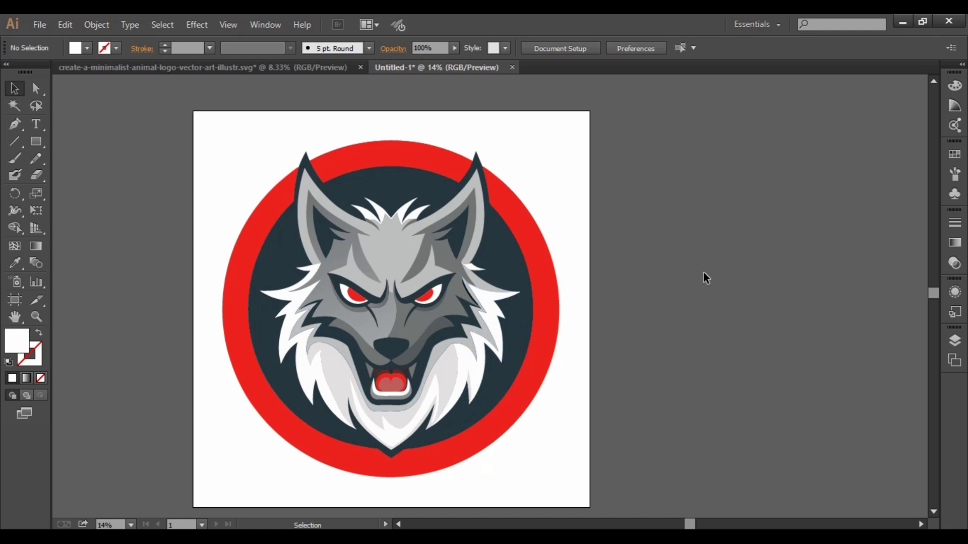
Step: Realign the enlarged wolf emblem to the artboard's horizontal and vertical center
scroll(694, 256, "down", 2)
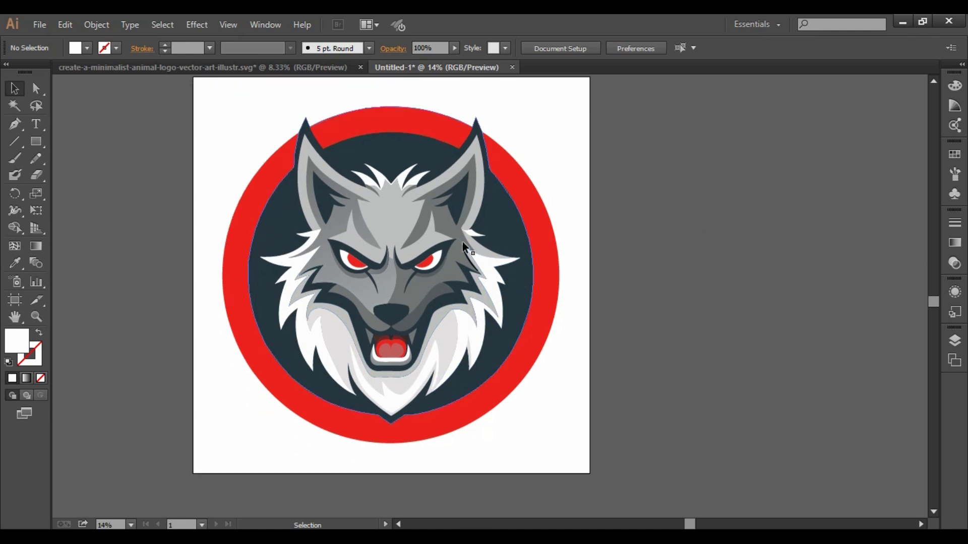
left_click(461, 240)
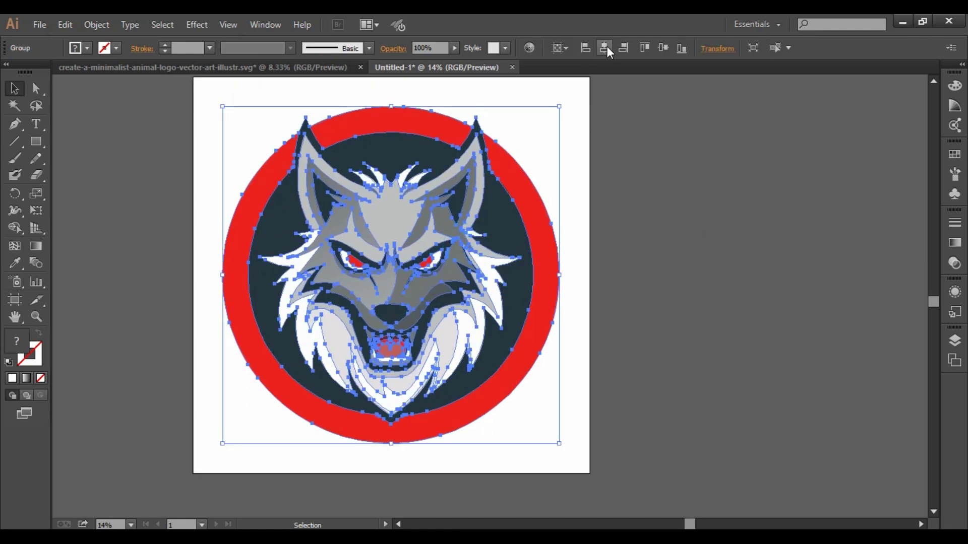
left_click(607, 46)
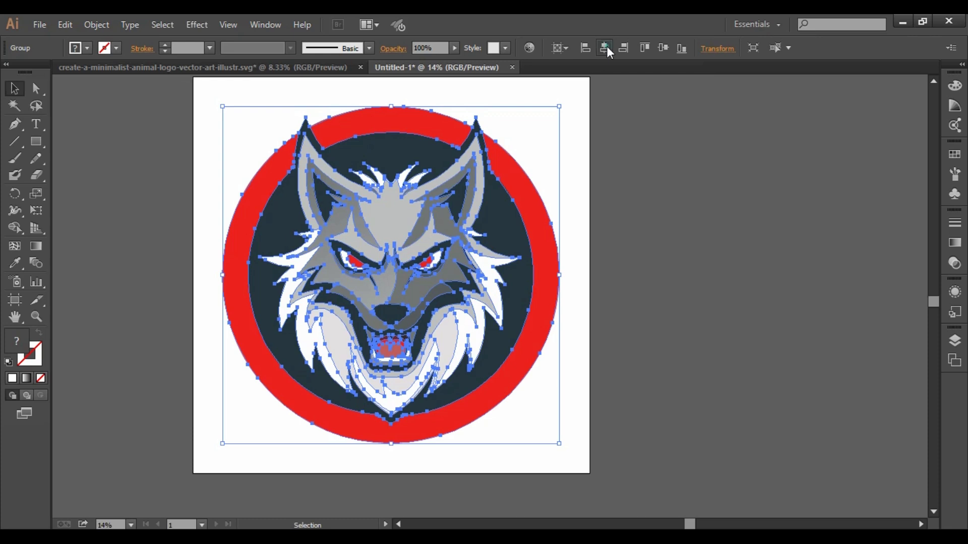
left_click(664, 48)
left_click(614, 235)
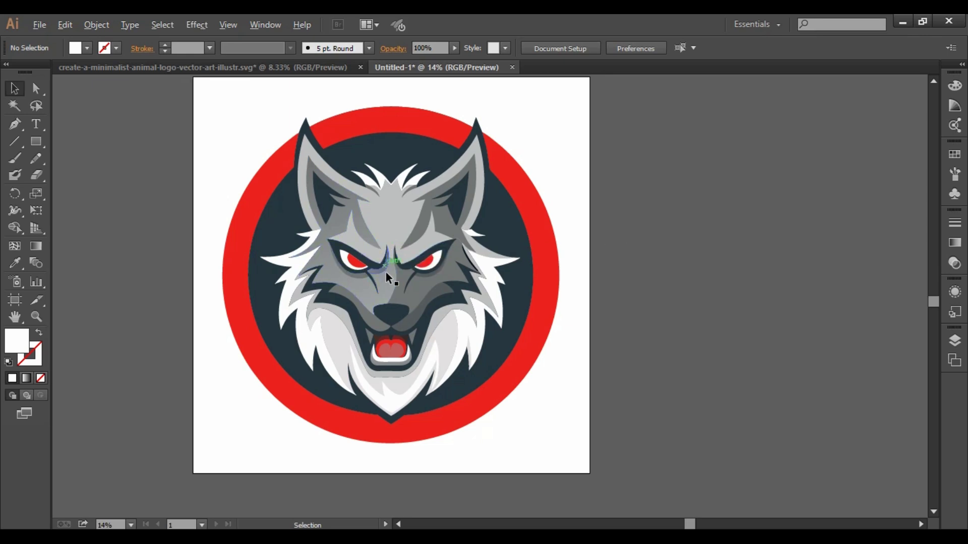
Step: Start saving the document under a new file, with Illustrator EPS as the format and the Desktop as the location
scroll(386, 269, "up", 2)
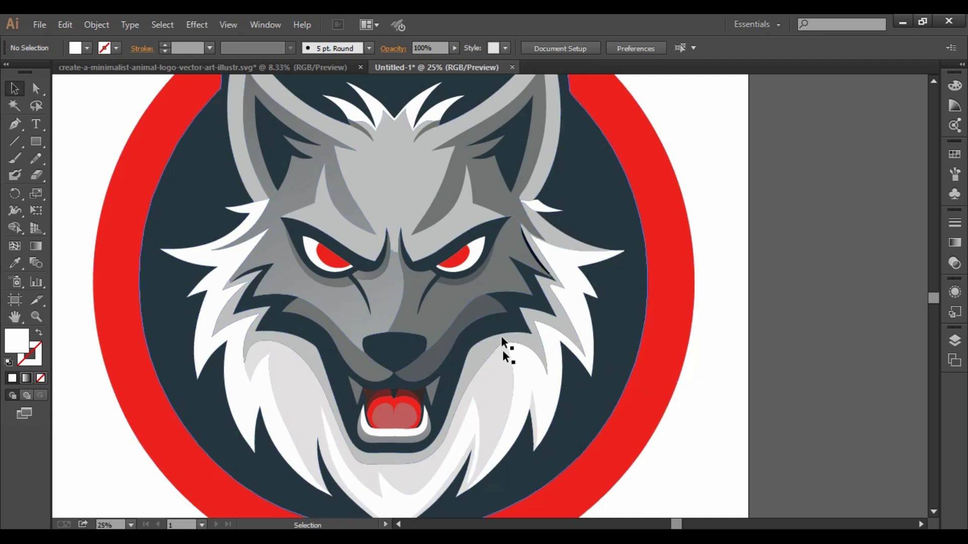
scroll(492, 307, "down", 2)
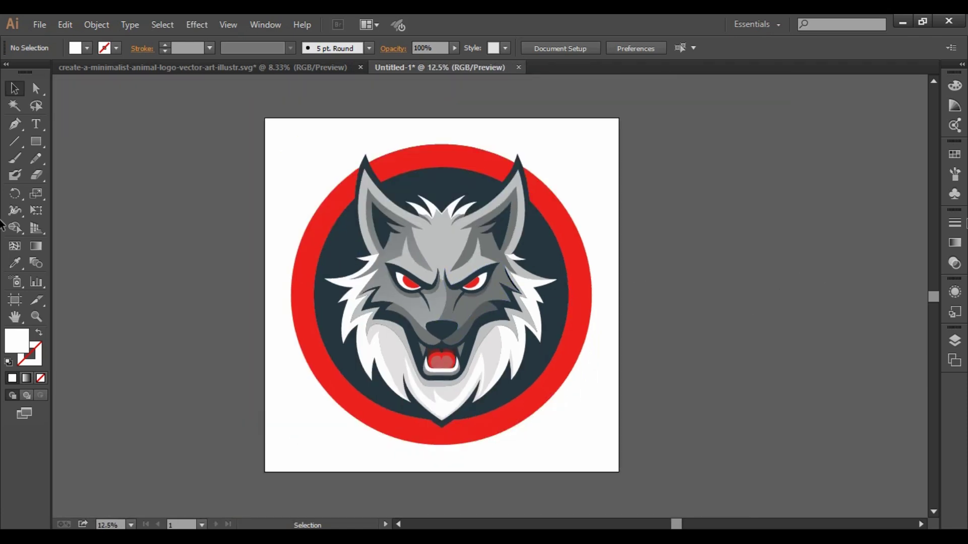
left_click(38, 27)
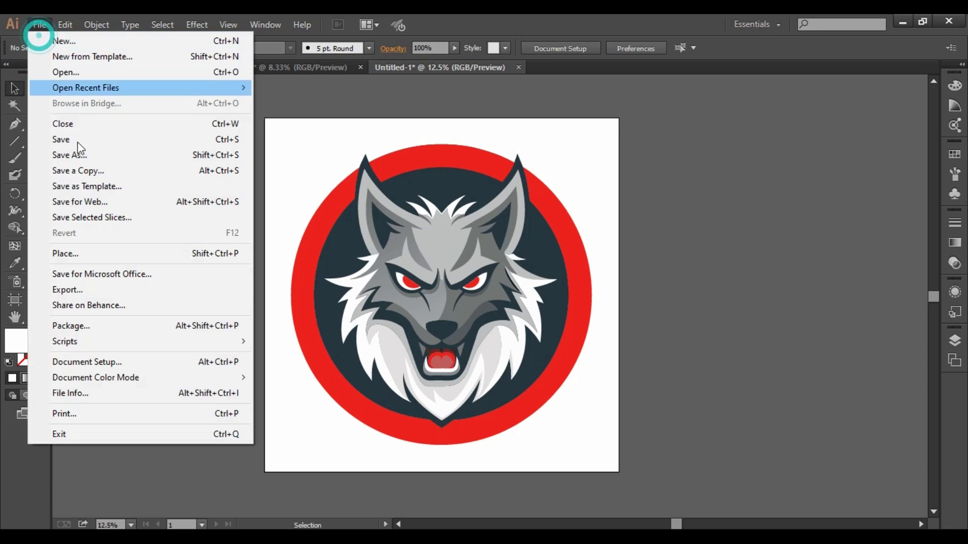
left_click(101, 155)
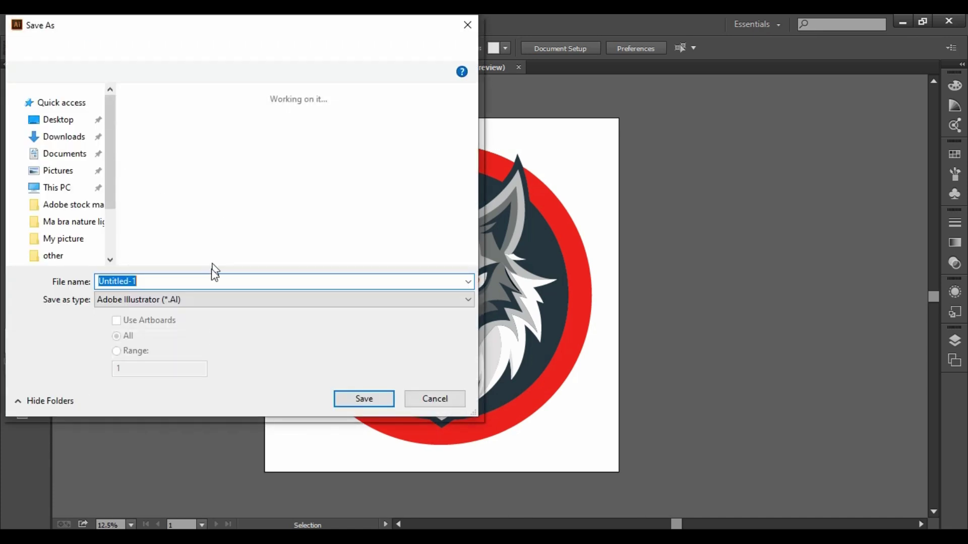
left_click(216, 305)
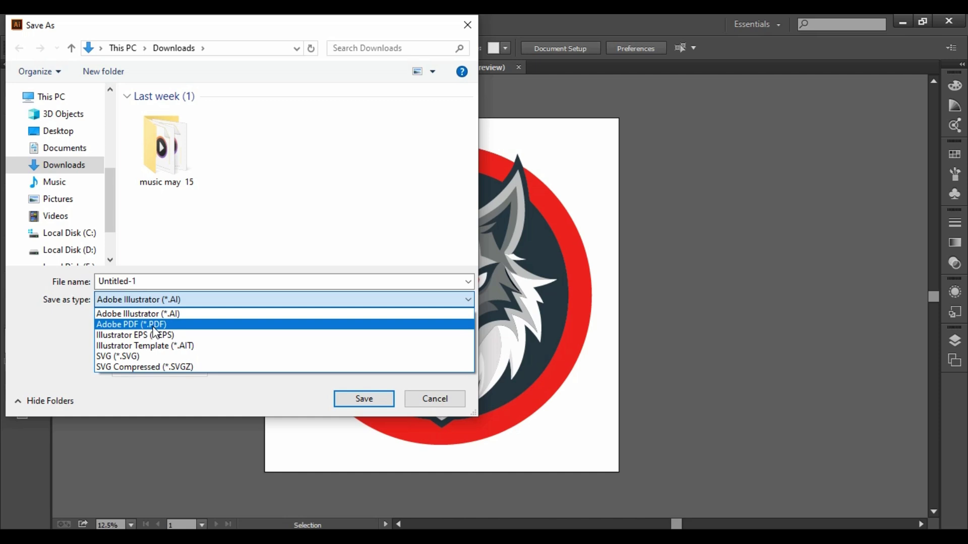
left_click(180, 334)
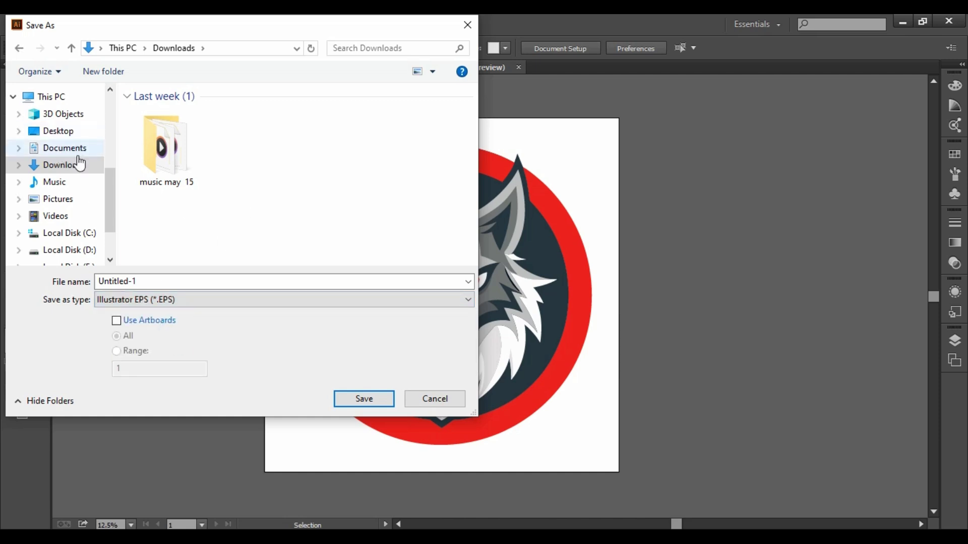
left_click(57, 134)
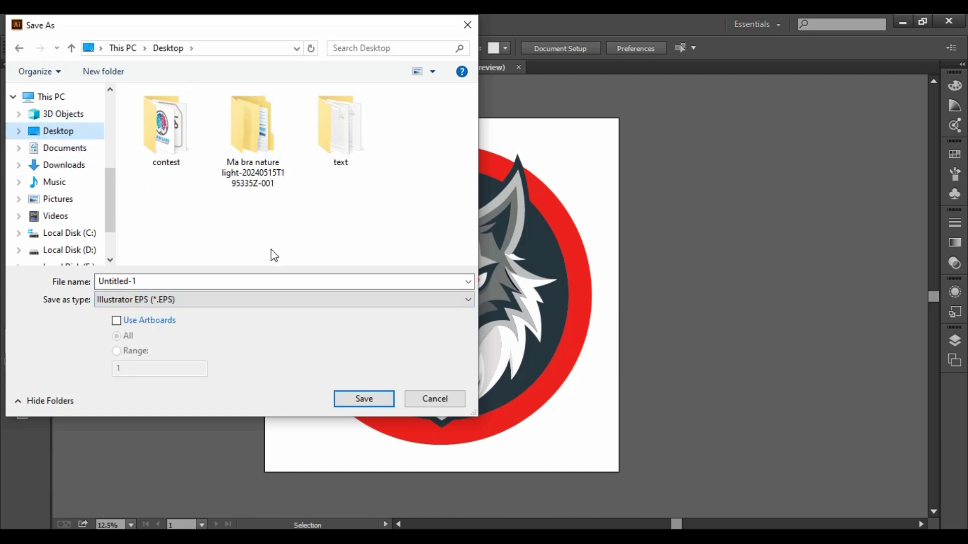
Step: Name the EPS file "An angry wolf vector t-shirt design" using the title copied from the Notepad note, and save it
left_click(183, 279)
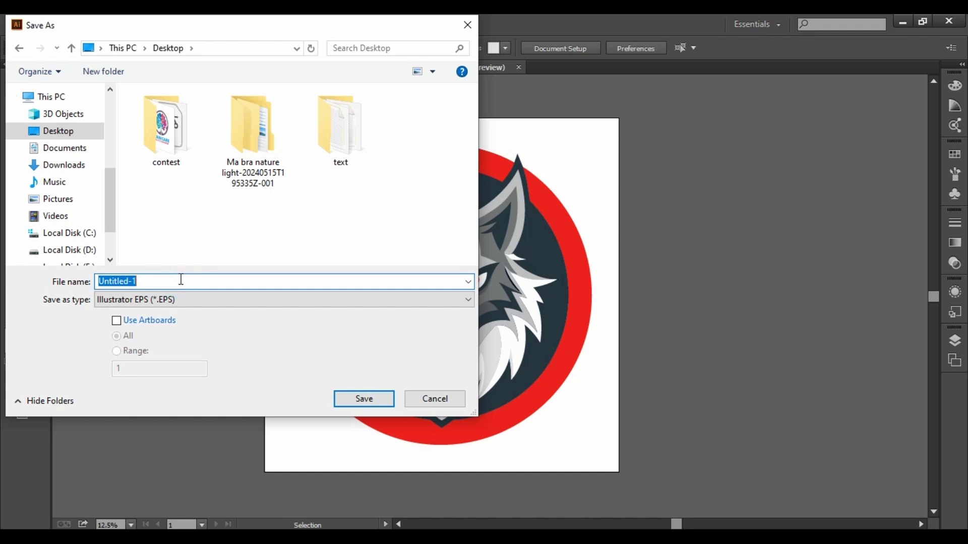
mouse_move(297, 539)
left_click(294, 476)
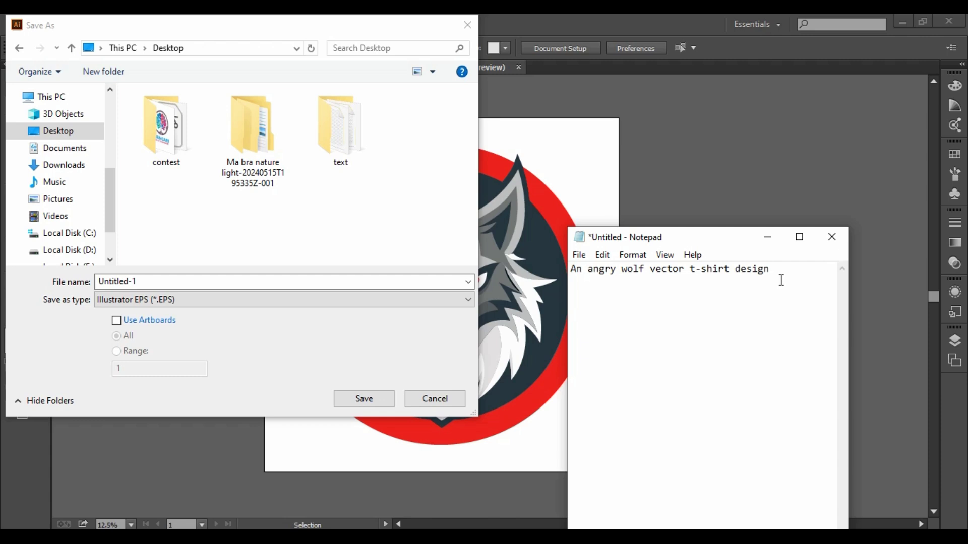
left_click_drag(782, 272, 562, 266)
key("ctrl+c")
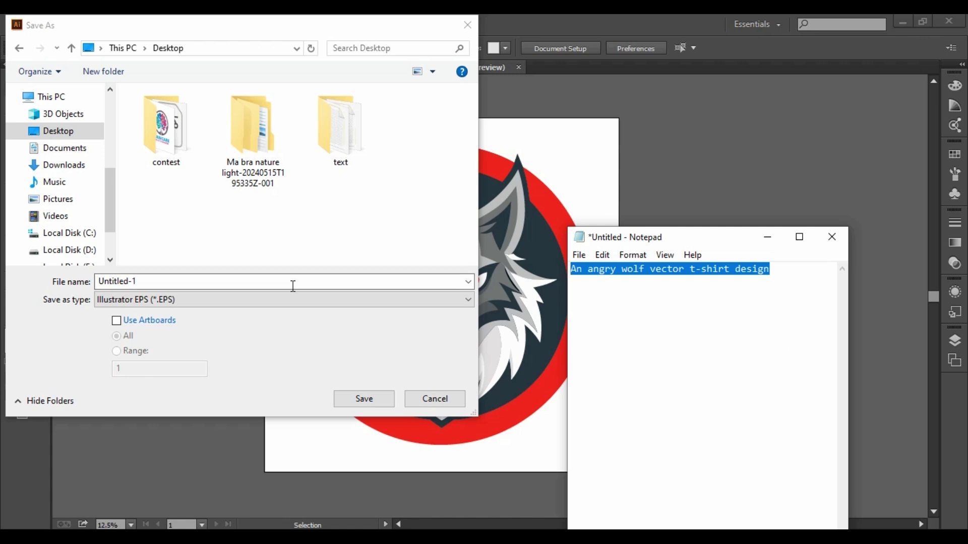
left_click(190, 281)
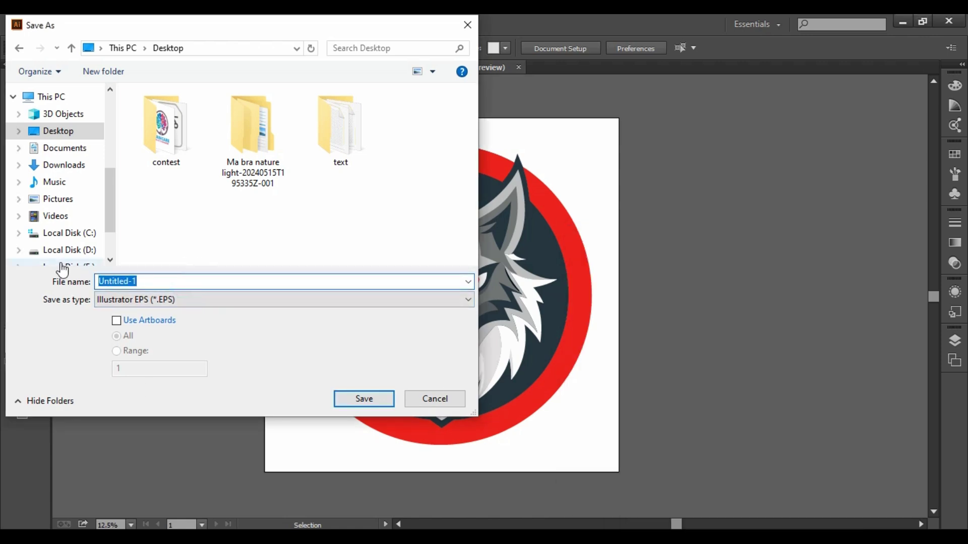
key("ctrl+v")
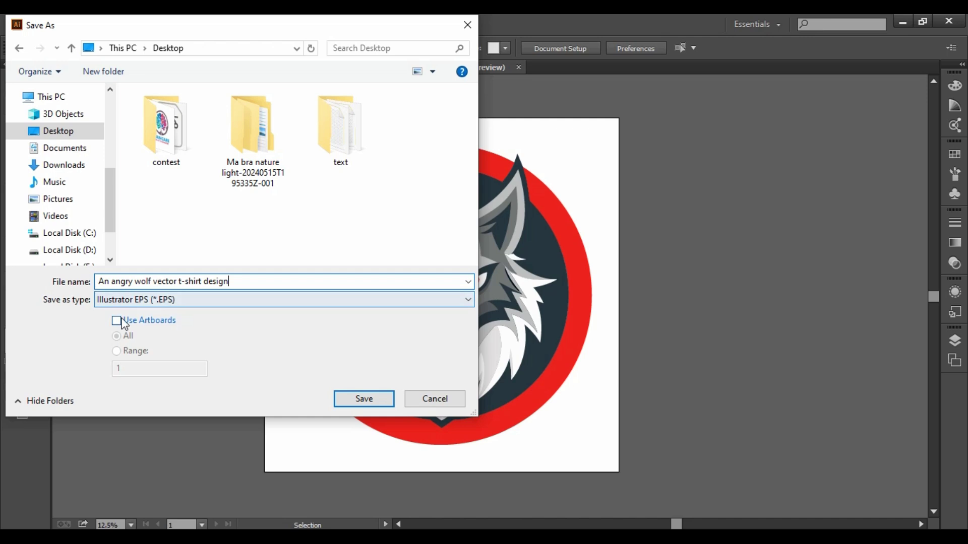
left_click(243, 281)
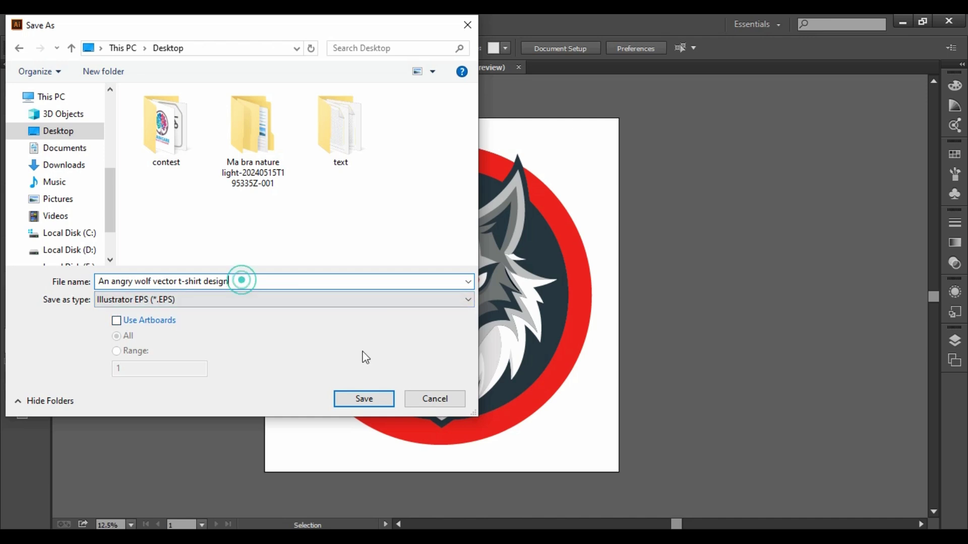
left_click(375, 404)
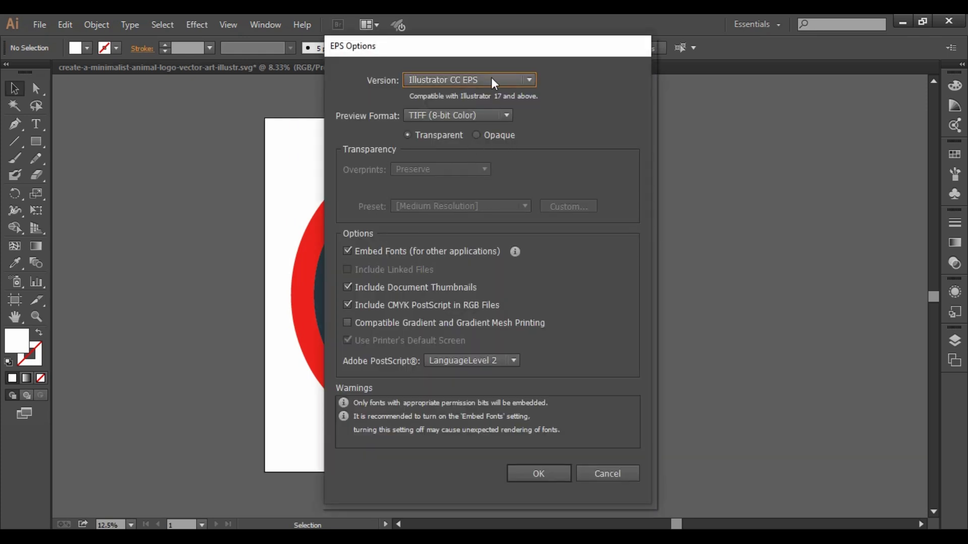
Step: Set the EPS version to Illustrator 10 EPS and accept saving in the older format
left_click(519, 80)
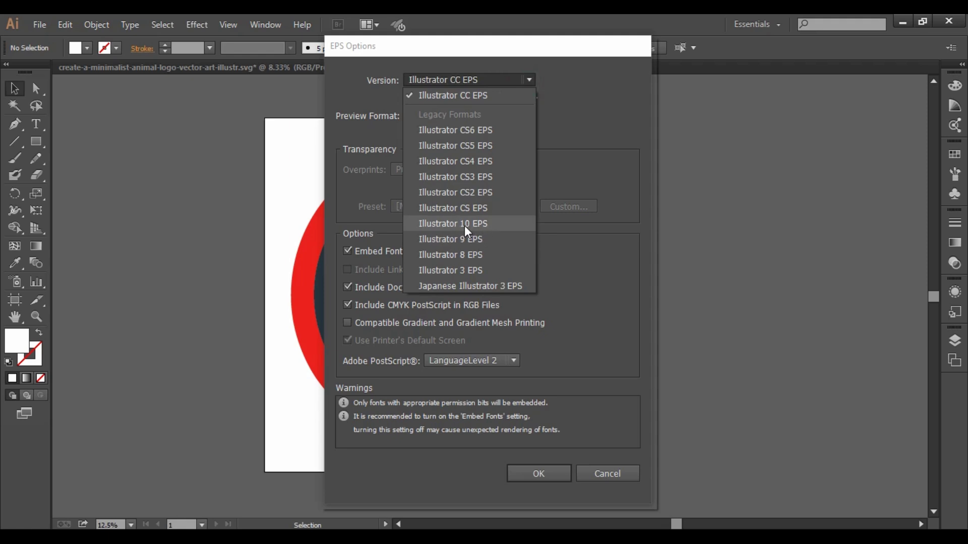
left_click(487, 227)
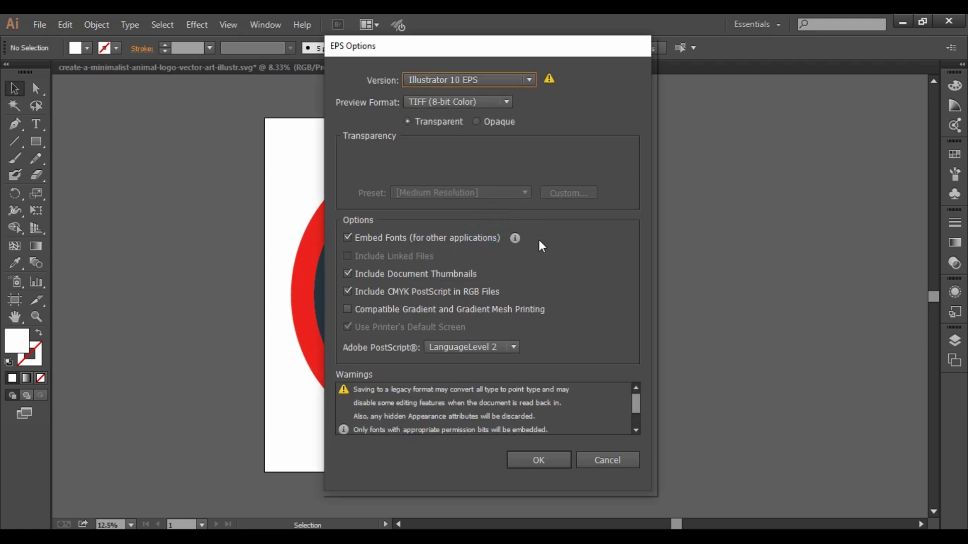
left_click(568, 453)
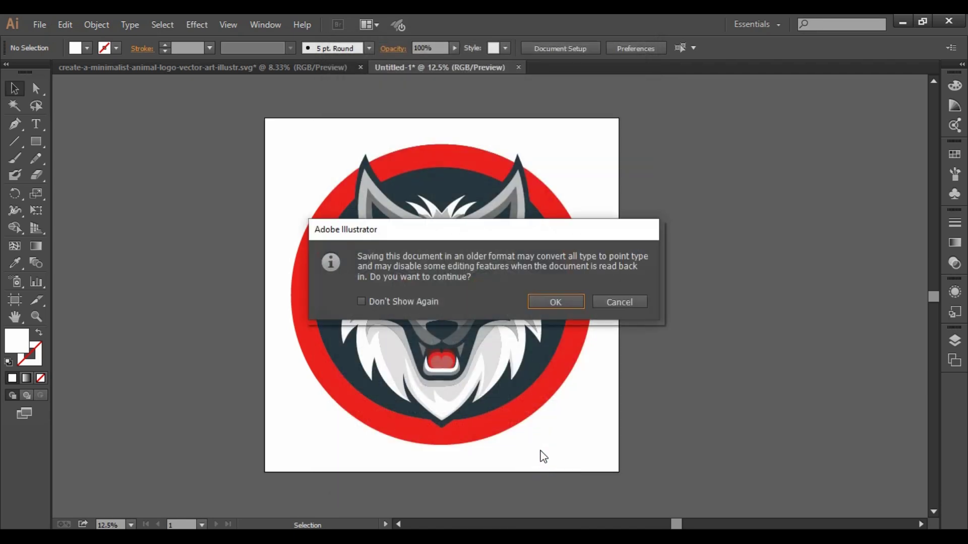
left_click(546, 301)
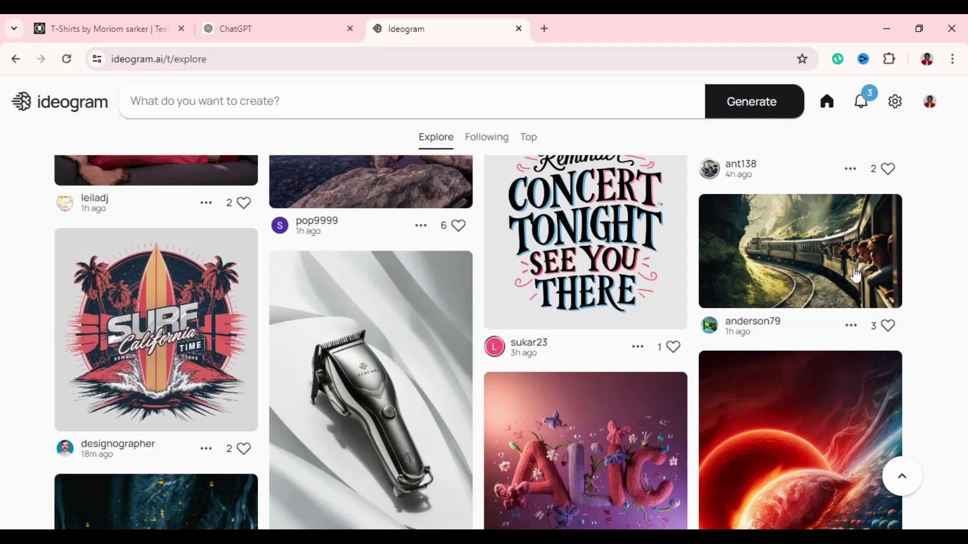
Step: Switch to the TeePublic store in the browser and open the design upload page
left_click(130, 28)
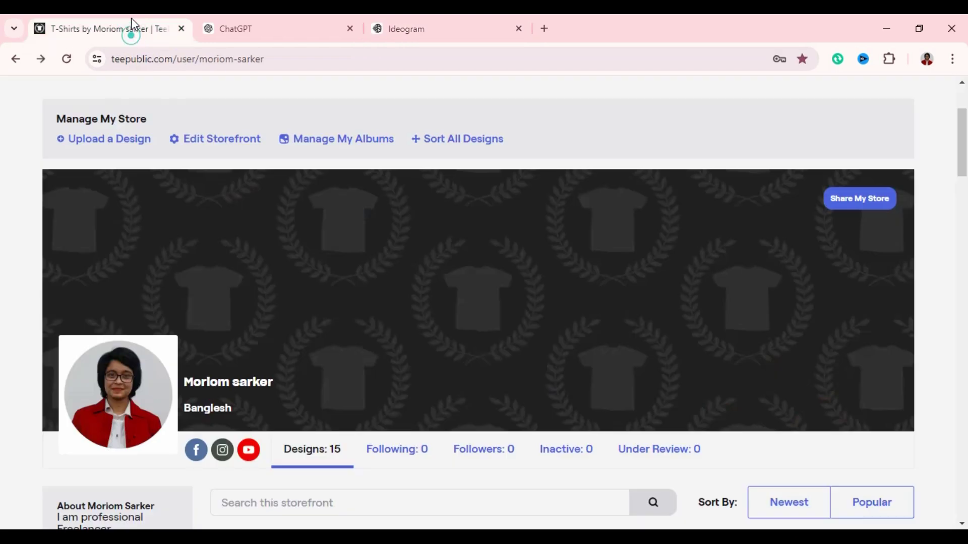
scroll(520, 323, "up", 3)
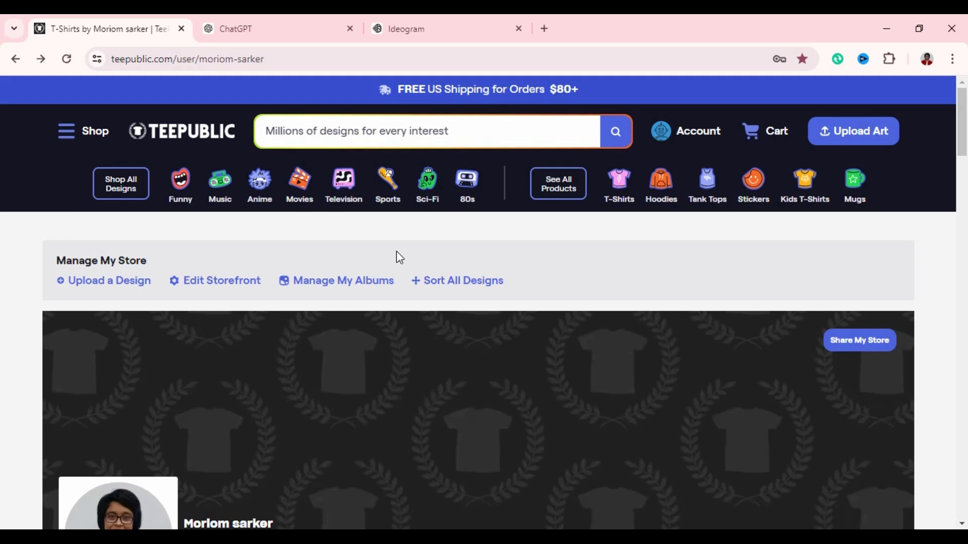
left_click(868, 135)
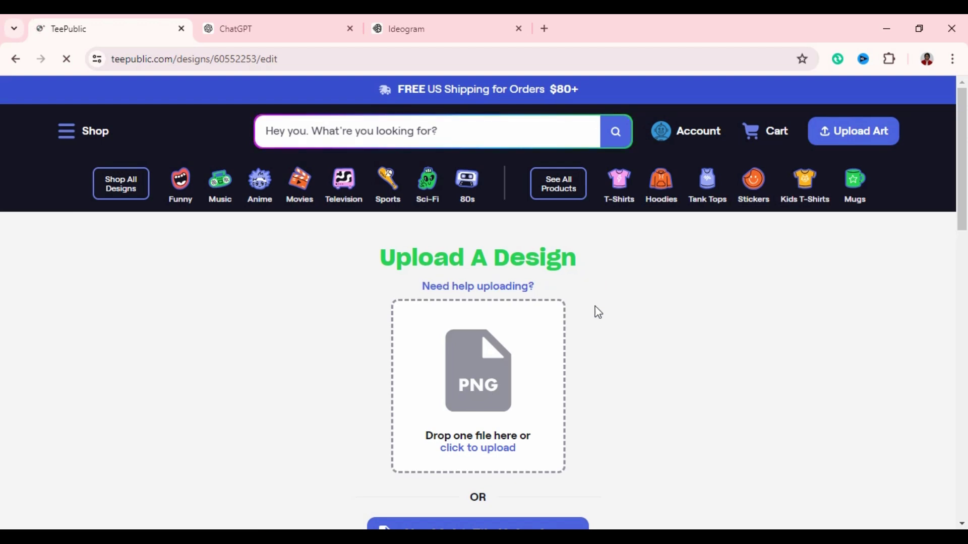
Step: Choose the "An angry wolf vector t-shirt design" EPS file from the Desktop as the design to upload
left_click(492, 449)
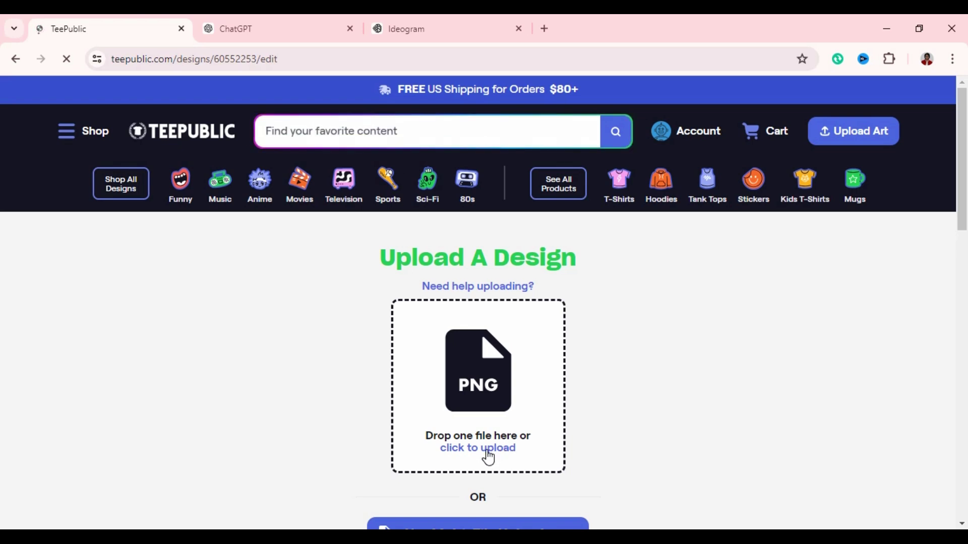
scroll(536, 441, "down", 3)
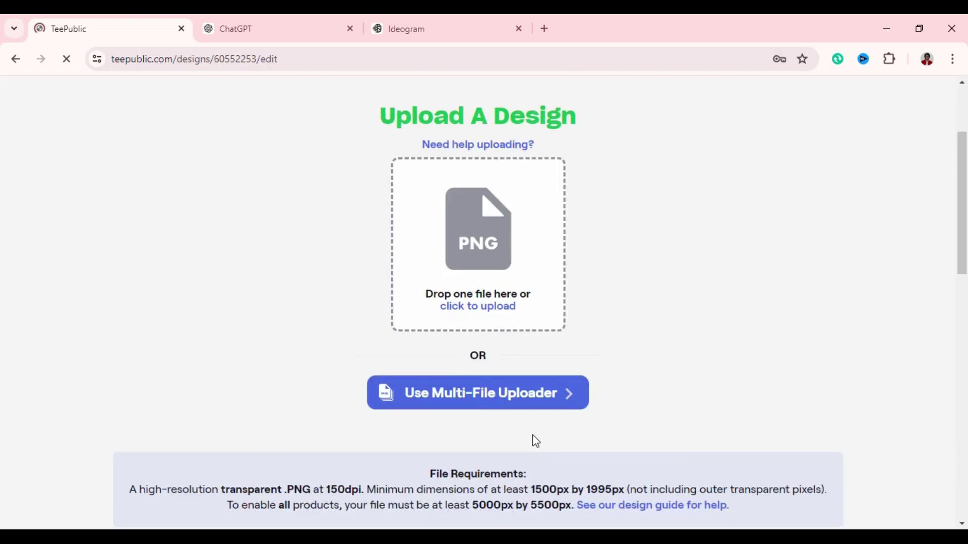
left_click(493, 315)
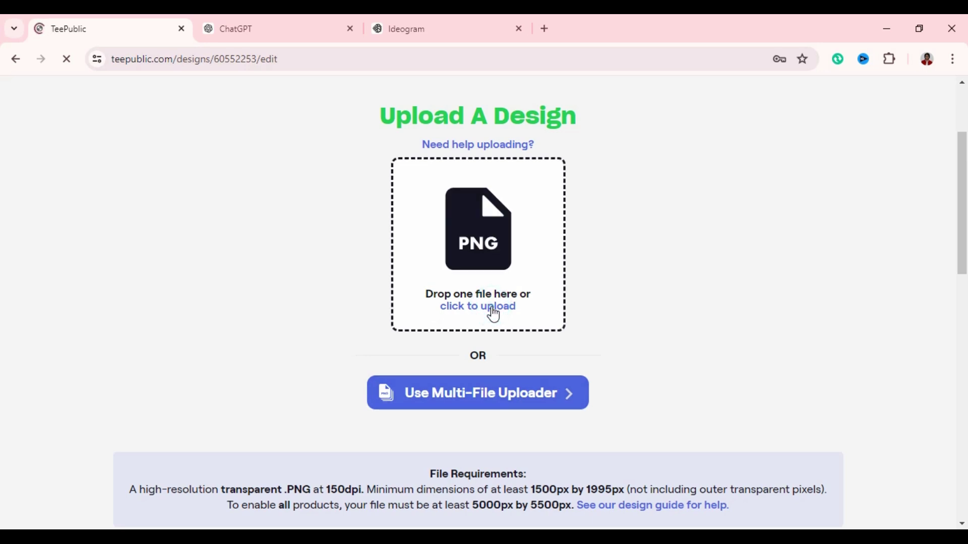
left_click(493, 314)
left_click(493, 313)
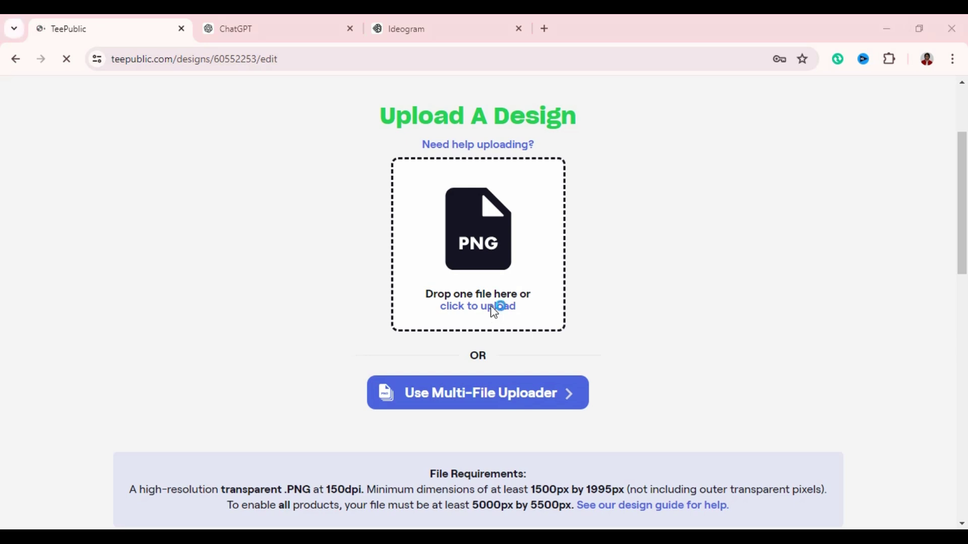
left_click(519, 309)
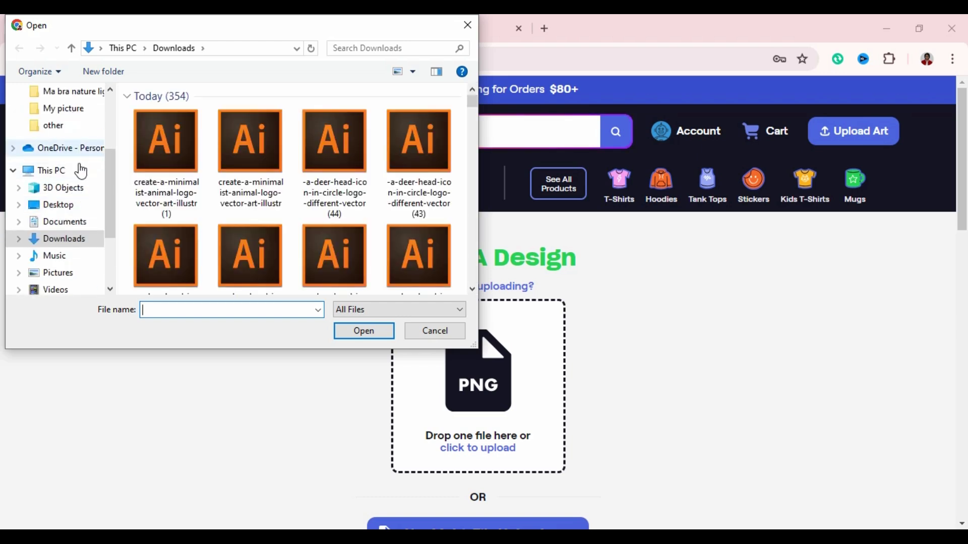
scroll(76, 166, "up", 3)
left_click(61, 121)
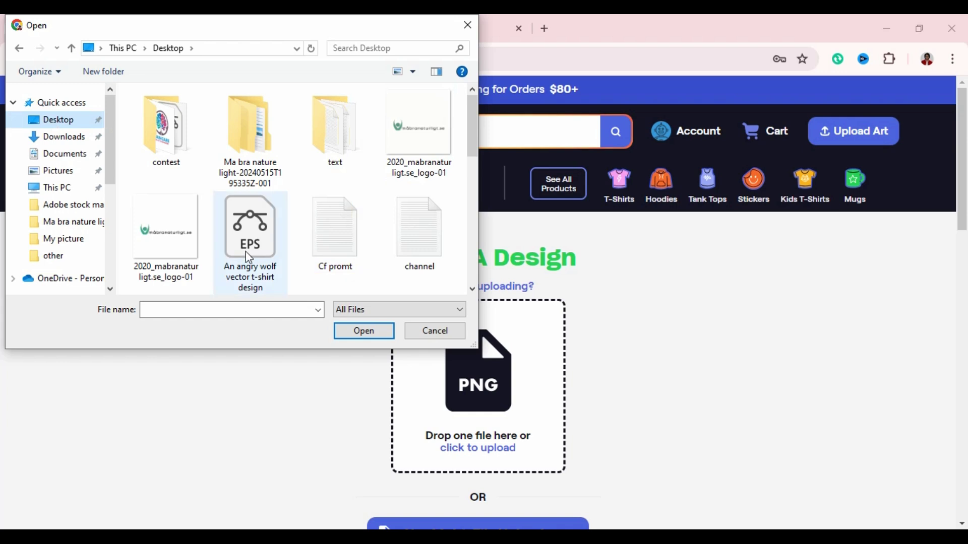
left_click(261, 226)
left_click(385, 330)
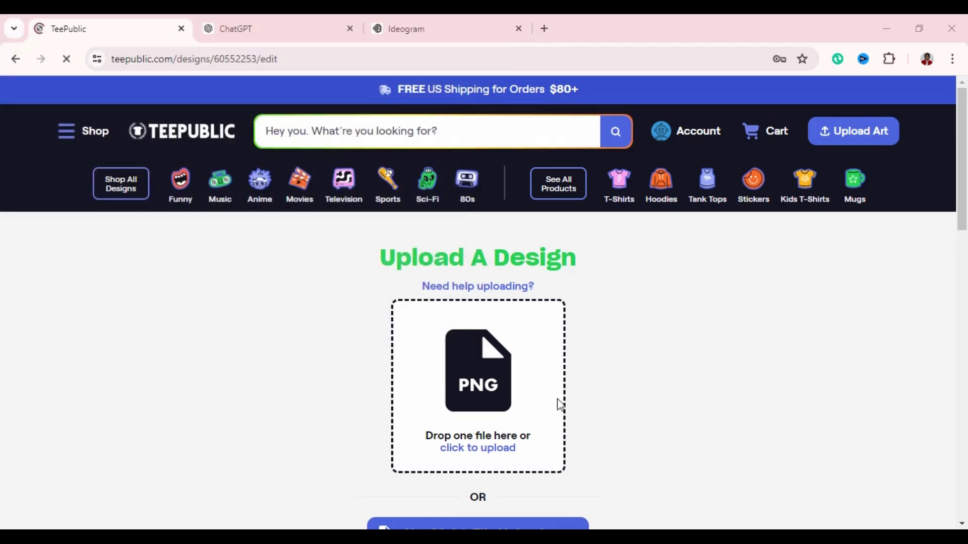
Step: Look over the upload form's detail fields and copy the title "An angry wolf vector t-shirt design" from the Notepad note
scroll(564, 402, "down", 1)
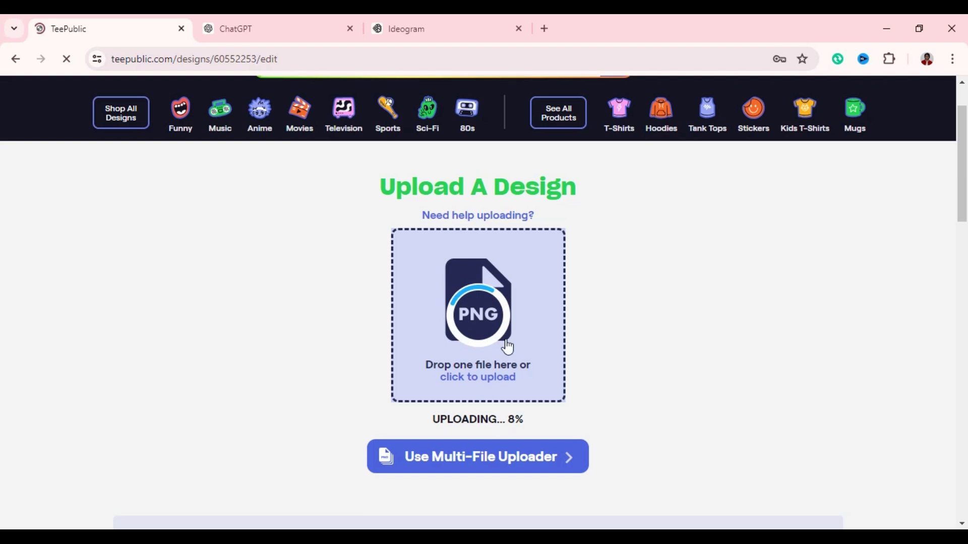
scroll(518, 372, "down", 3)
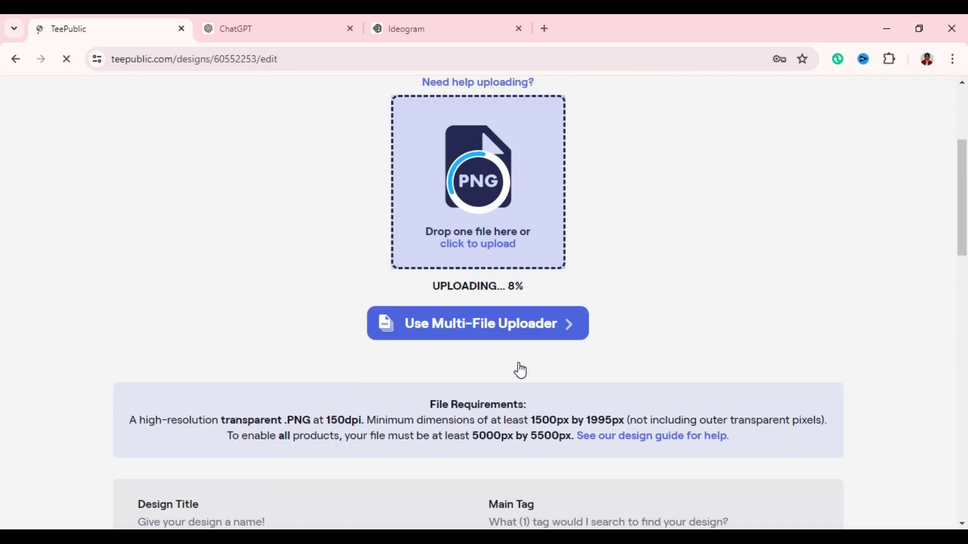
scroll(519, 371, "down", 5)
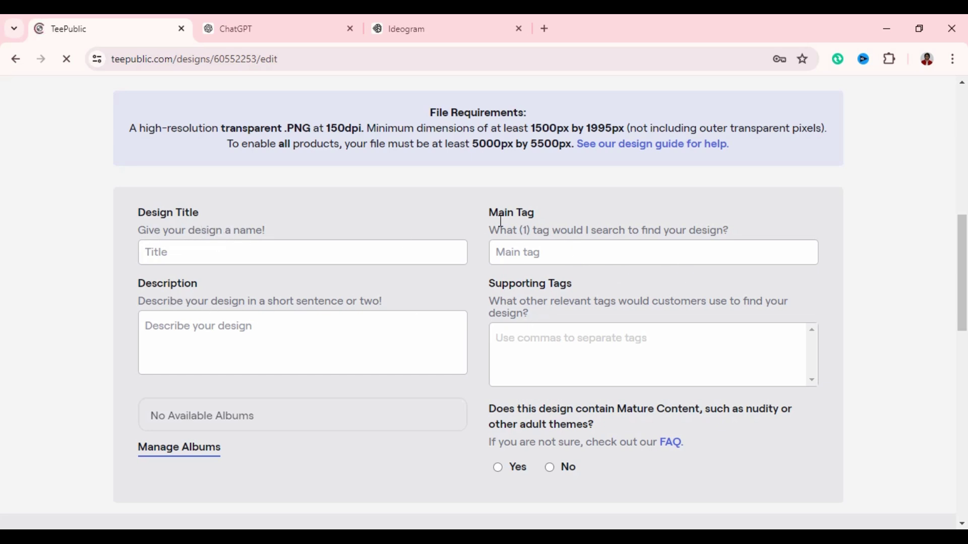
scroll(619, 294, "down", 4)
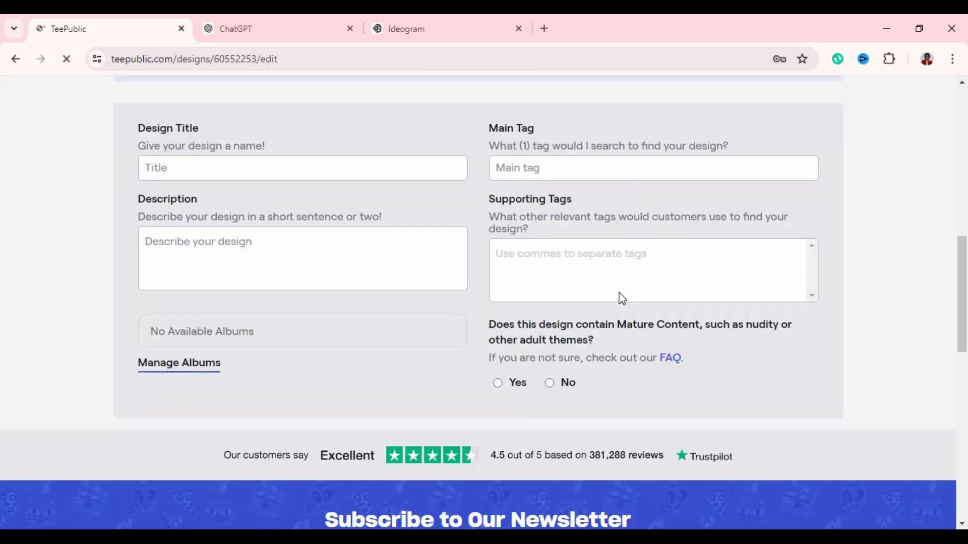
scroll(611, 298, "up", 5)
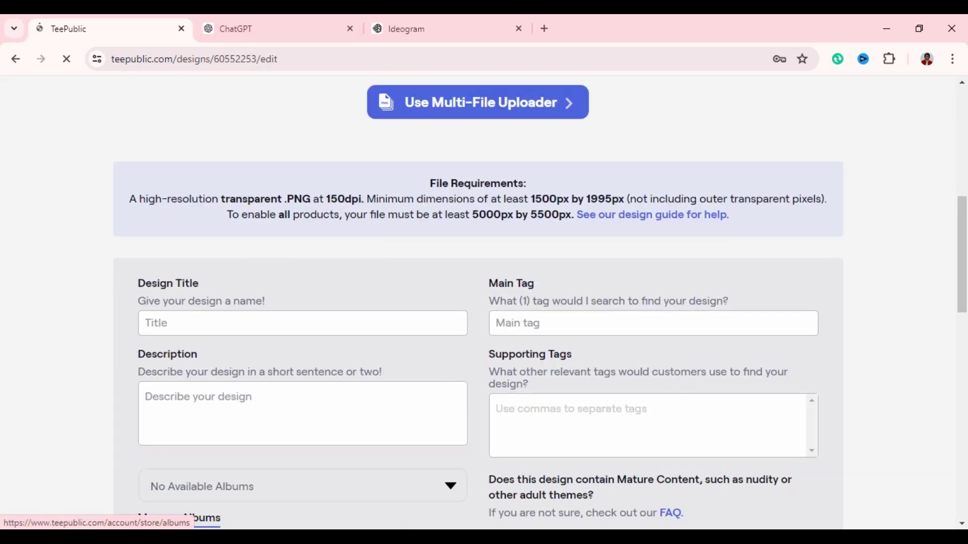
left_click(298, 479)
left_click(709, 305)
left_click_drag(793, 281, 571, 298)
key("ctrl+c")
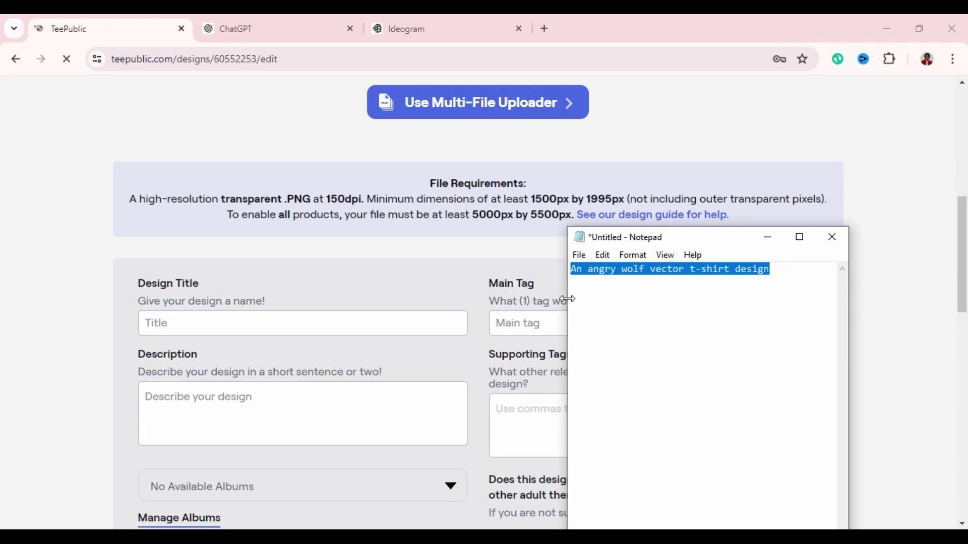
Step: Switch to ChatGPT and send "I need a short Description of this topic "An angry wolf vector t-shirt design""
left_click(272, 25)
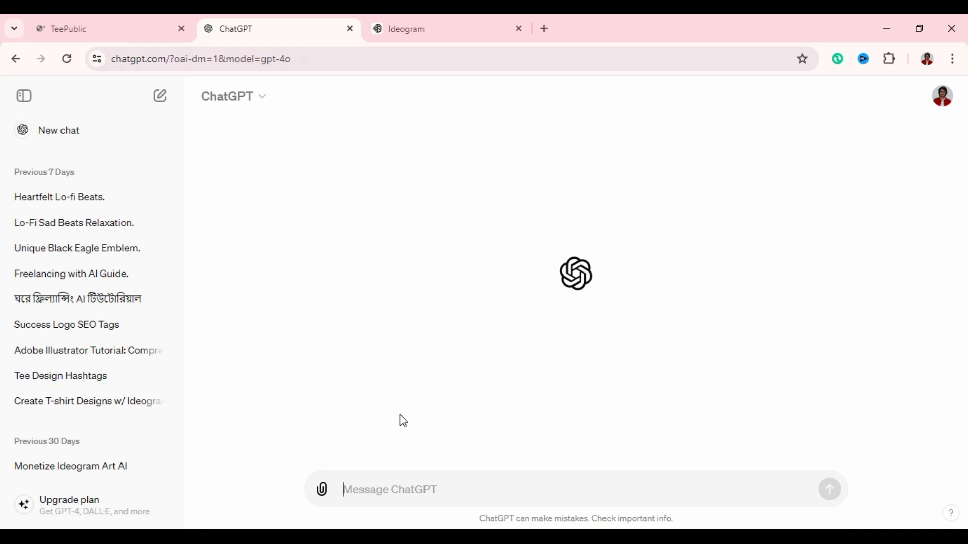
left_click(423, 489)
type("nedd")
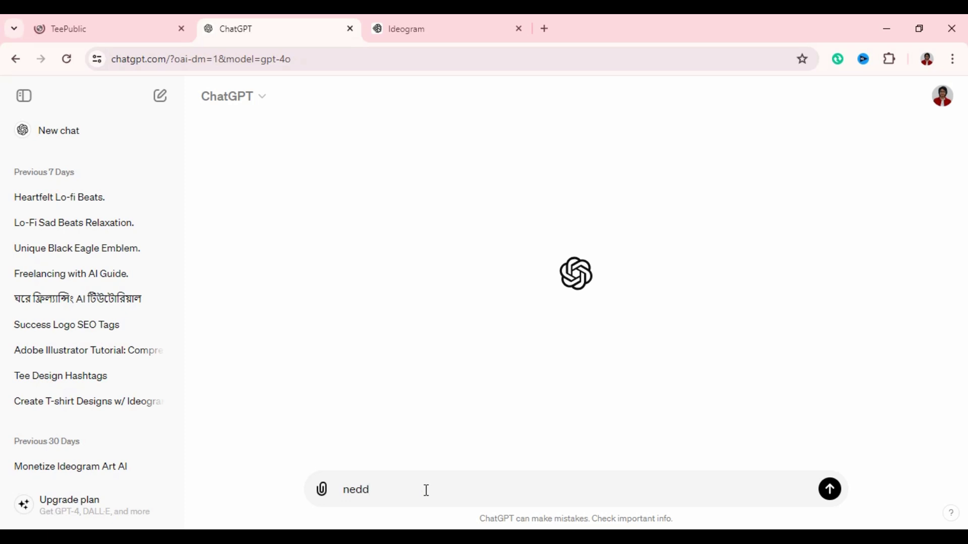
key("BackSpace")
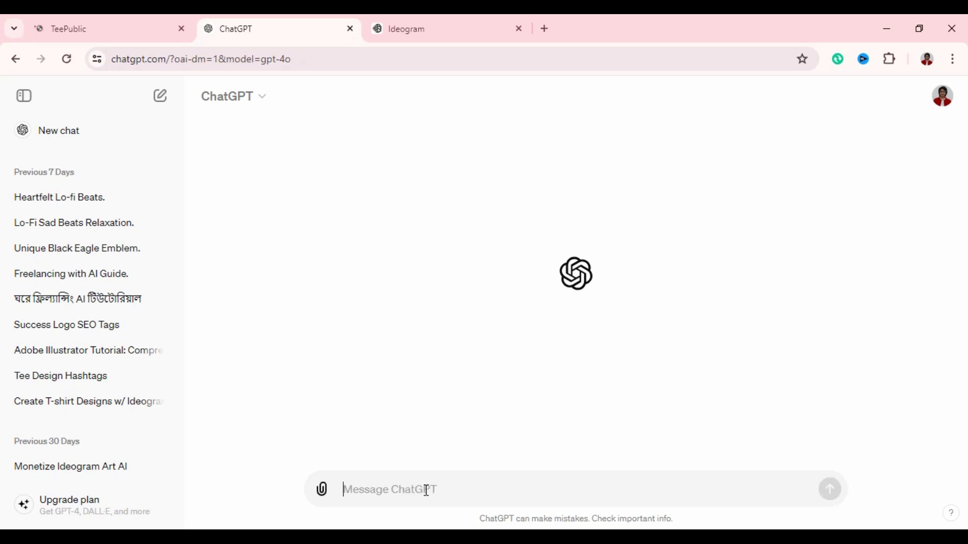
type("In")
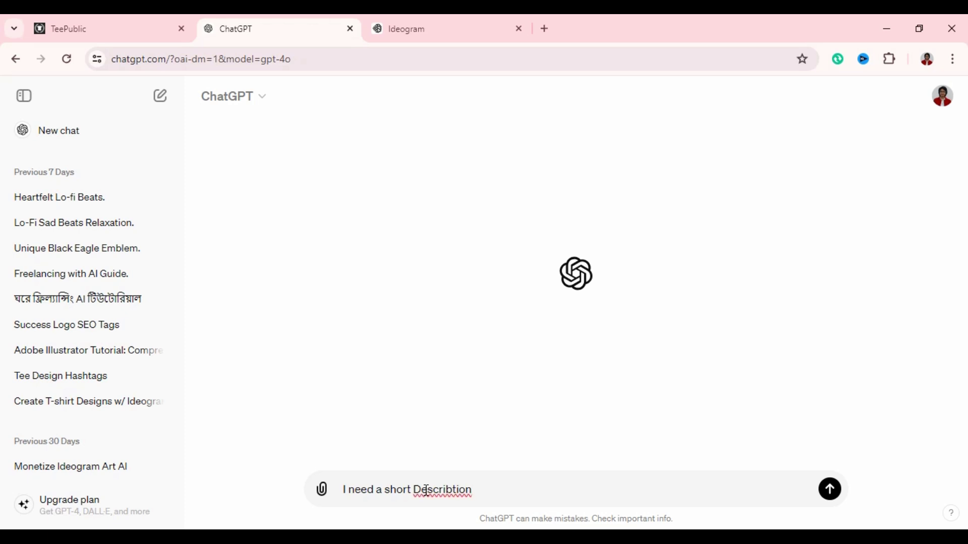
right_click(461, 490)
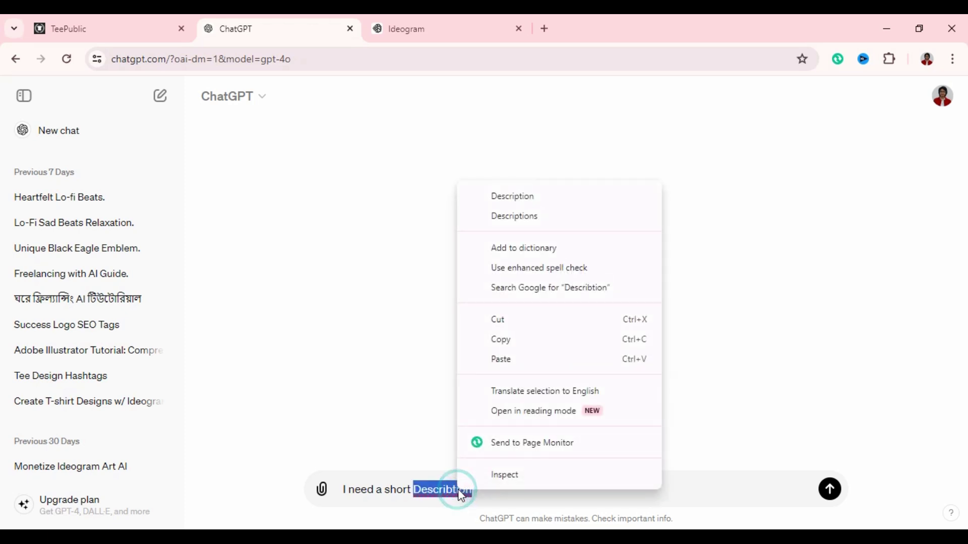
left_click(546, 198)
left_click(508, 491)
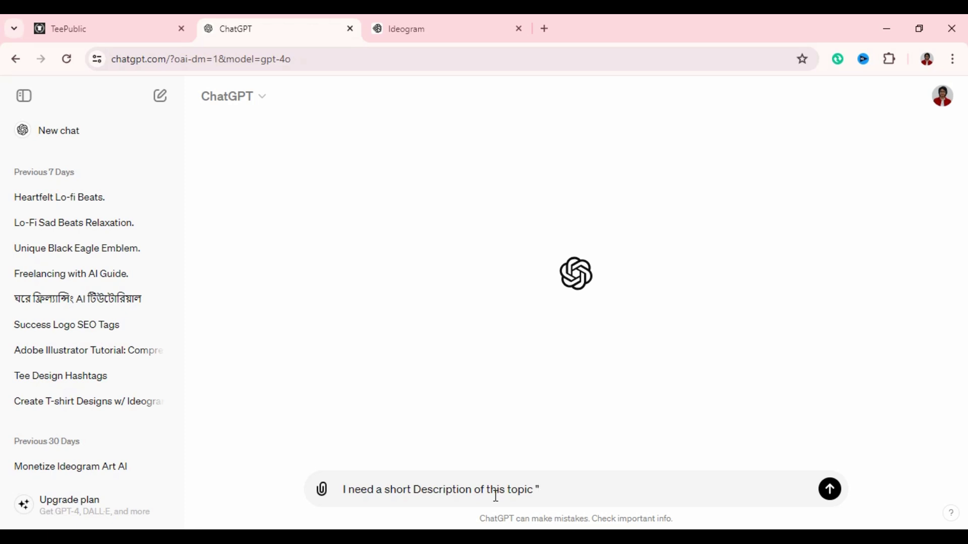
key("ctrl+v")
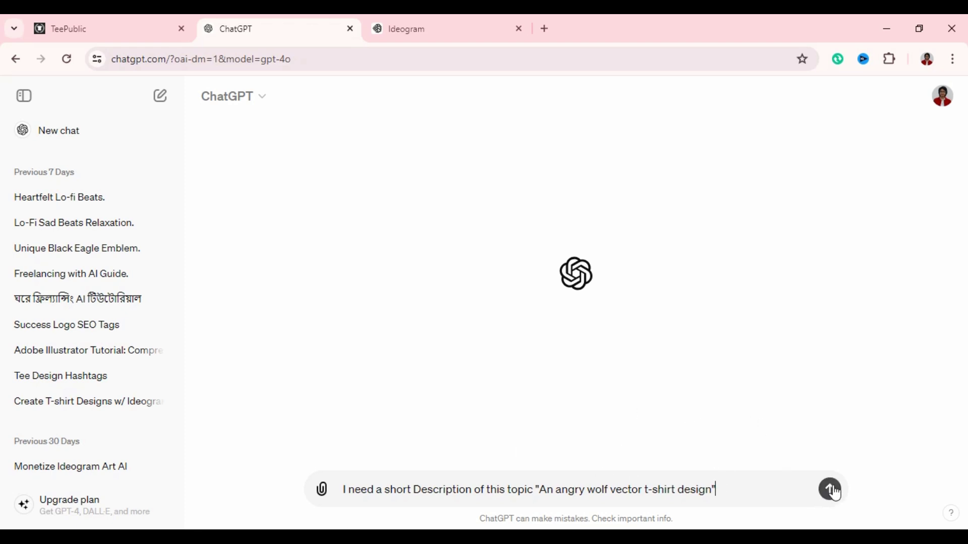
key("Return")
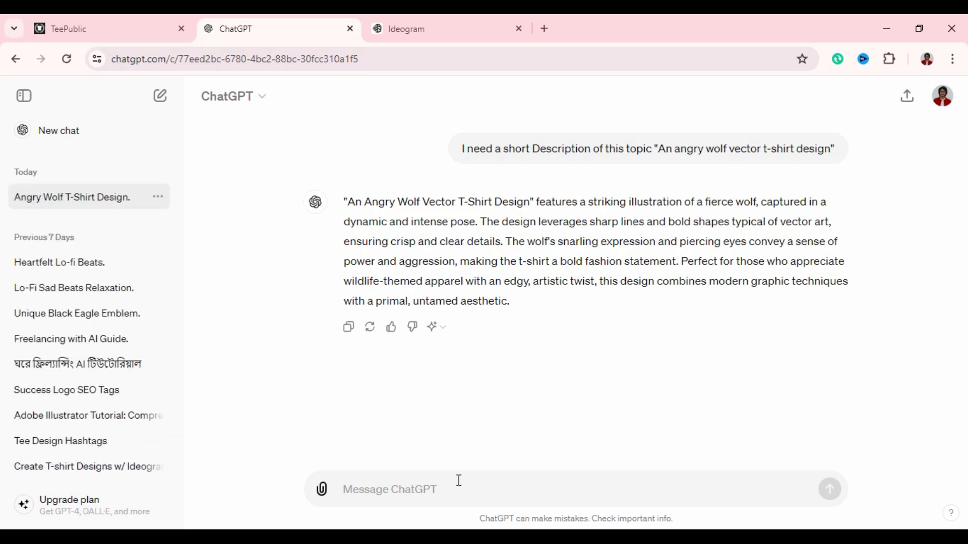
Step: Send "need more" to ChatGPT and select the text of its first angry wolf t-shirt description
type("n")
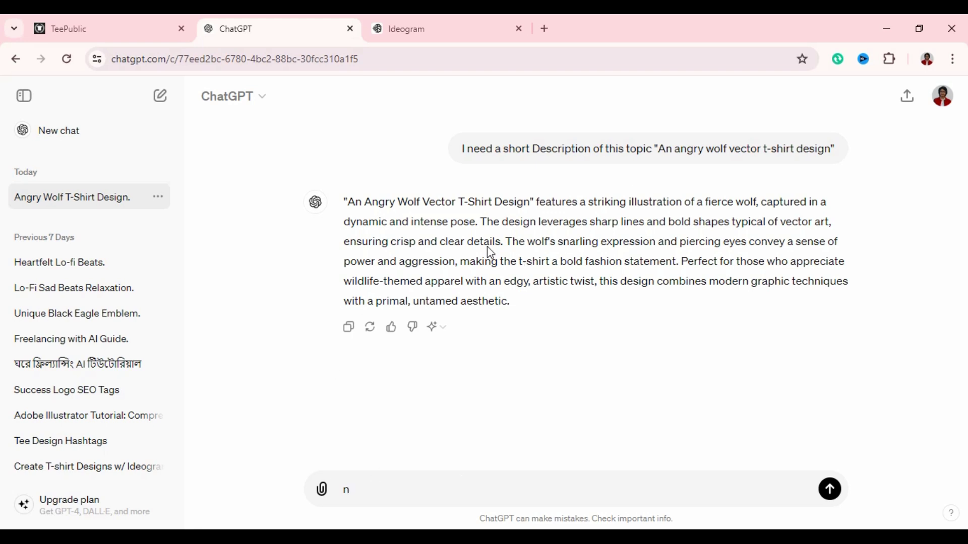
left_click(431, 483)
type("eed more")
key("Return")
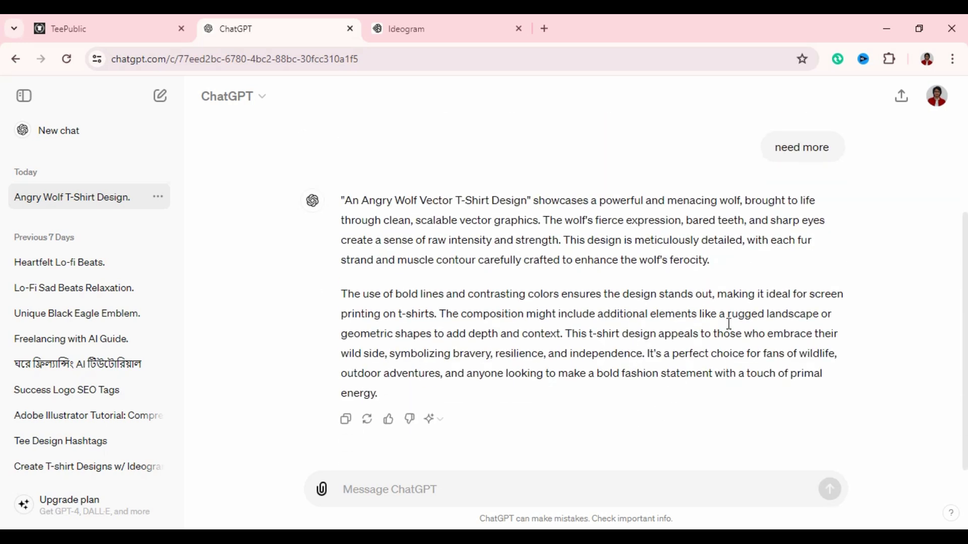
scroll(728, 292, "up", 4)
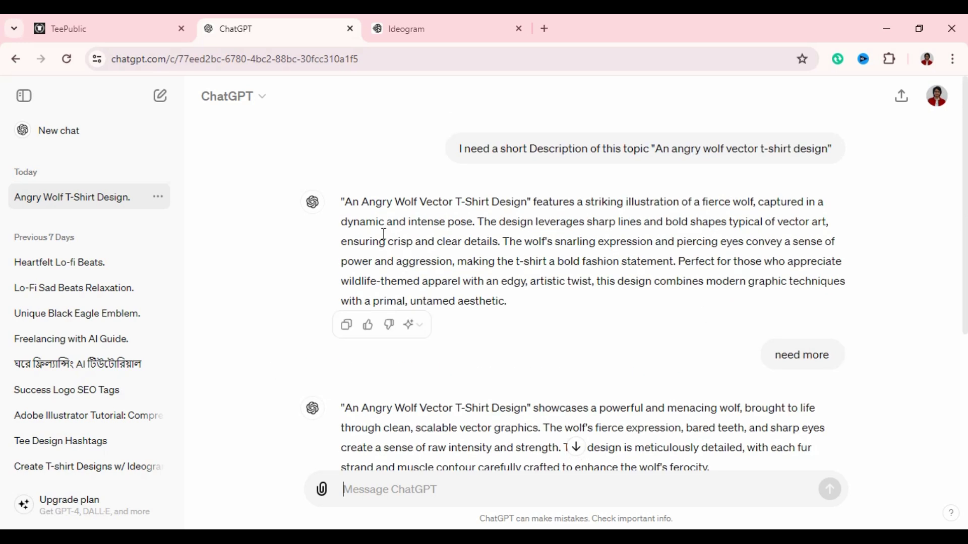
left_click_drag(346, 200, 508, 299)
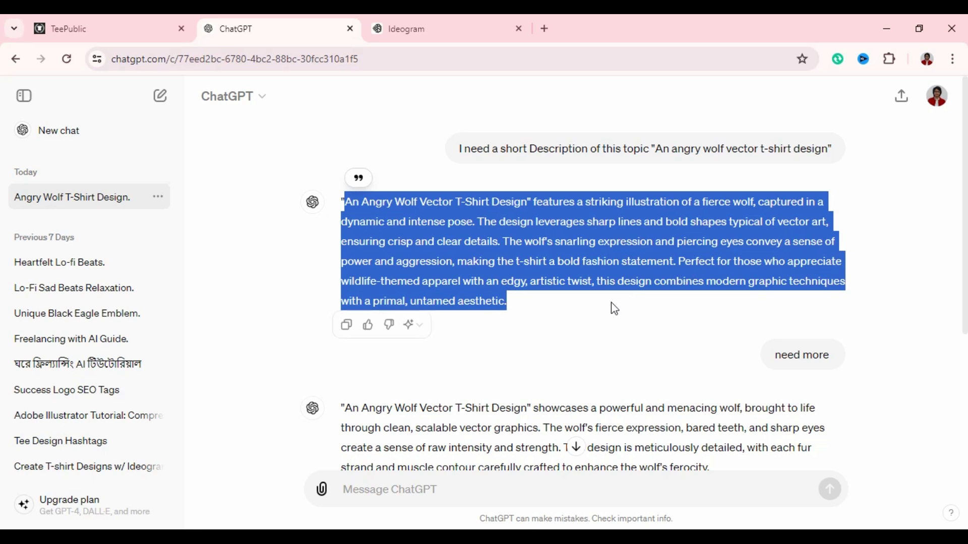
Step: Switch to the TeePublic upload form and fill the design title with "An angry wolf vector t-shirt design" copied from the Notepad note
left_click(155, 26)
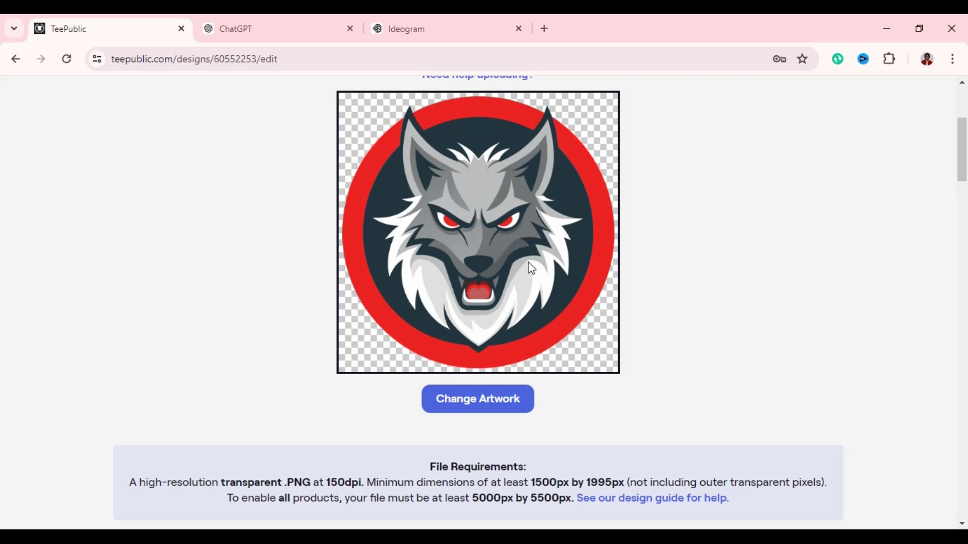
scroll(597, 286, "up", 3)
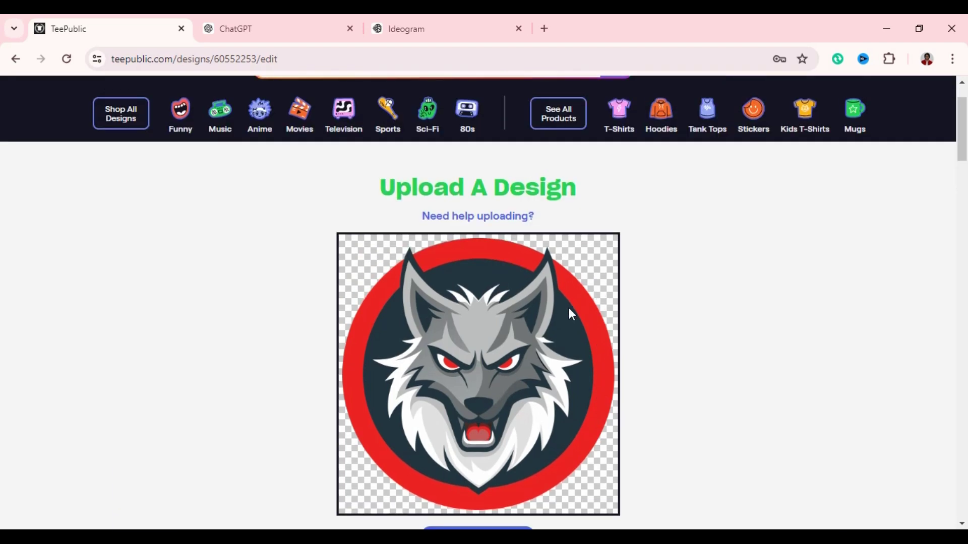
scroll(569, 308, "down", 3)
scroll(579, 279, "down", 4)
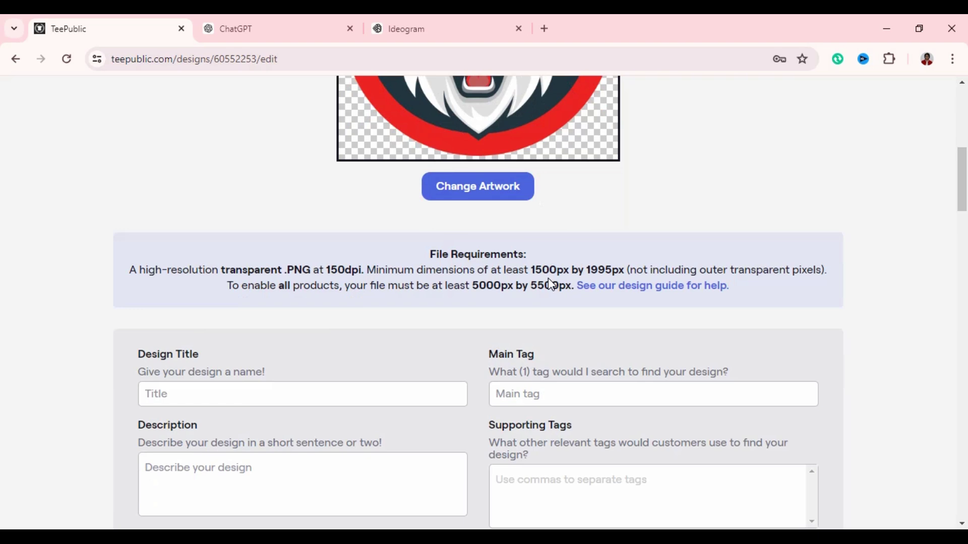
left_click(226, 397)
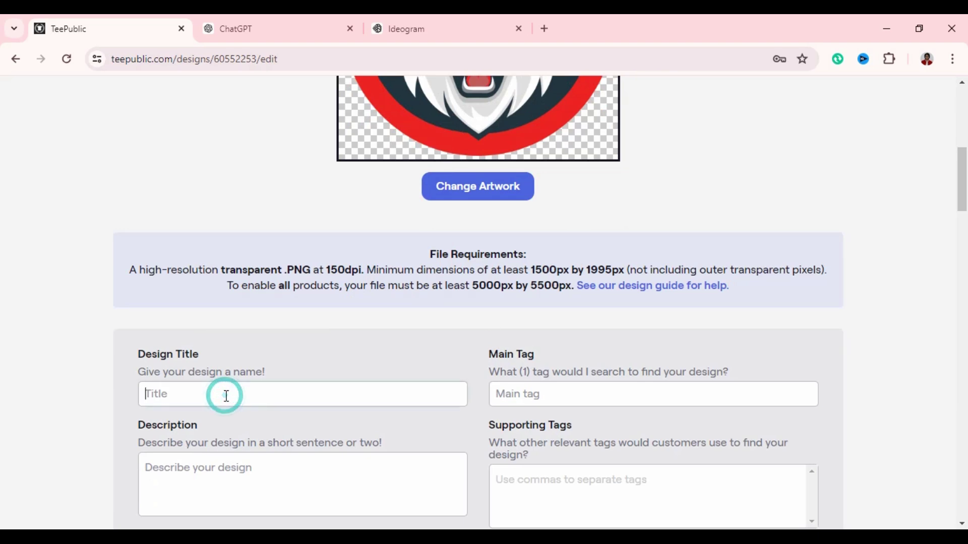
left_click(322, 476)
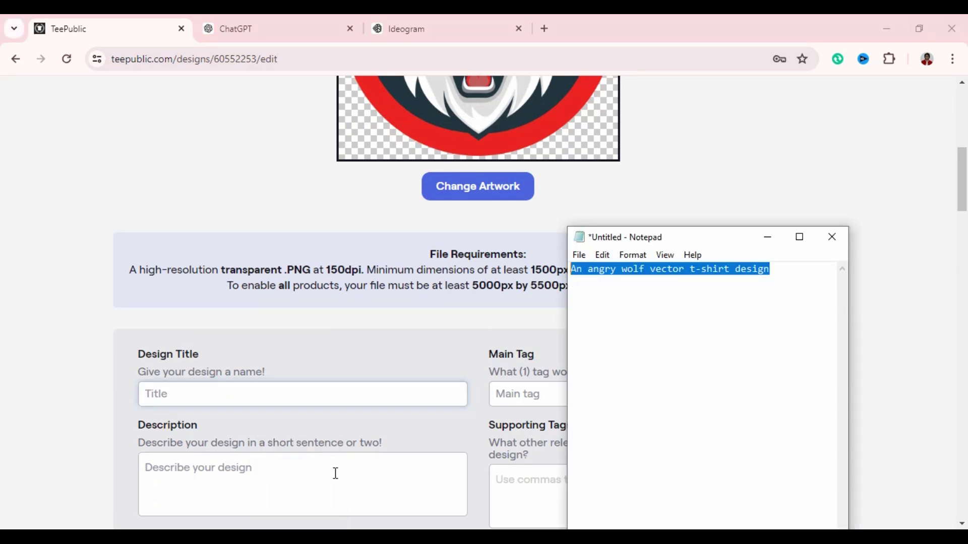
left_click(771, 297)
left_click_drag(794, 282, 554, 282)
key("ctrl+c")
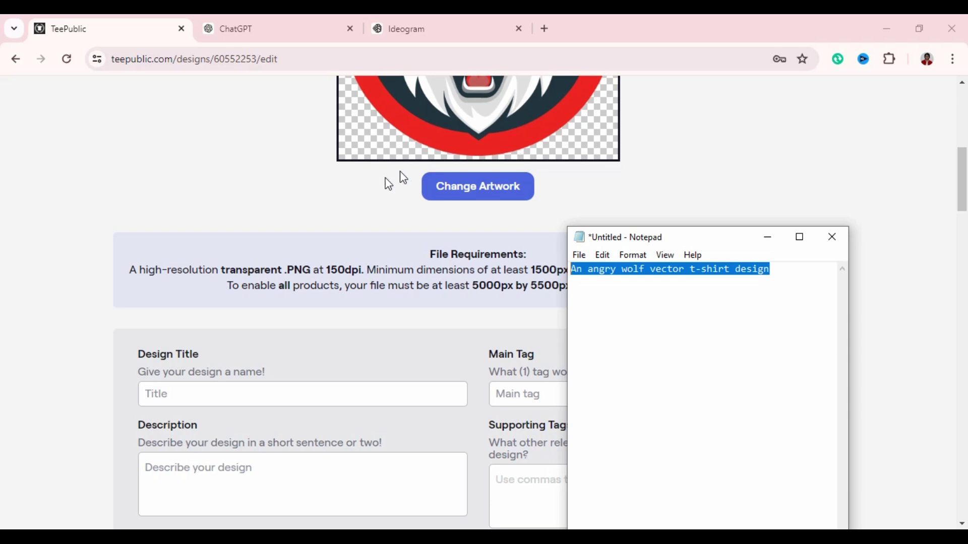
left_click(218, 397)
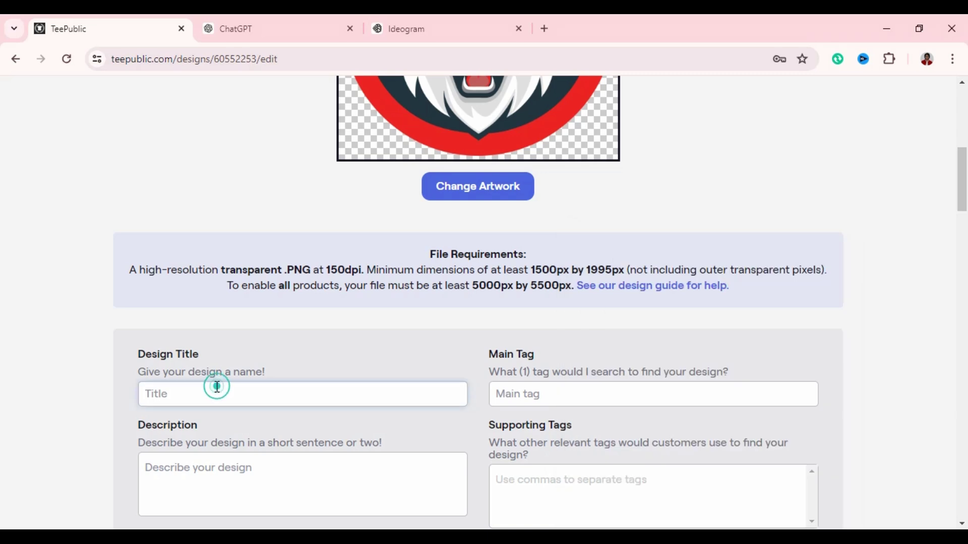
key("ctrl+v")
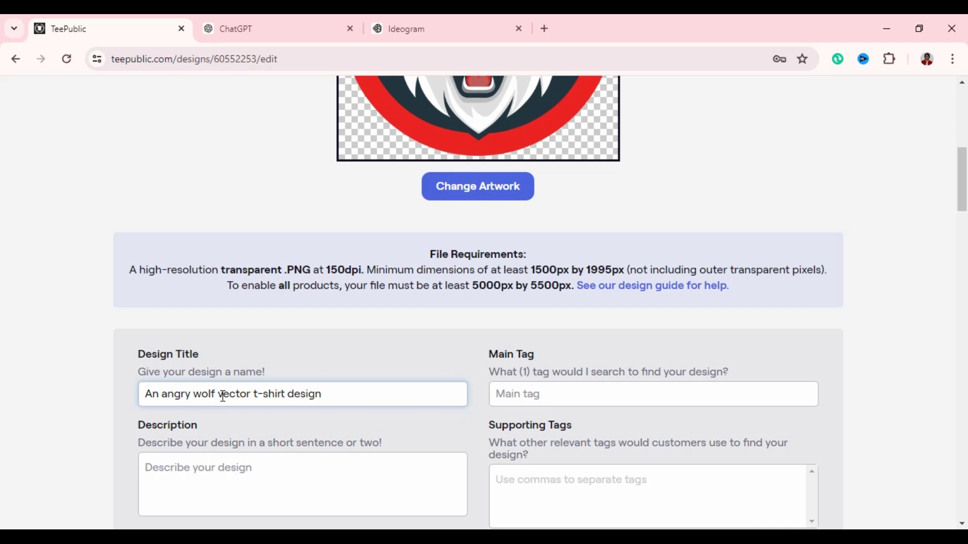
Step: Copy ChatGPT's first description of the wolf design and paste it into the TeePublic description field, checking the pasted text
left_click(262, 23)
left_click(531, 369)
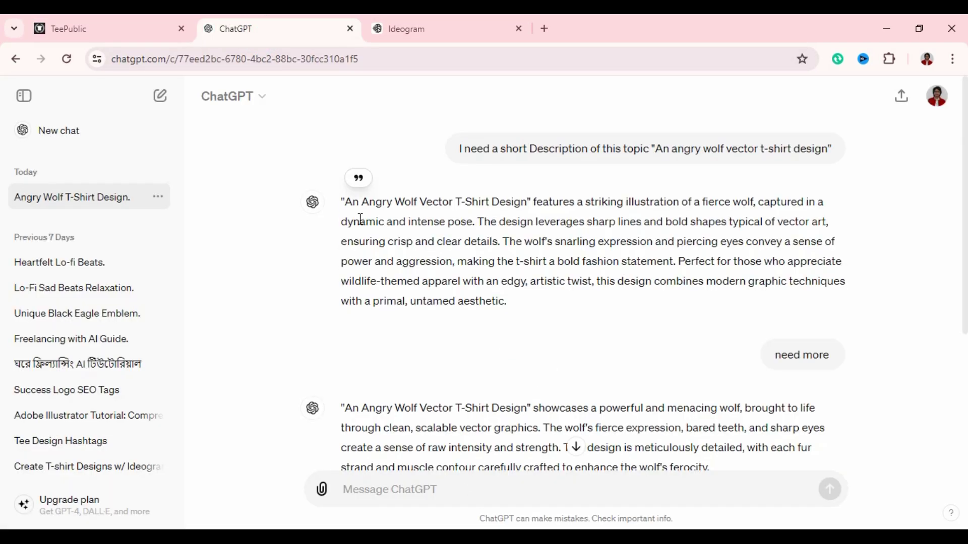
left_click_drag(343, 197, 502, 306)
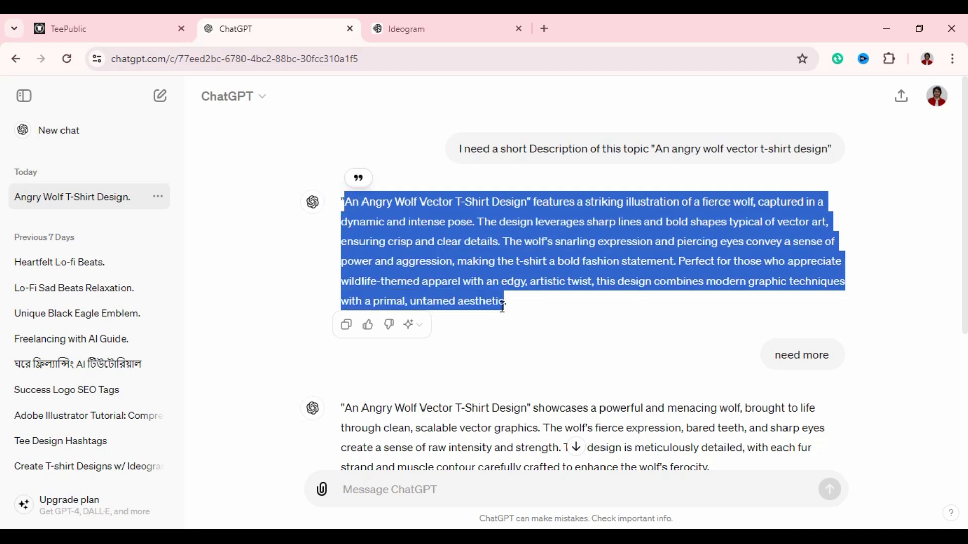
left_click(144, 34)
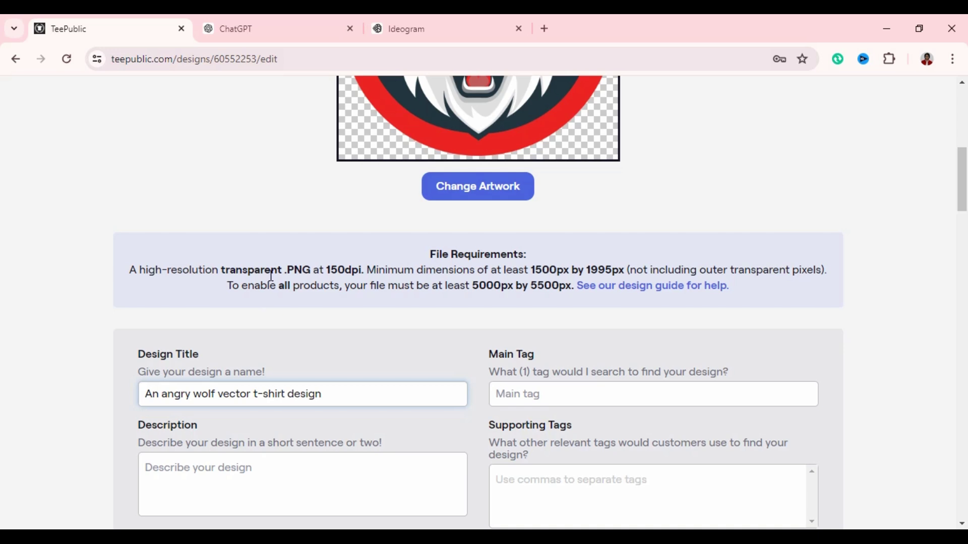
scroll(297, 362, "down", 3)
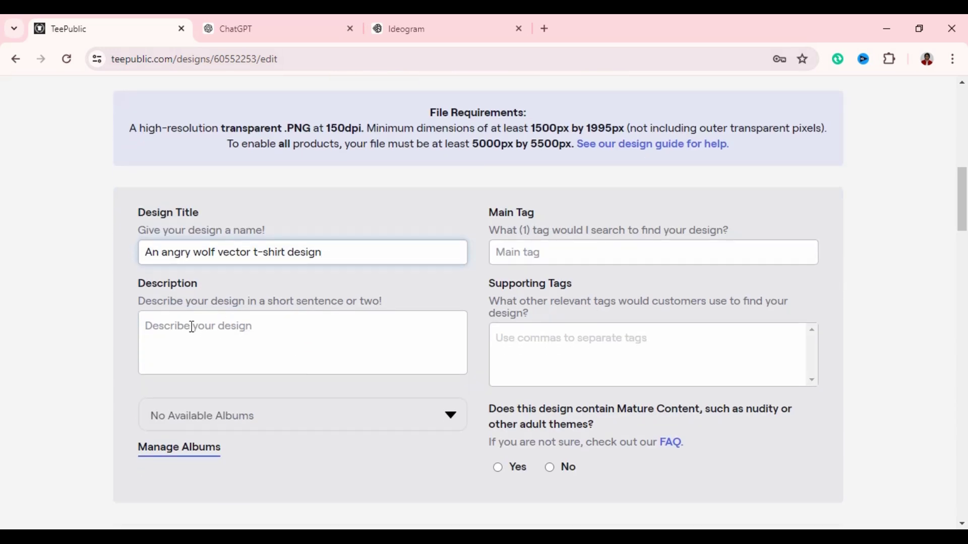
left_click(223, 325)
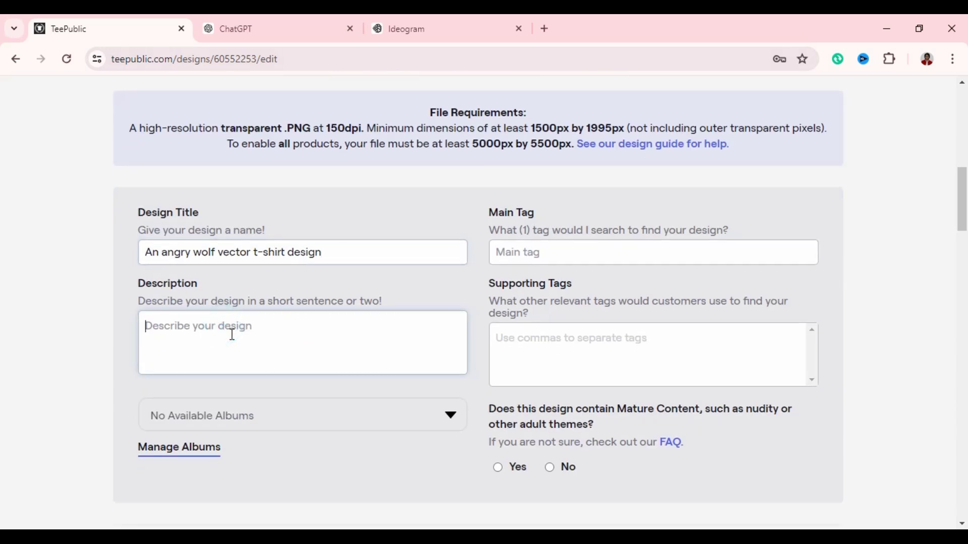
key("ctrl+v")
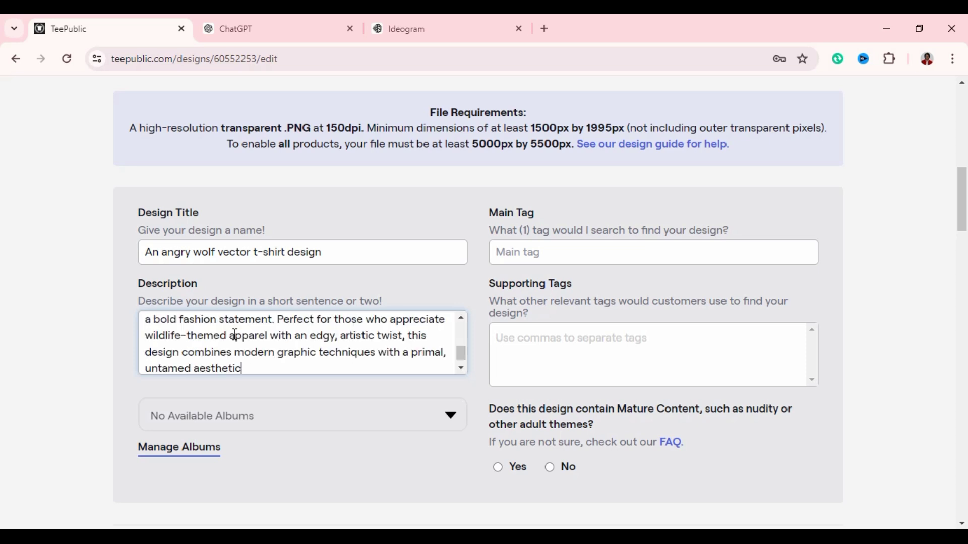
scroll(317, 344, "up", 6)
scroll(297, 359, "down", 5)
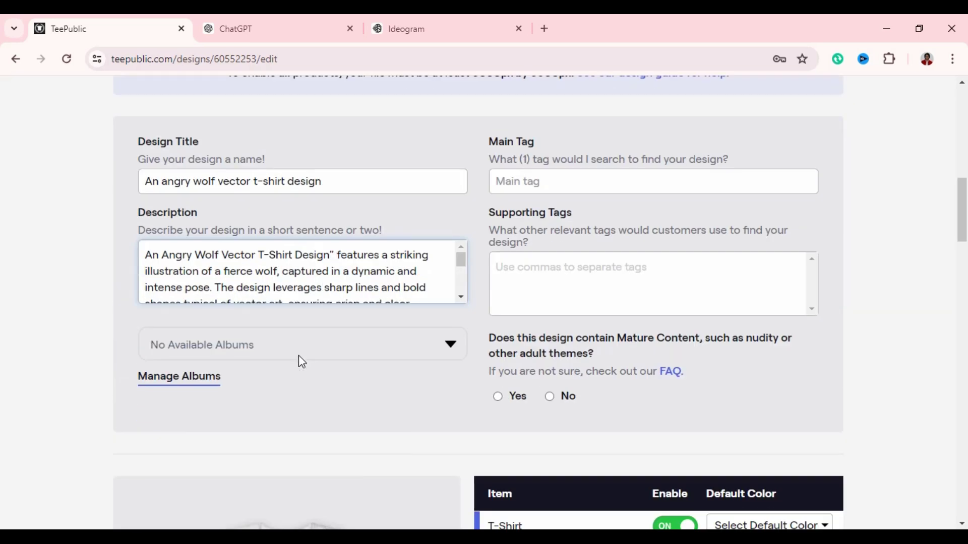
scroll(269, 284, "down", 5)
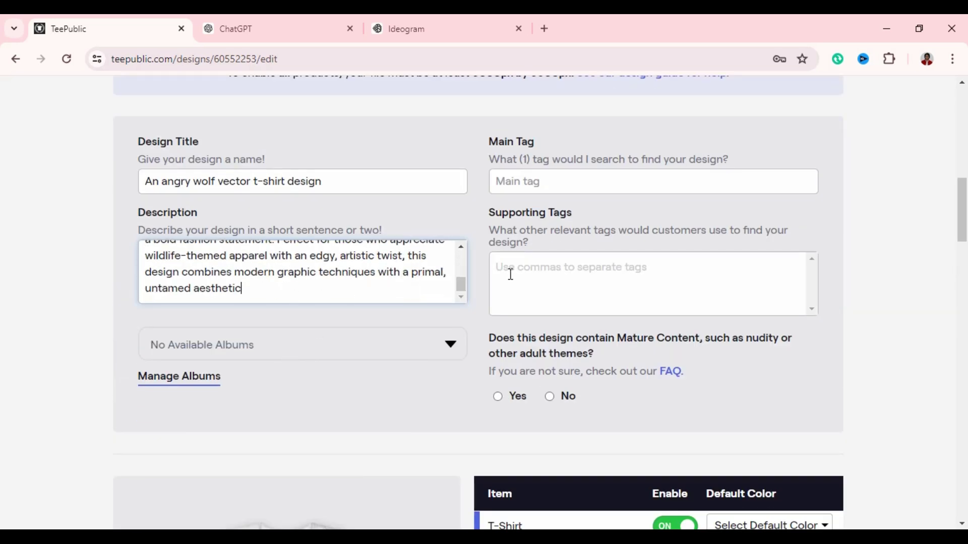
Step: Set the design's main tag to the suggested tag "animal"
scroll(603, 242, "up", 1)
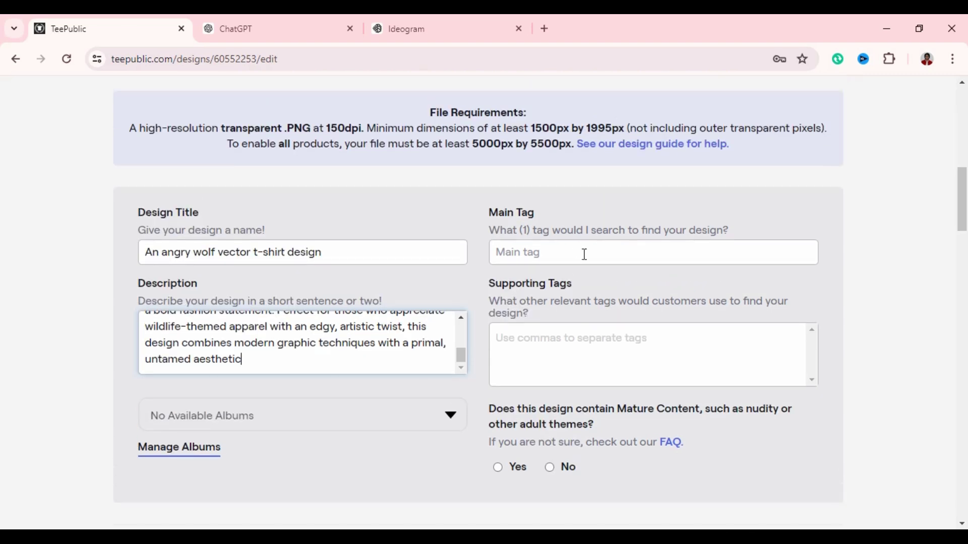
left_click(575, 251)
type("t")
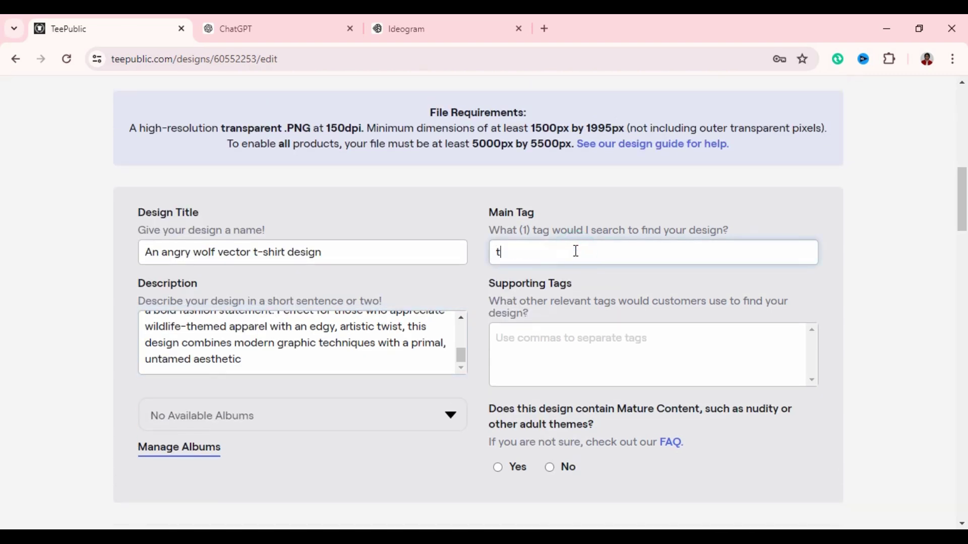
key("BackSpace")
type("T")
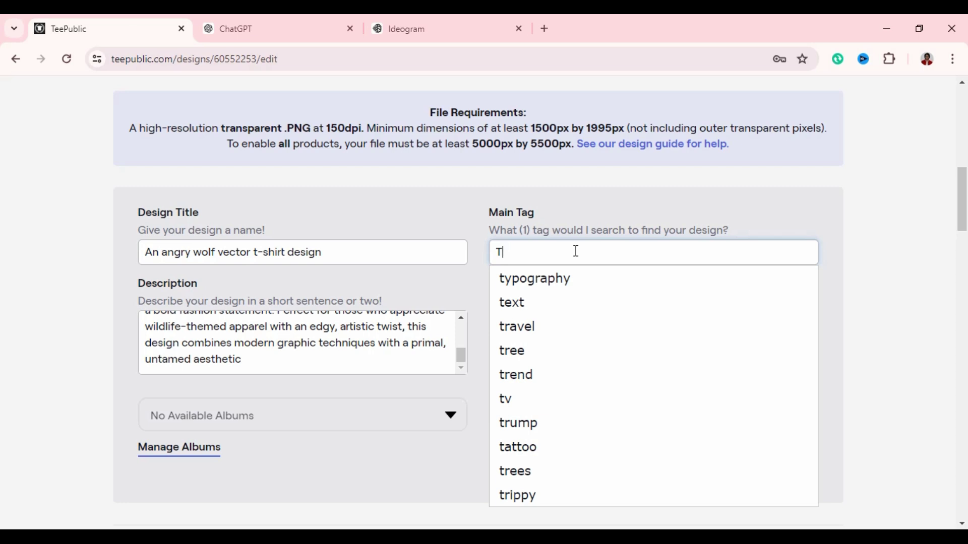
scroll(574, 403, "down", 5)
scroll(573, 353, "up", 5)
key("BackSpace")
type("ani")
left_click(568, 279)
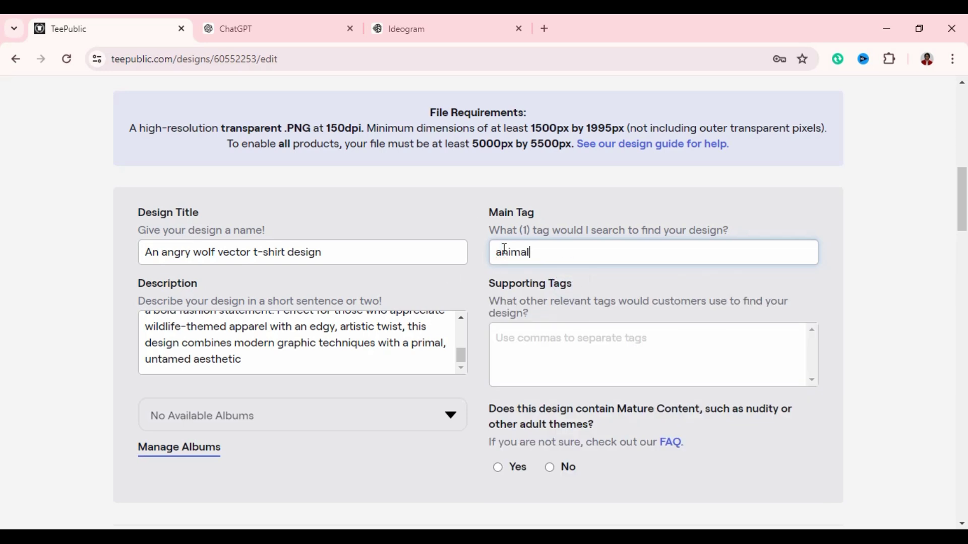
Step: Capitalize the main tag as "Animal" and choose the suggested "animal" tag again
scroll(595, 195, "up", 7)
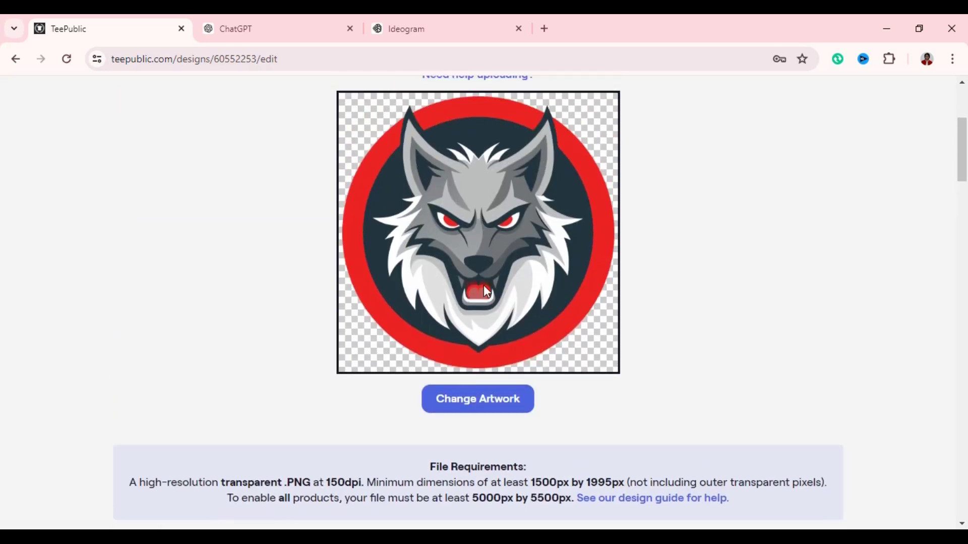
scroll(562, 284, "down", 5)
scroll(540, 299, "up", 5)
scroll(561, 300, "down", 5)
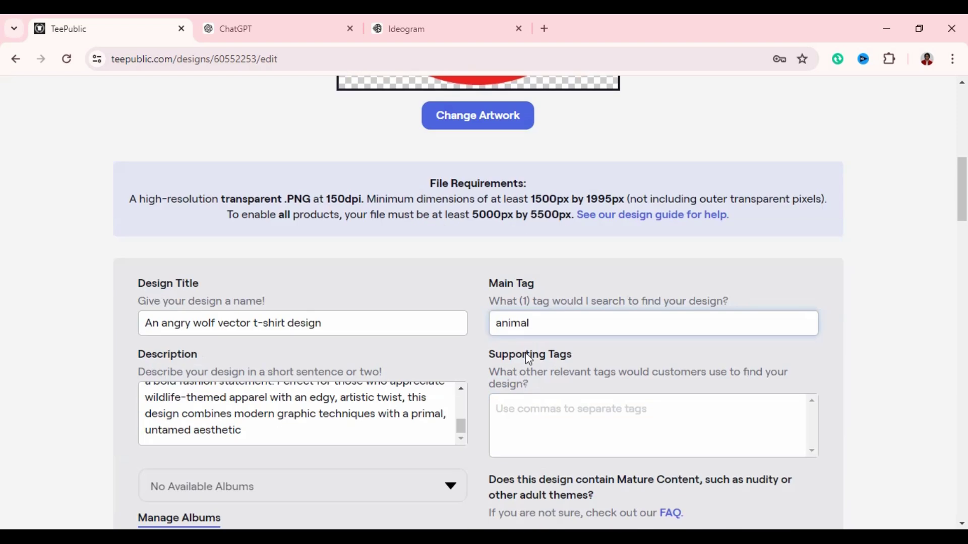
left_click_drag(503, 323, 496, 321)
type("A")
scroll(355, 389, "down", 4)
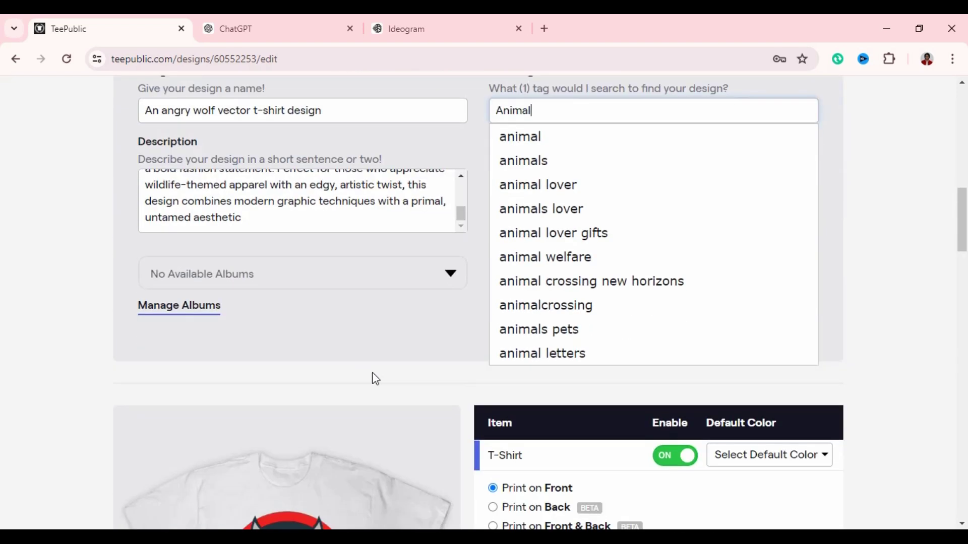
left_click(542, 134)
scroll(457, 266, "up", 3)
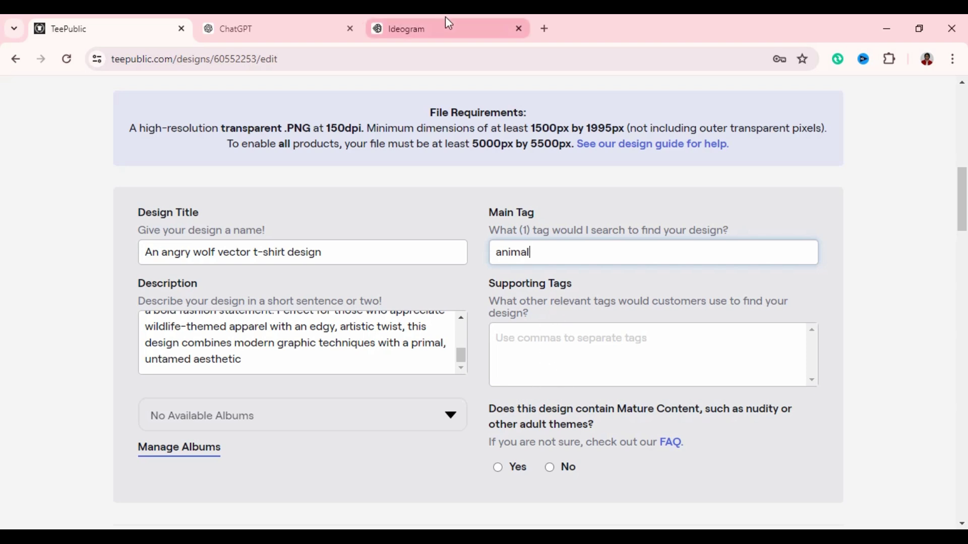
Step: Add the suggested tags "cute" and "pet" to the design's supporting tags
left_click(282, 31)
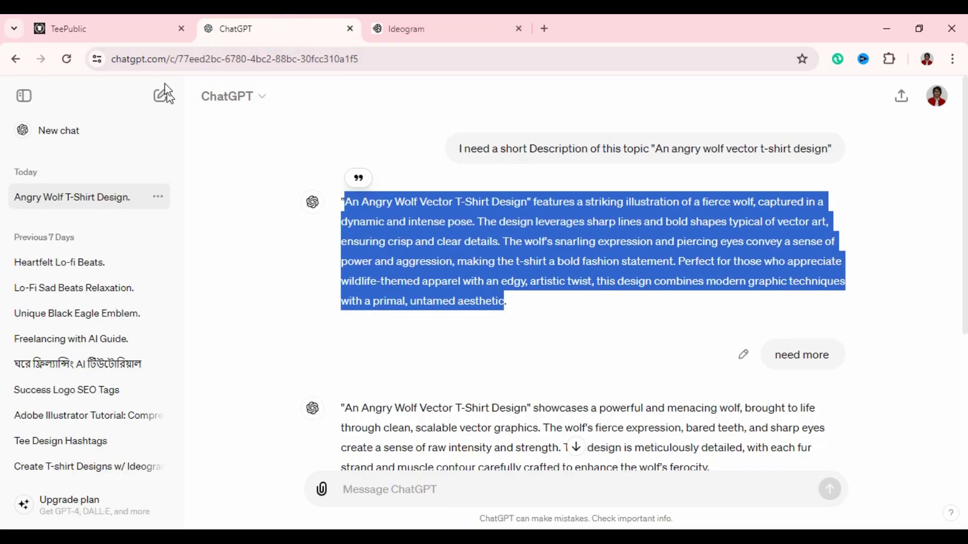
left_click(131, 20)
left_click(525, 334)
left_click(505, 334)
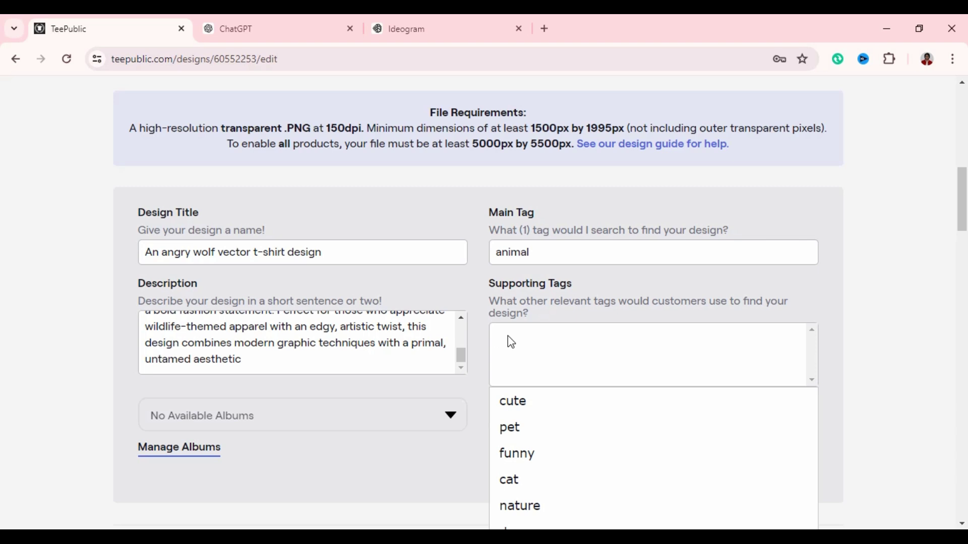
left_click(536, 409)
left_click(548, 355)
left_click(549, 354)
left_click(553, 368)
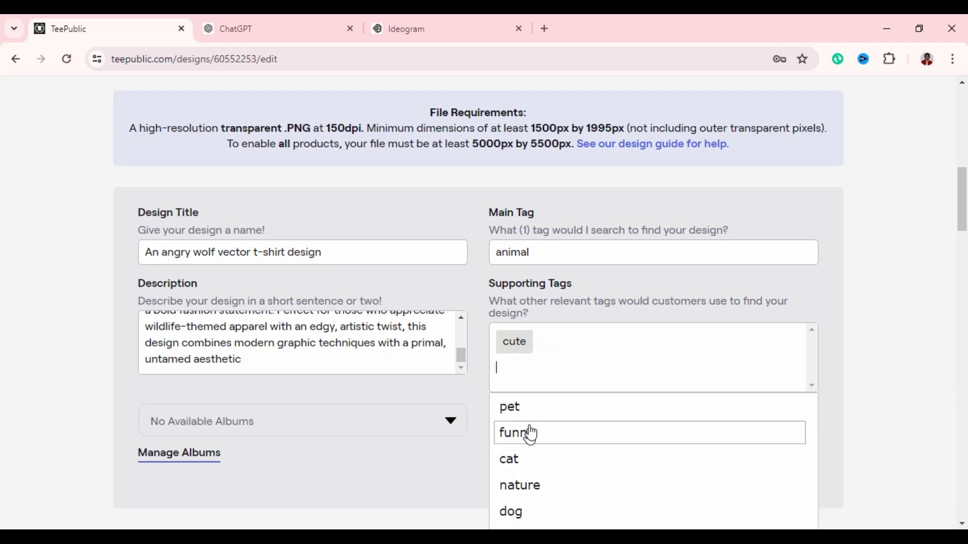
left_click(532, 420)
left_click(530, 373)
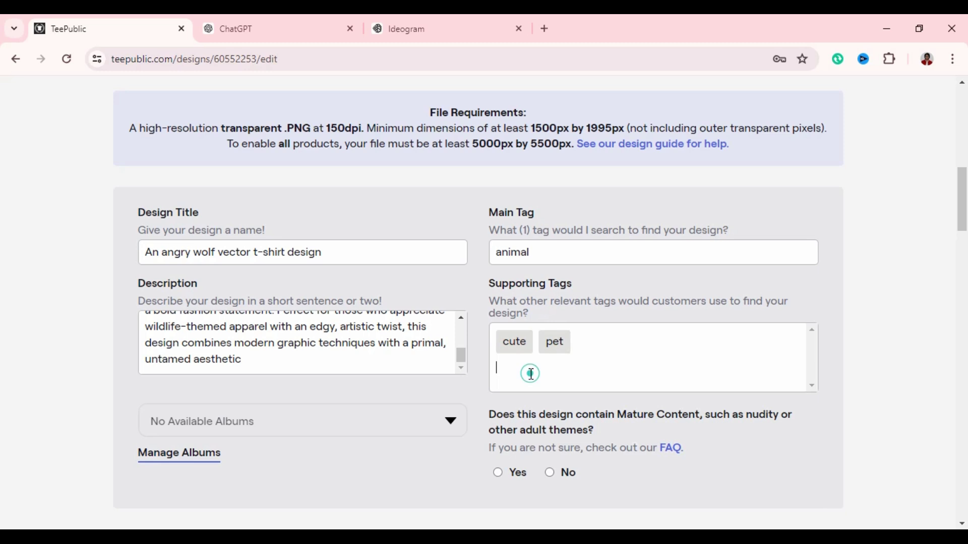
Step: Look up "wolf" among the tag suggestions and add it as a supporting tag
scroll(542, 489, "down", 1)
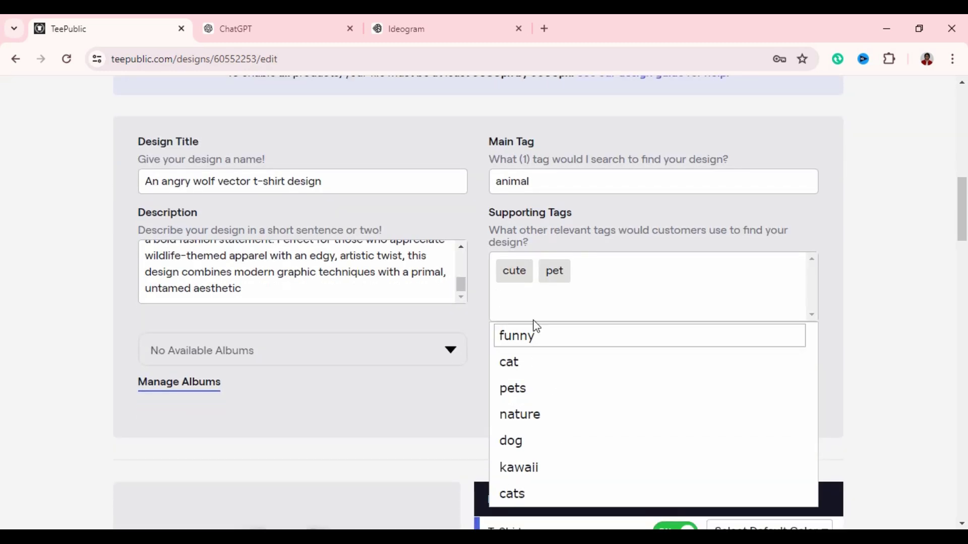
type("wolf")
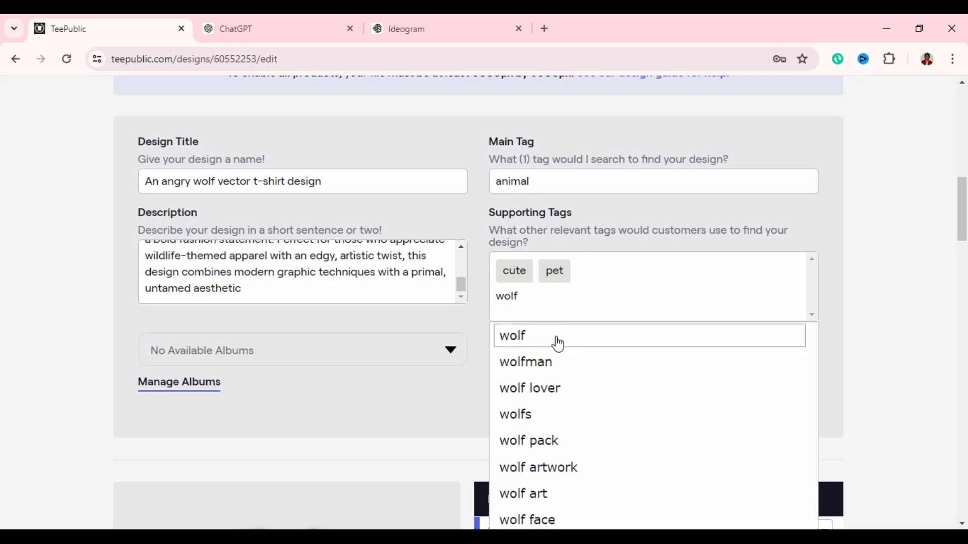
left_click(546, 337)
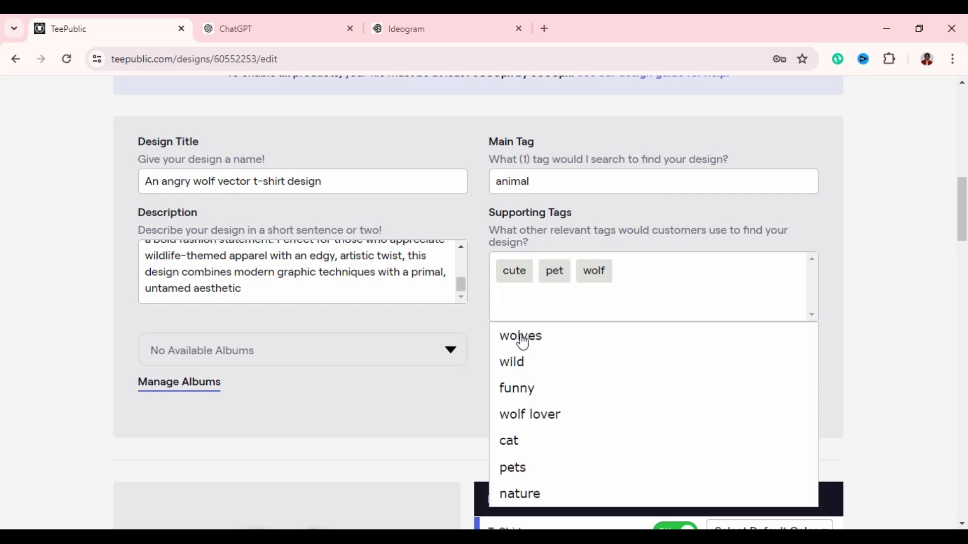
Step: Look up "t-shi" among the tag suggestions and add "t shirtdesign", "t shirtfor men" and "t shirtfor women" as supporting tags
type("t-s")
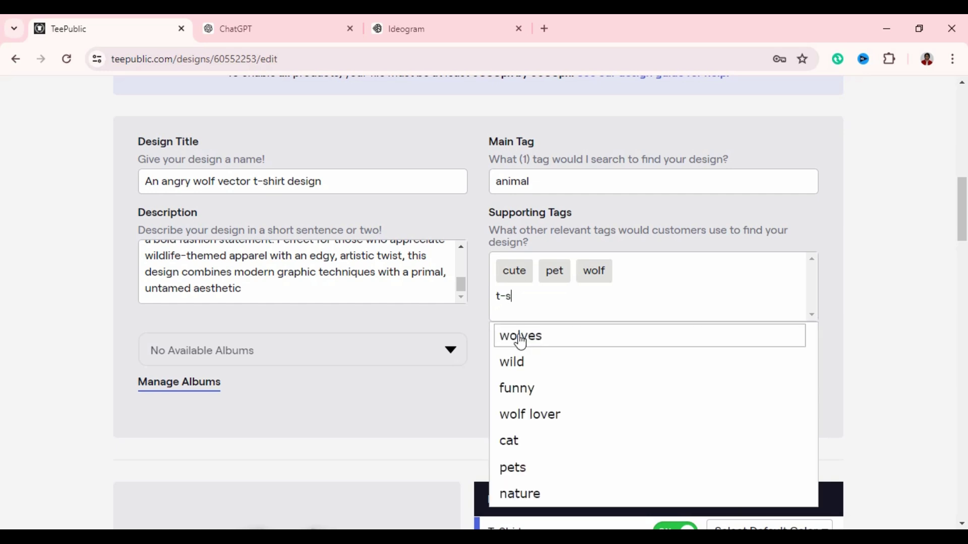
type("hi")
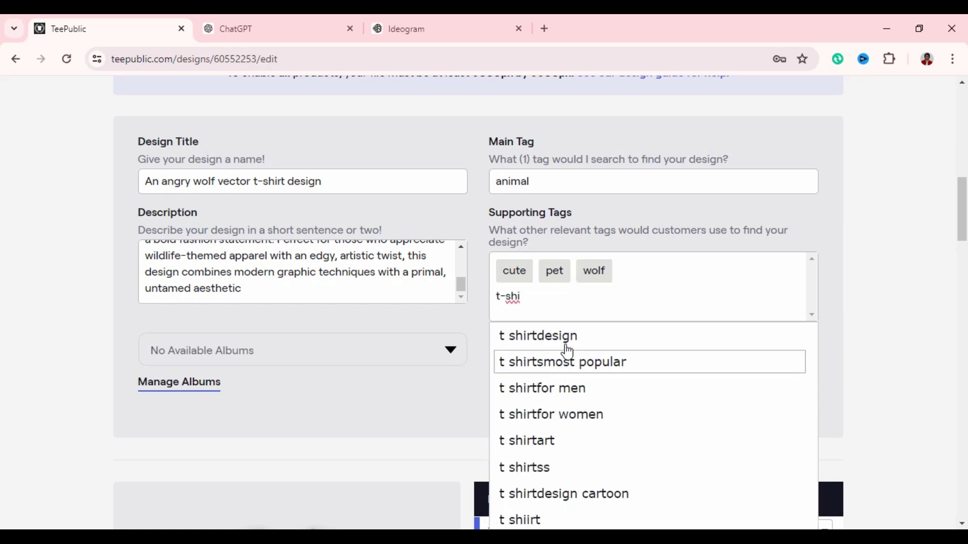
left_click(568, 337)
left_click(544, 297)
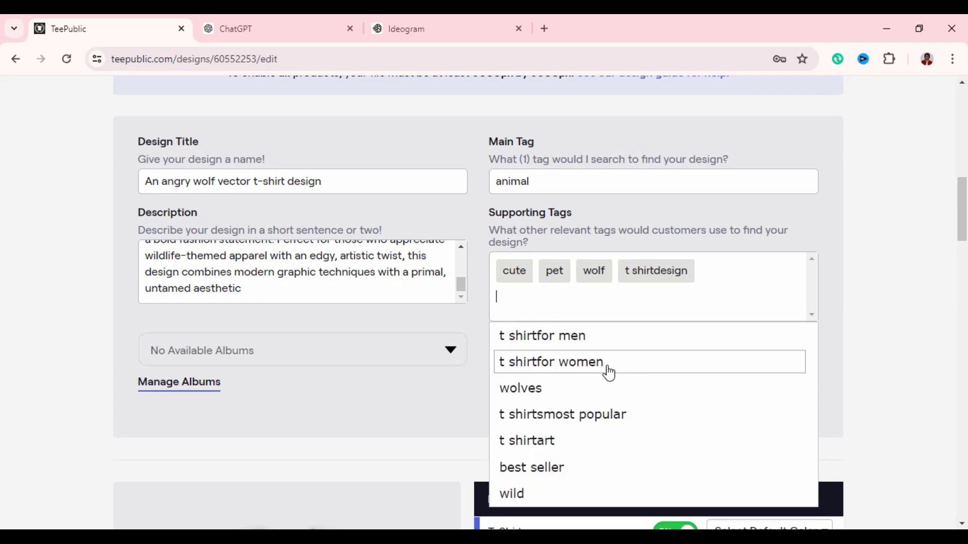
left_click(588, 342)
left_click(557, 304)
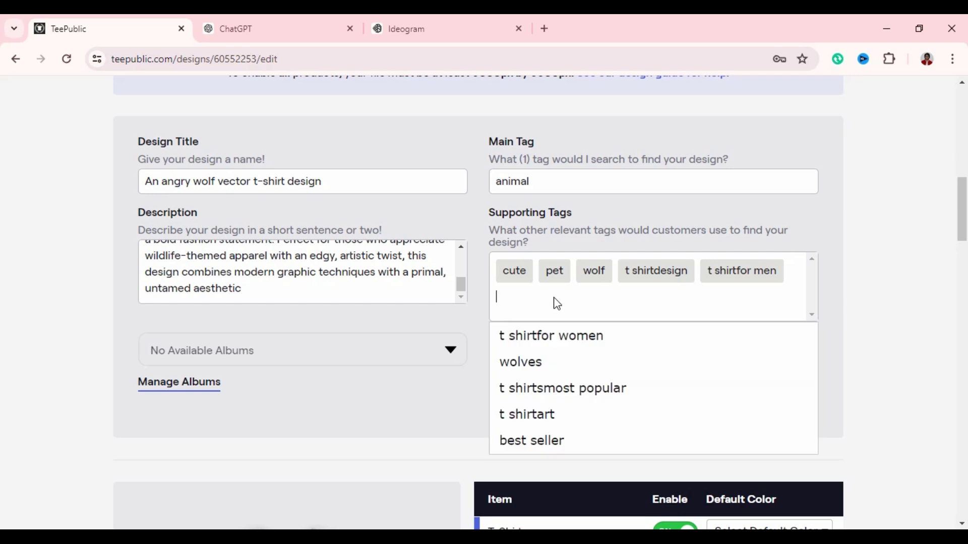
left_click(572, 349)
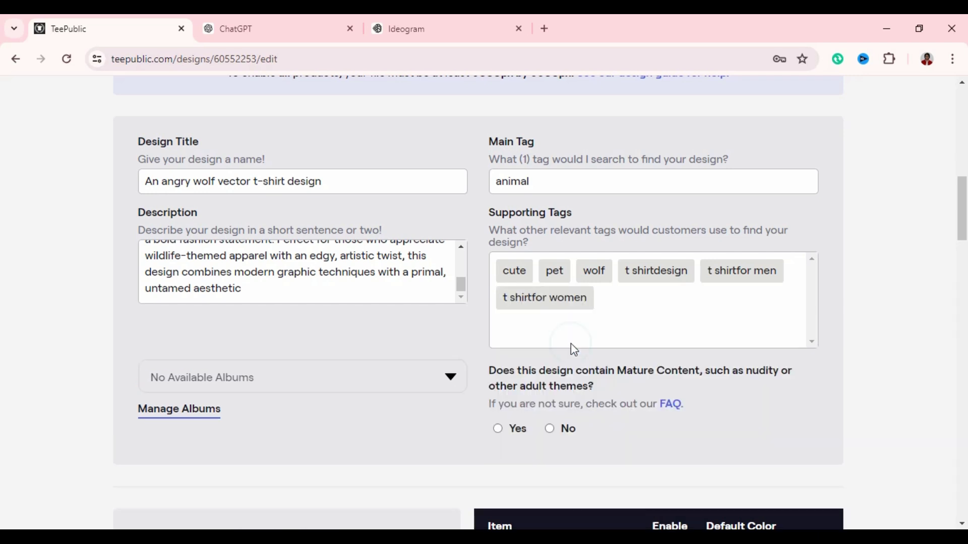
Step: Add the suggested supporting tag "best seller", and look up "trendy" to add "trendy designs" as well
left_click(562, 329)
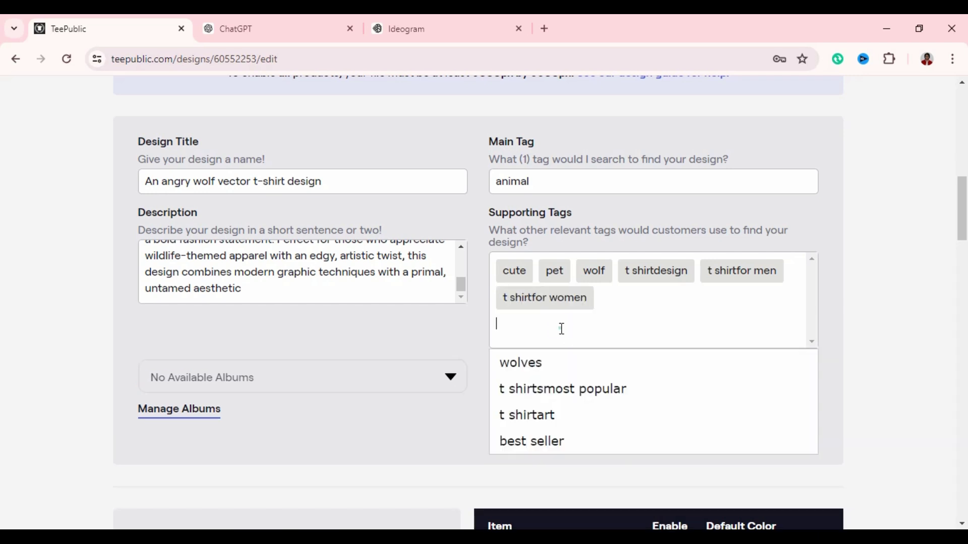
left_click(566, 441)
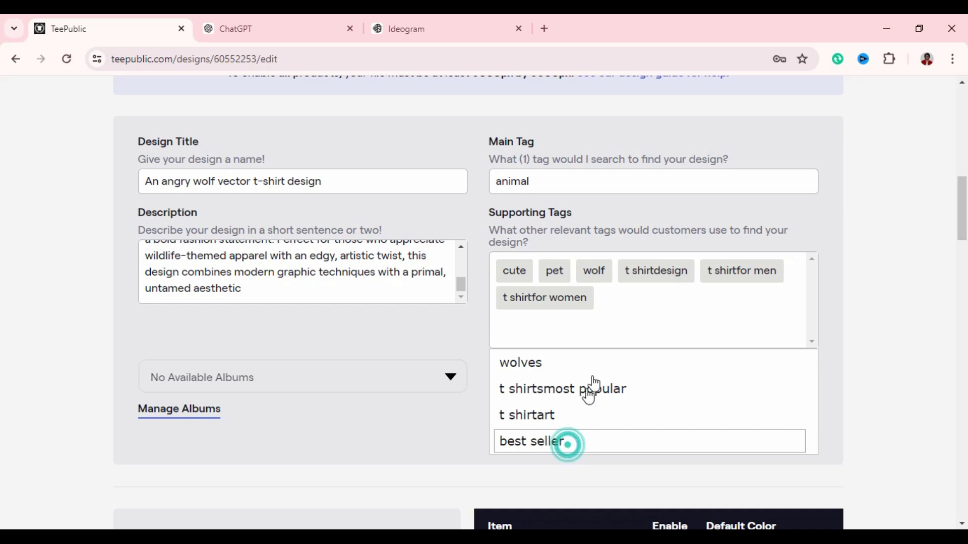
left_click(551, 329)
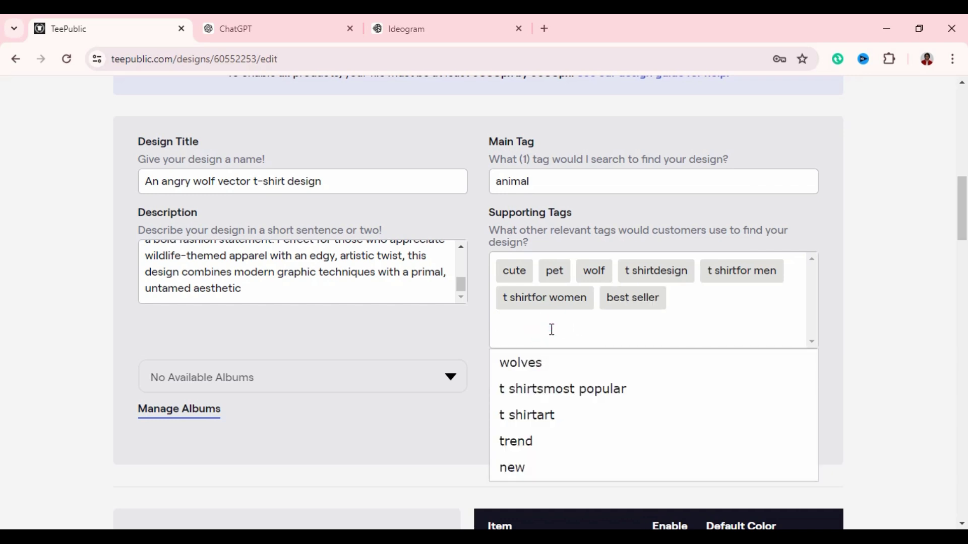
type("tendy")
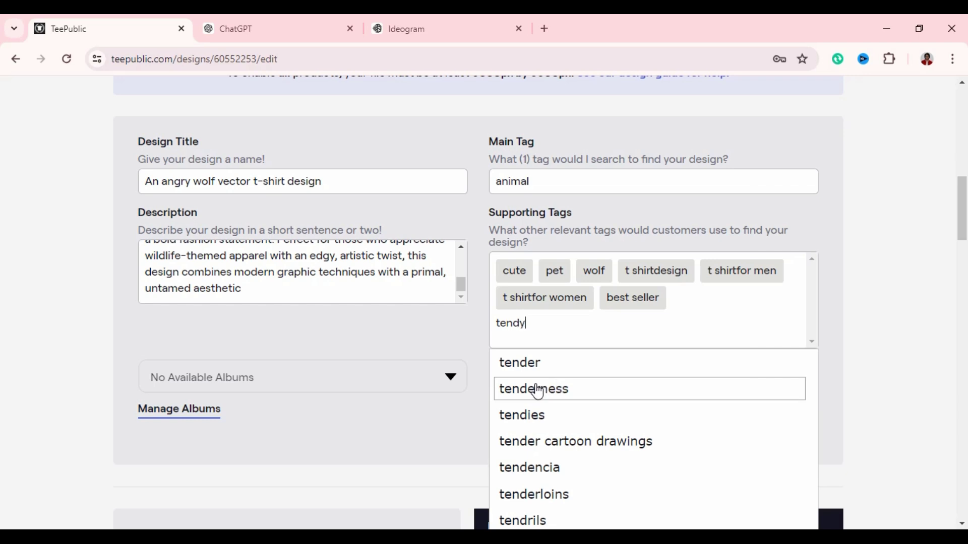
left_click(544, 324)
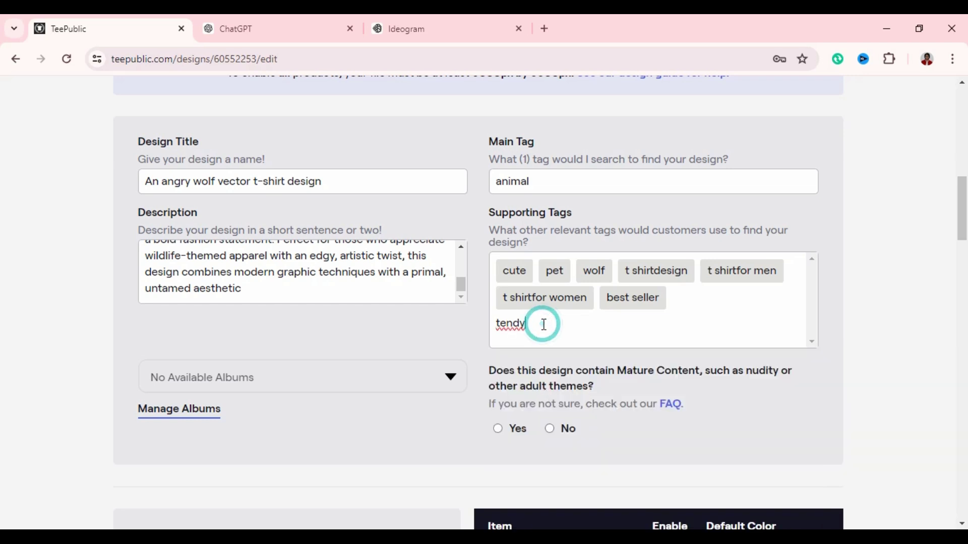
left_click(500, 323)
type("r")
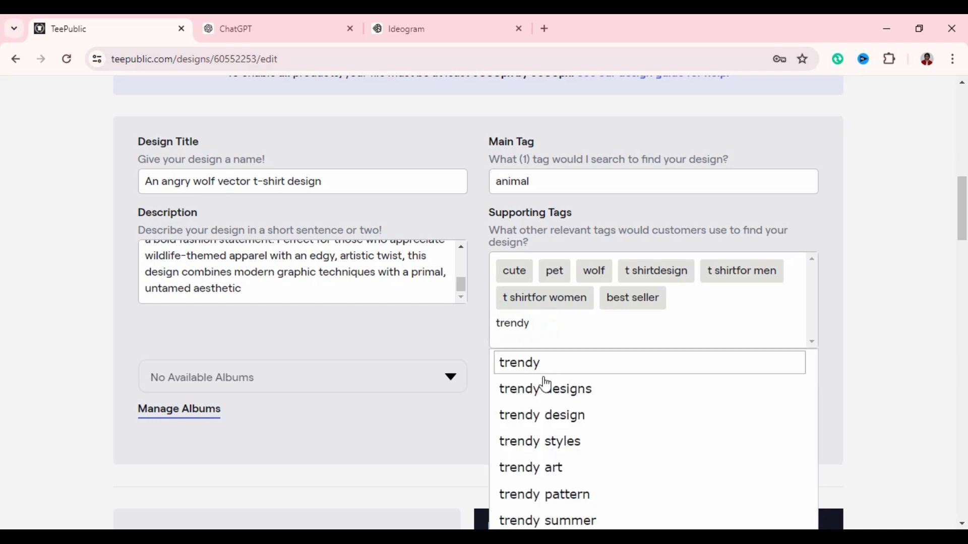
left_click(566, 402)
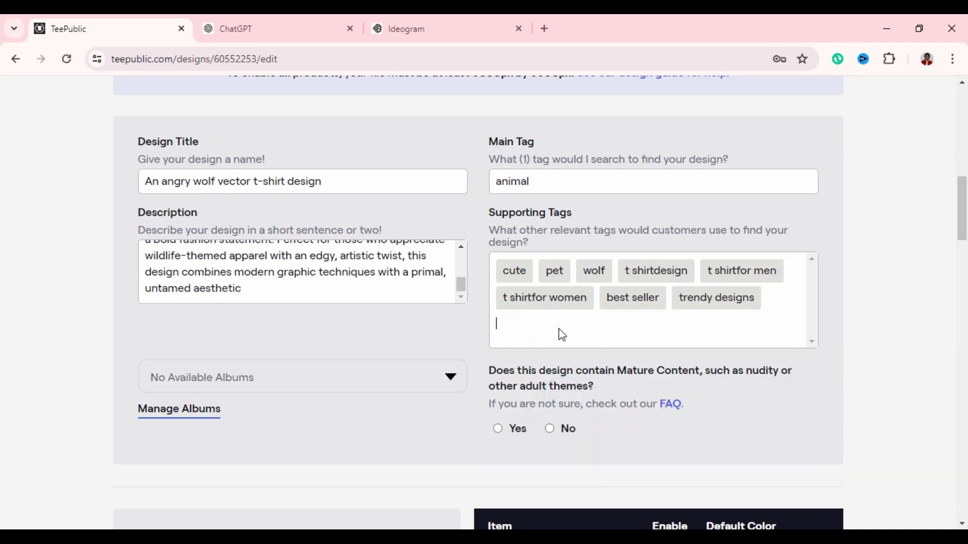
left_click(649, 316)
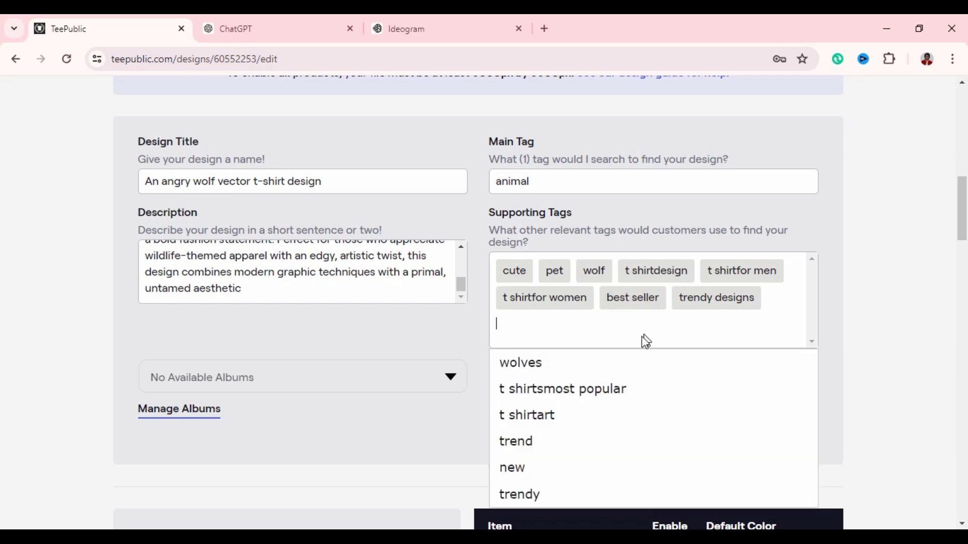
left_click(762, 321)
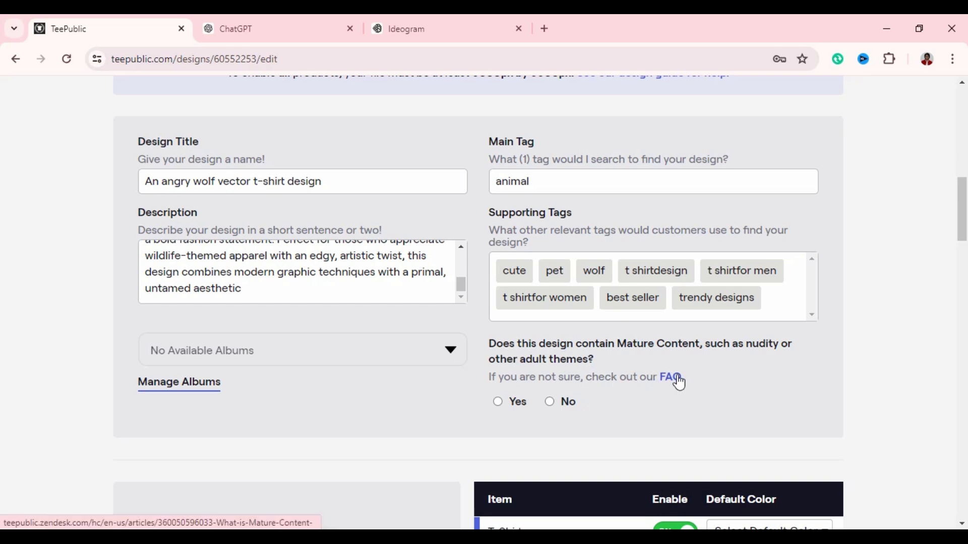
Step: Mark the design as containing no mature content and look over the apparel and other product settings
left_click(549, 403)
scroll(710, 326, "down", 5)
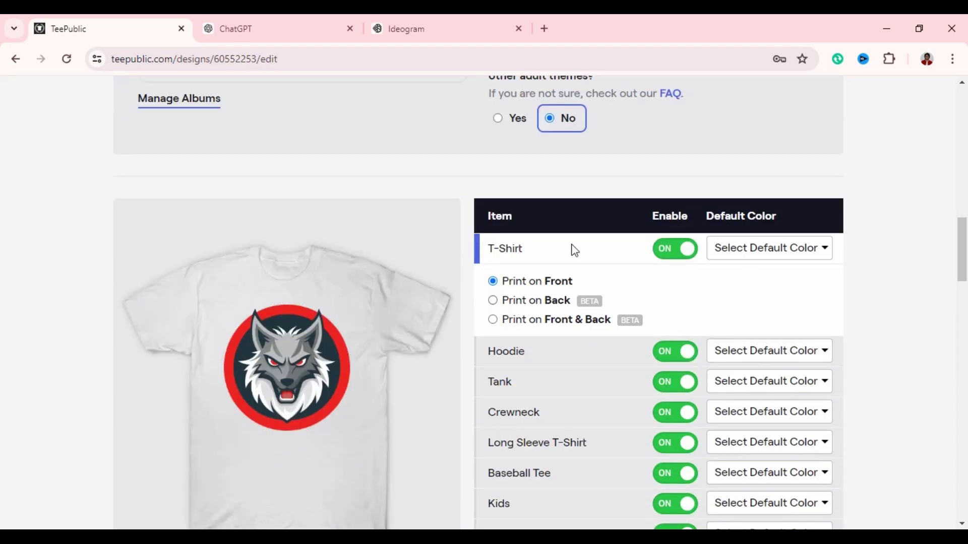
scroll(555, 255, "down", 3)
scroll(698, 227, "up", 1)
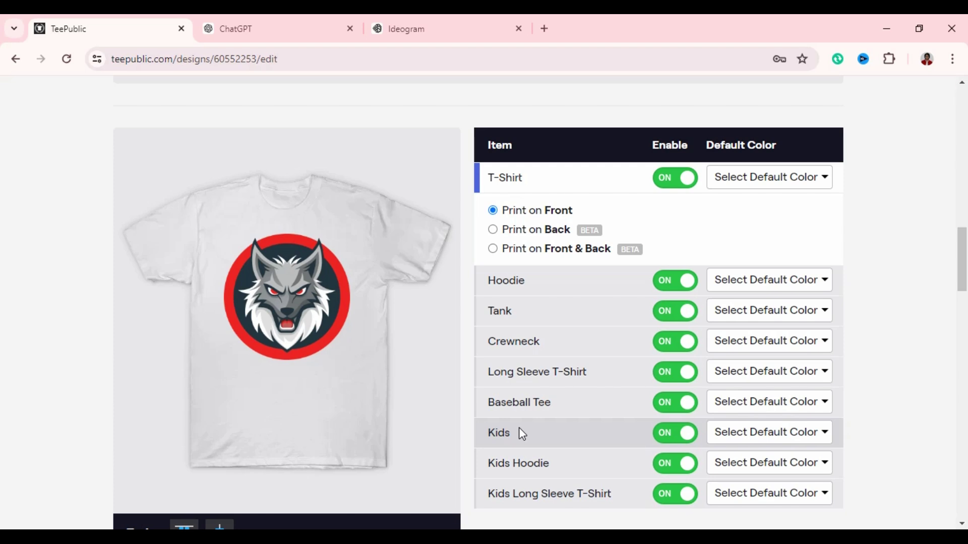
scroll(544, 348, "down", 15)
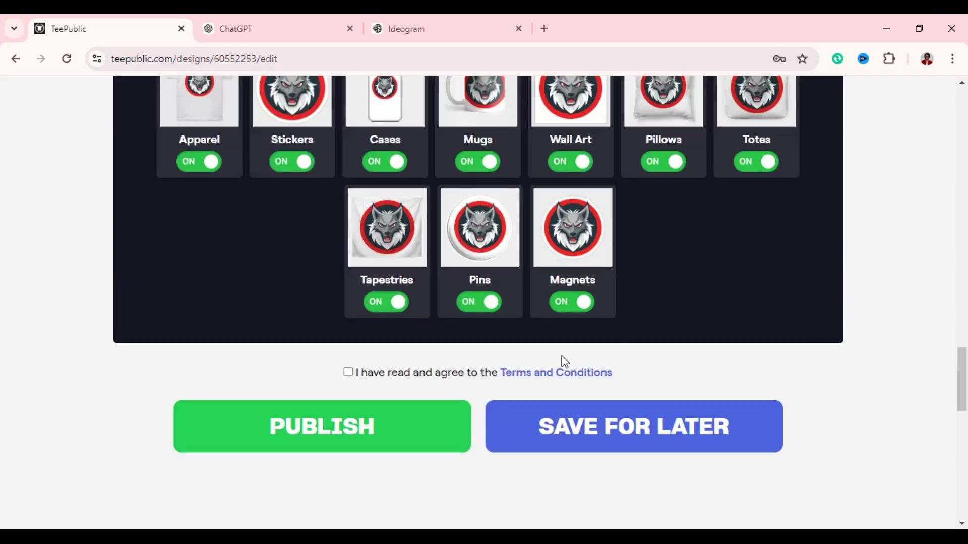
scroll(540, 247, "up", 4)
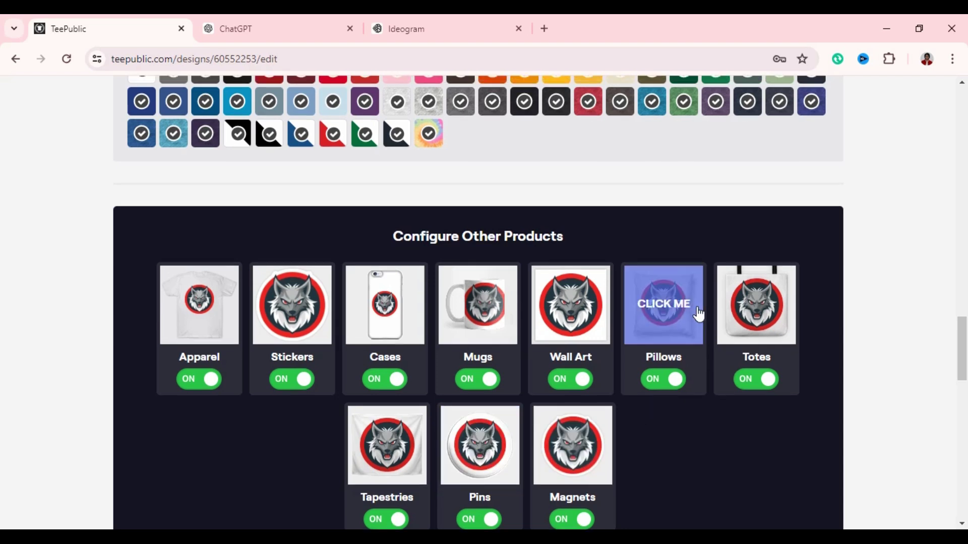
scroll(487, 383, "up", 1)
scroll(663, 446, "up", 10)
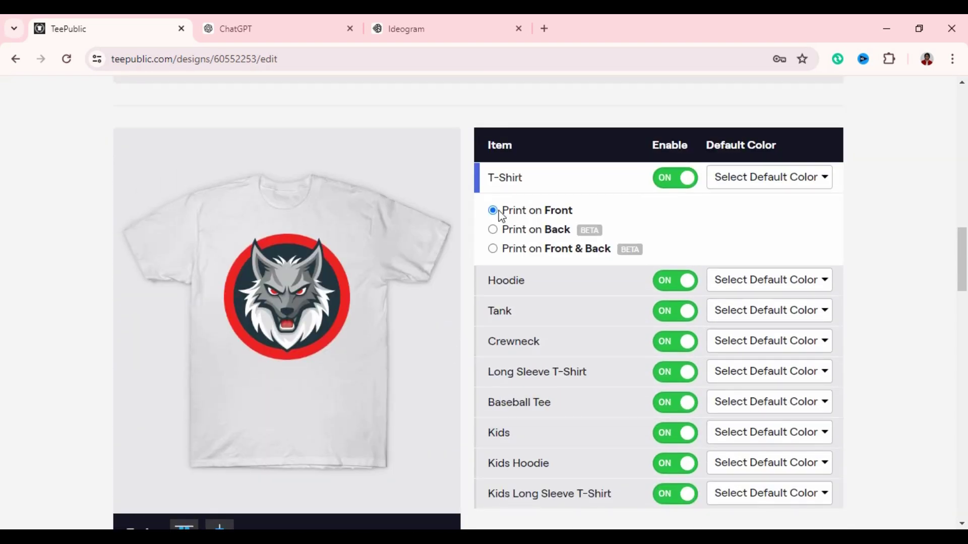
Step: Choose Black as the T-shirt's default color to apply it across the apparel, and switch the T-shirt itself to White
left_click(822, 179)
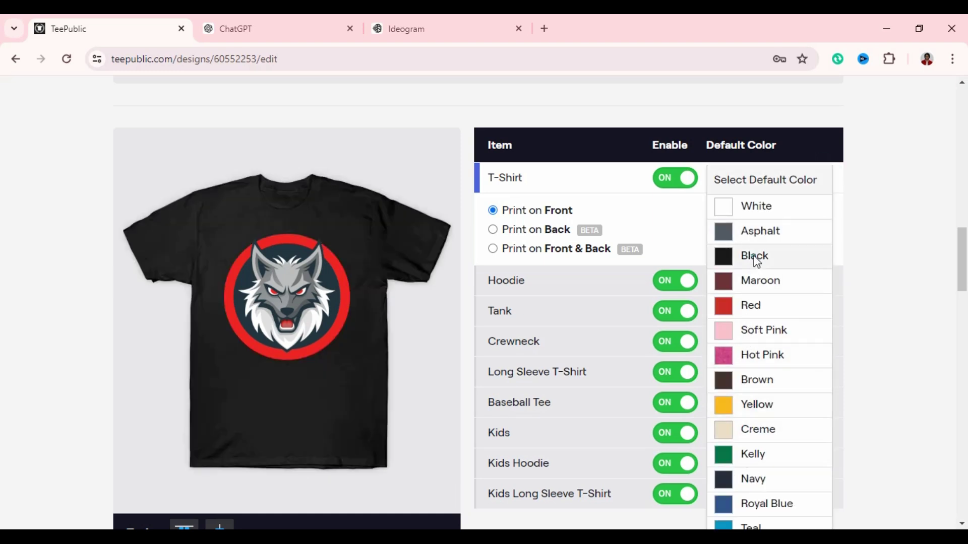
left_click(757, 250)
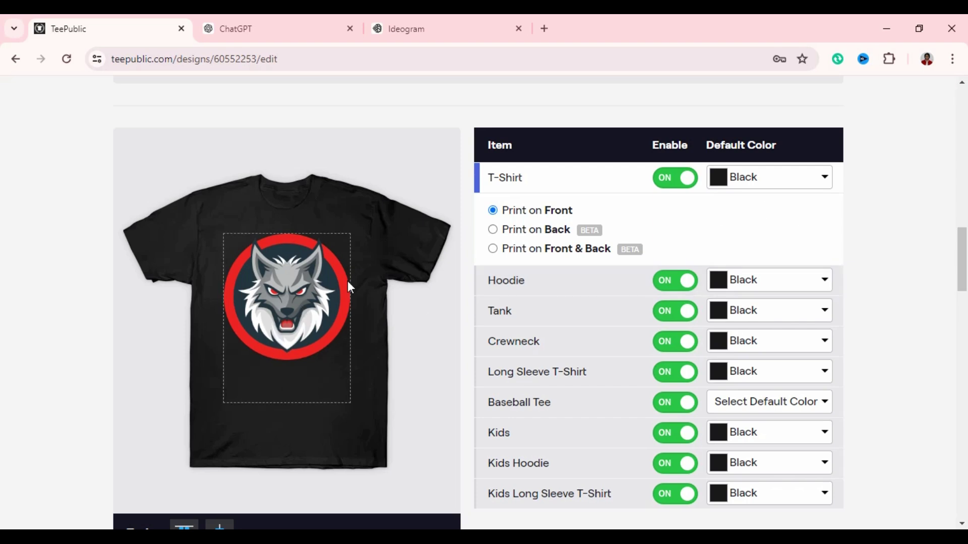
left_click(822, 178)
left_click(774, 213)
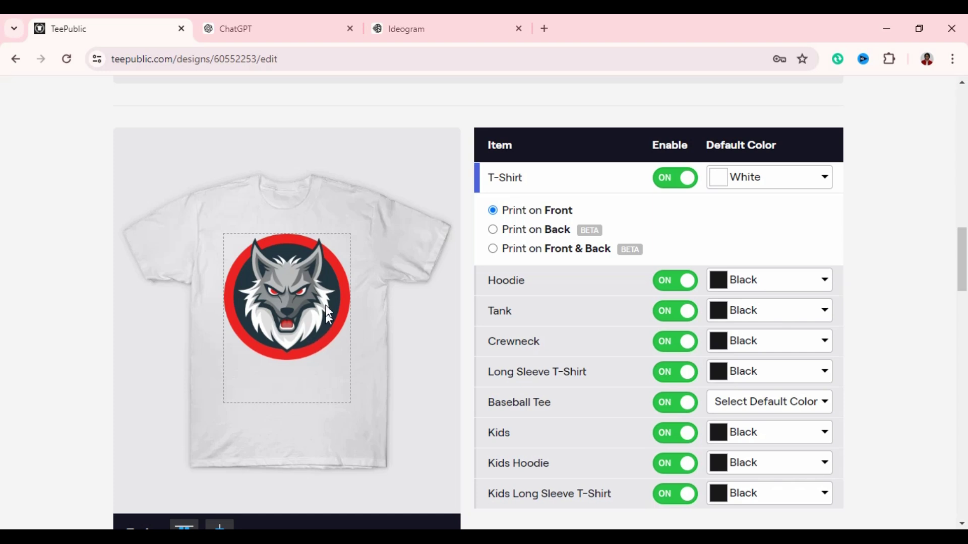
Step: Center the wolf emblem horizontally on the T-shirt and set its scale to 93% after trying 44%
mouse_move(304, 280)
left_mouse_down()
mouse_move(304, 311)
mouse_move(304, 287)
left_mouse_up()
scroll(300, 375, "down", 2)
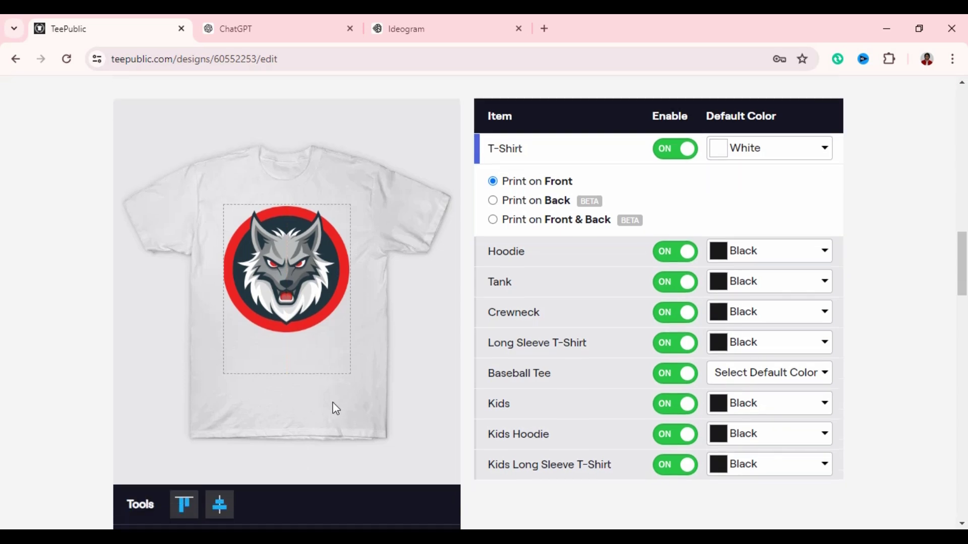
left_click_drag(271, 499, 224, 497)
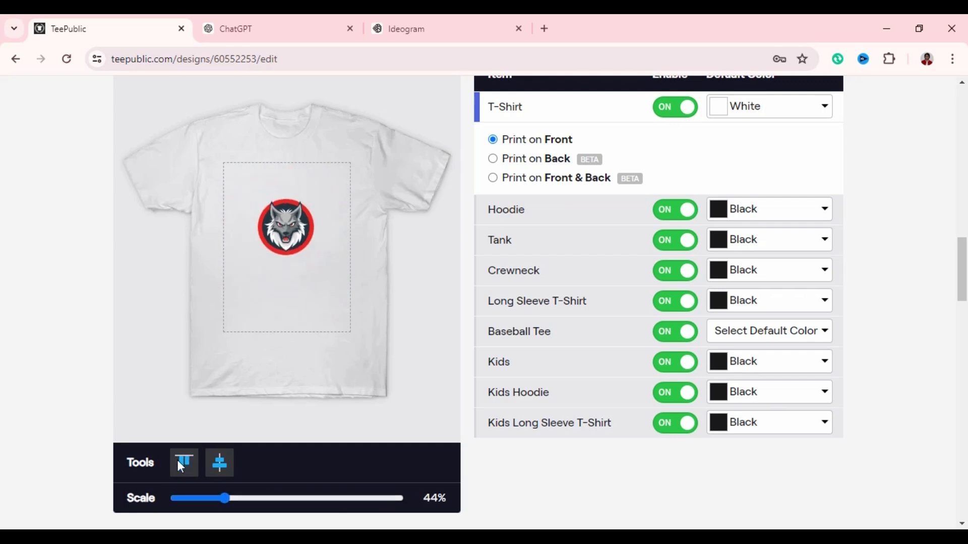
left_click(224, 465)
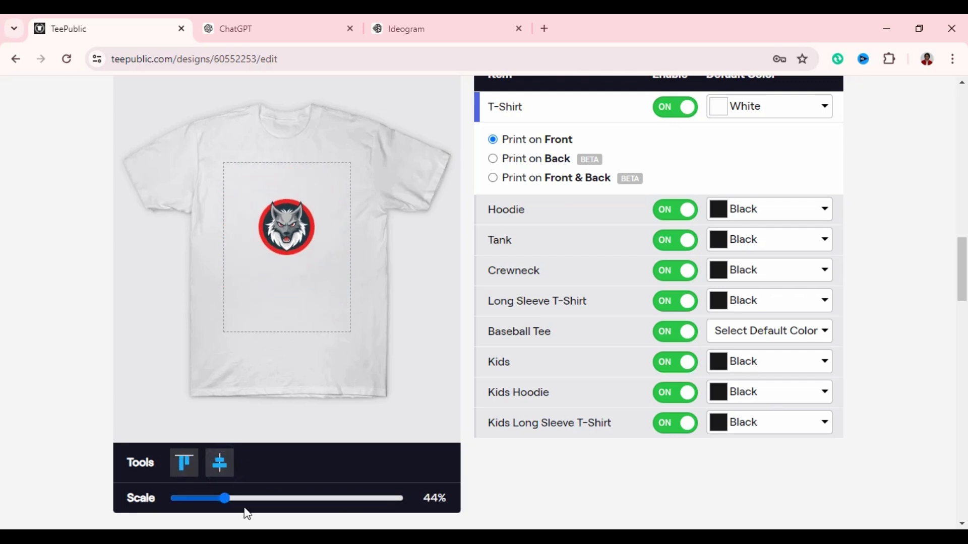
left_click_drag(223, 498, 279, 501)
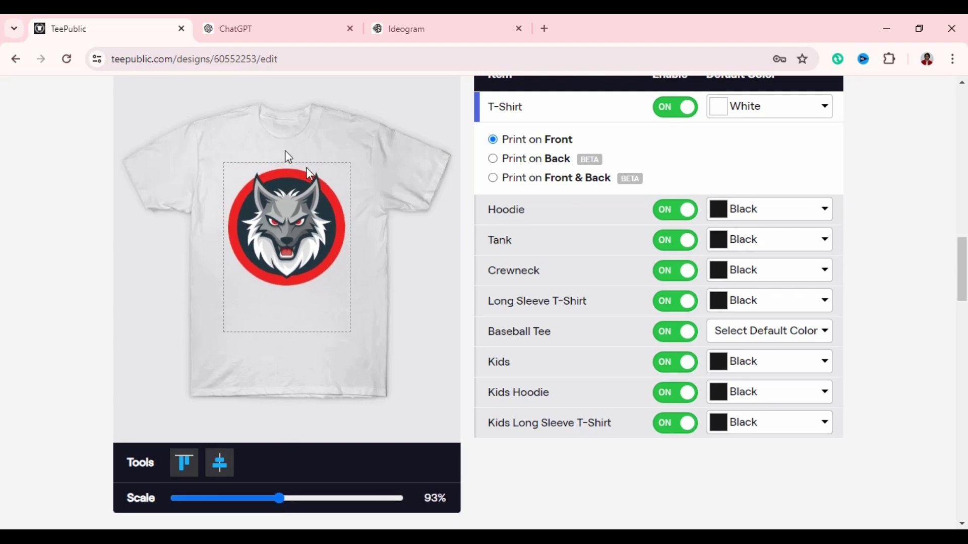
Step: Preview the wolf emblem on the tank, the crewneck and the baseball tee
left_click(499, 240)
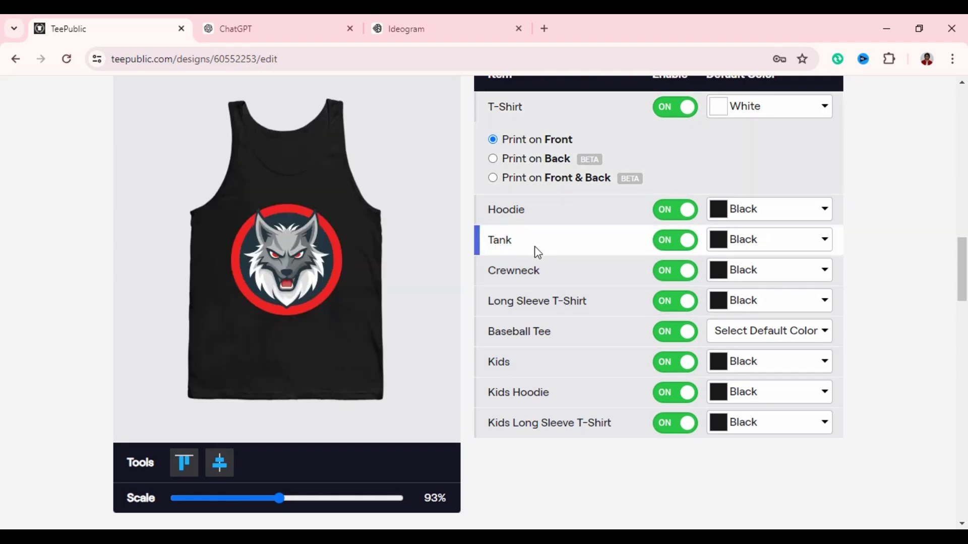
left_click(534, 272)
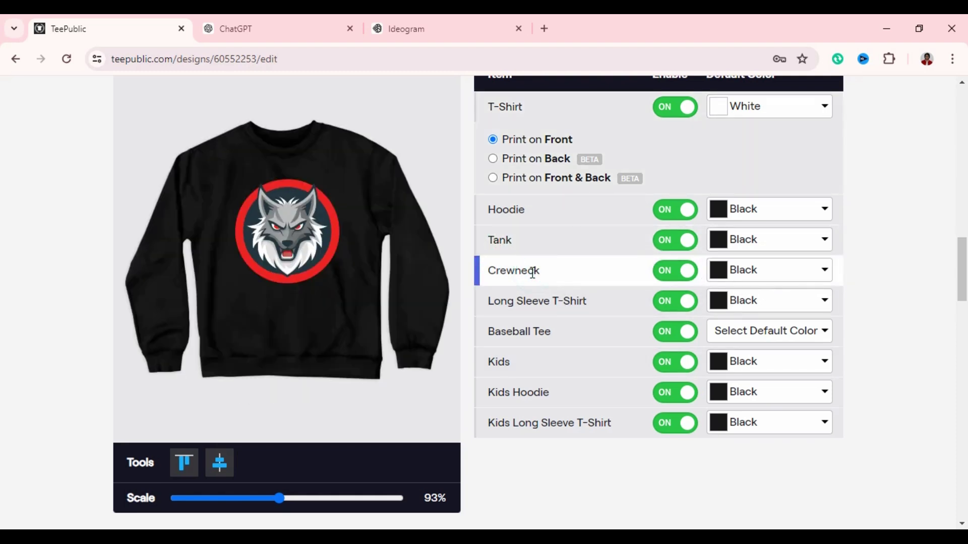
left_click(540, 332)
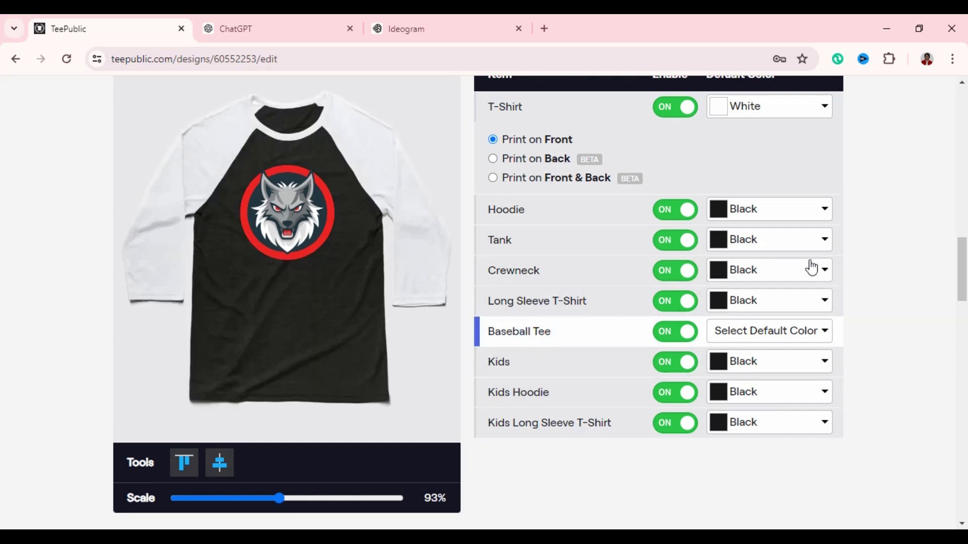
Step: Set the hoodie's default color to Vintage Heather
left_click(829, 217)
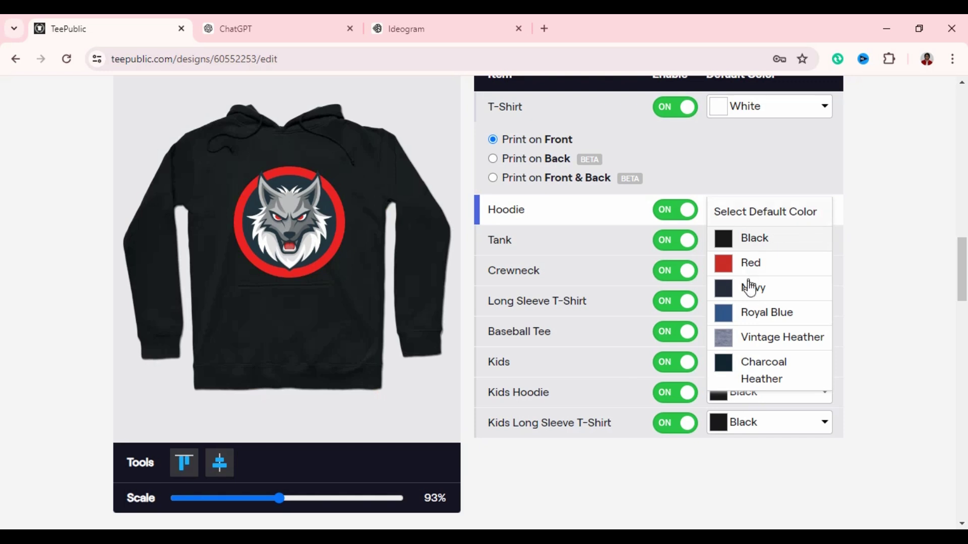
scroll(775, 310, "down", 3)
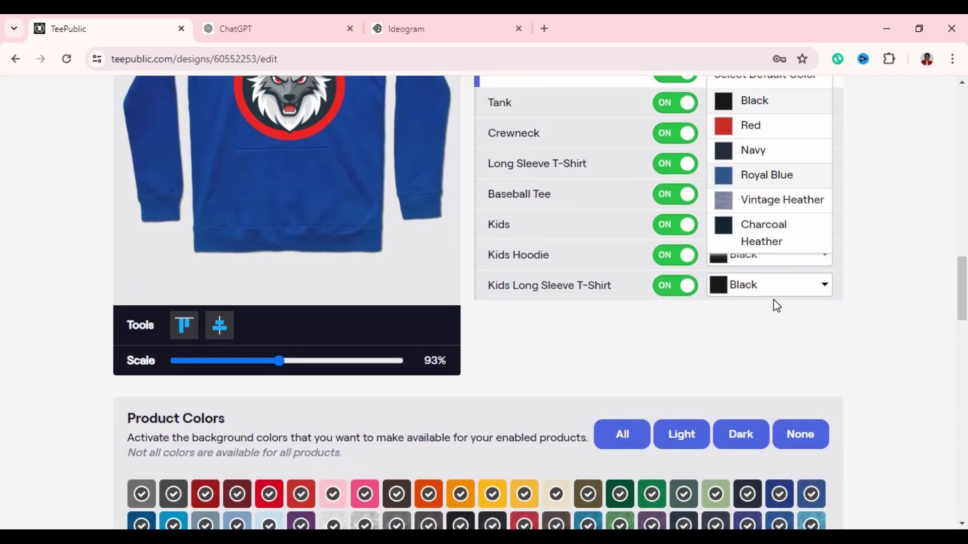
scroll(774, 299, "up", 2)
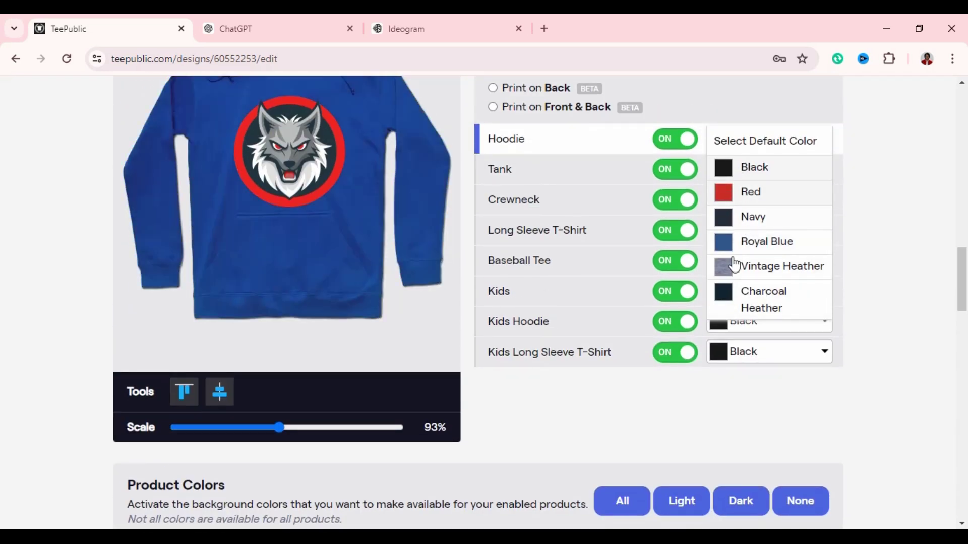
left_click(736, 264)
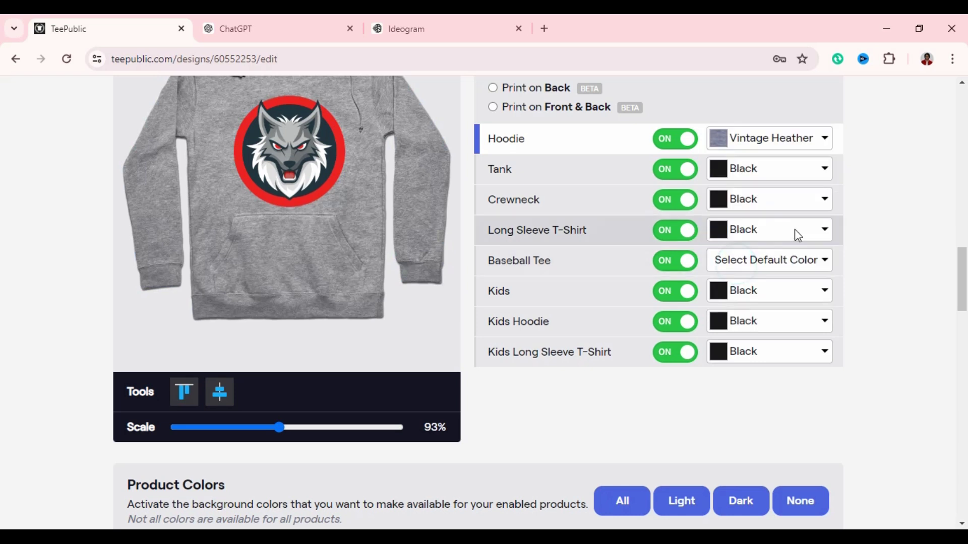
Step: Set the tank's default color to White
left_click(823, 173)
left_click(756, 198)
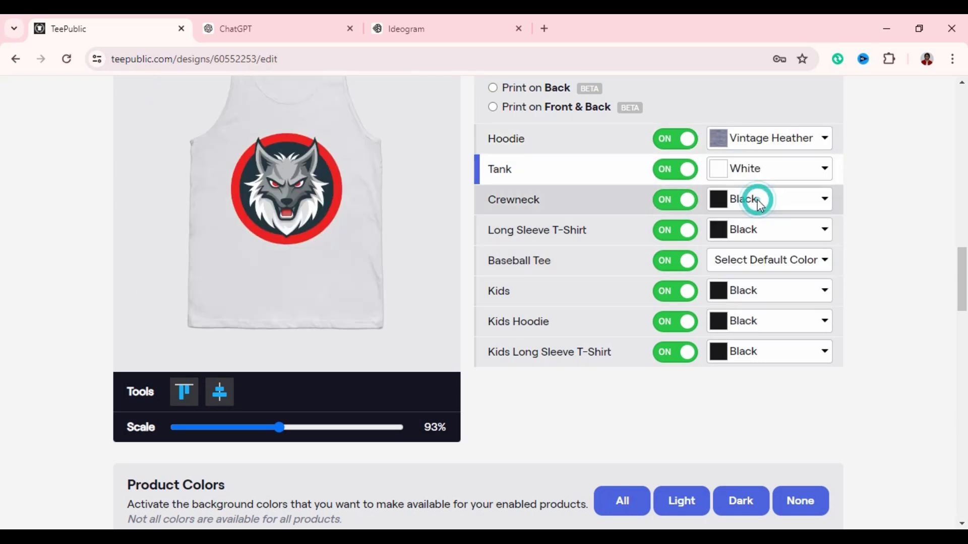
scroll(810, 256, "up", 5)
scroll(809, 262, "down", 1)
scroll(808, 267, "down", 3)
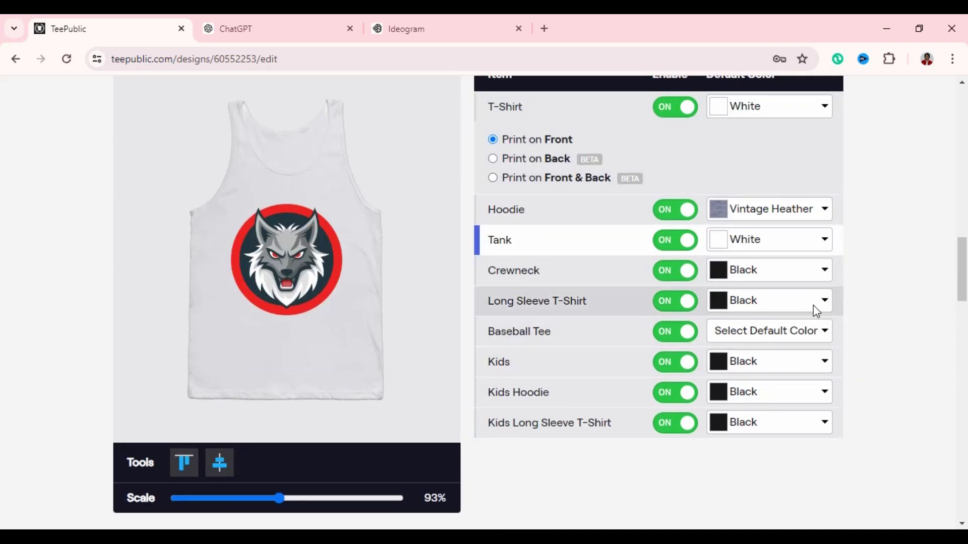
Step: Set the default color of the Long Sleeve T-Shirt and the Kids item to White
left_click(811, 305)
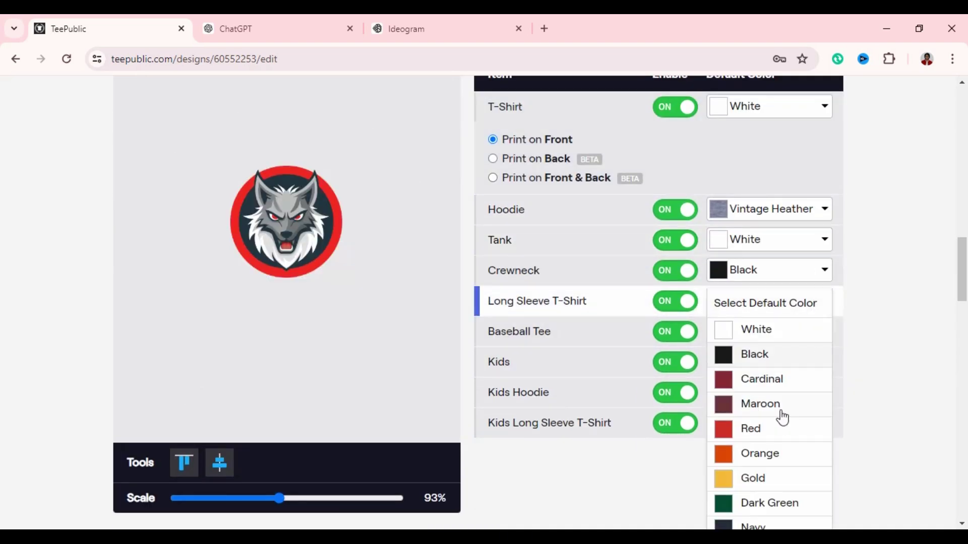
left_click(769, 330)
scroll(770, 329, "down", 3)
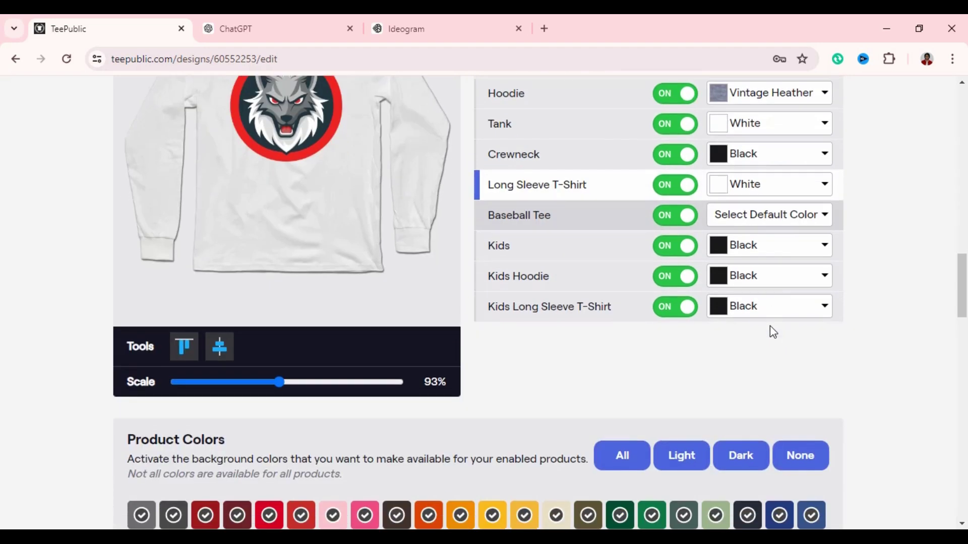
left_click(804, 219)
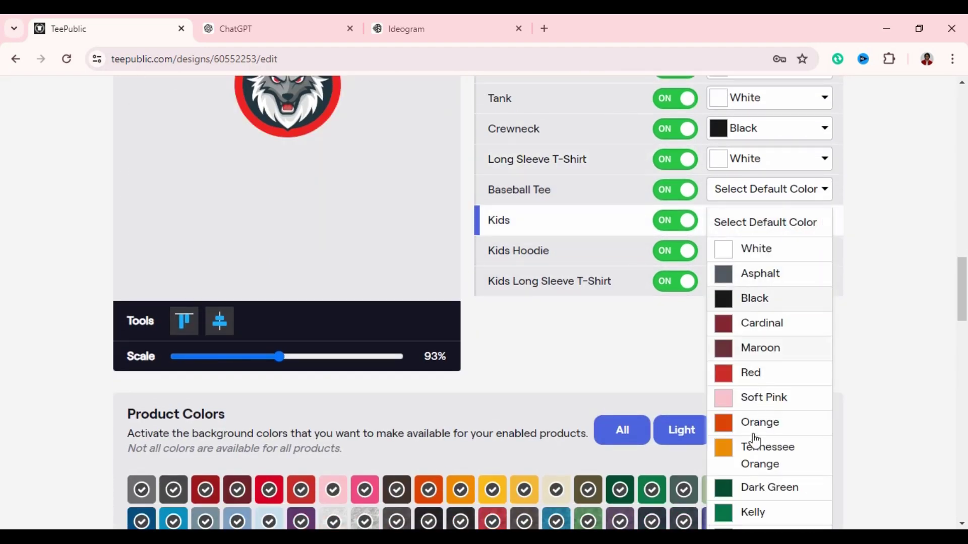
left_click(750, 251)
scroll(504, 312, "up", 3)
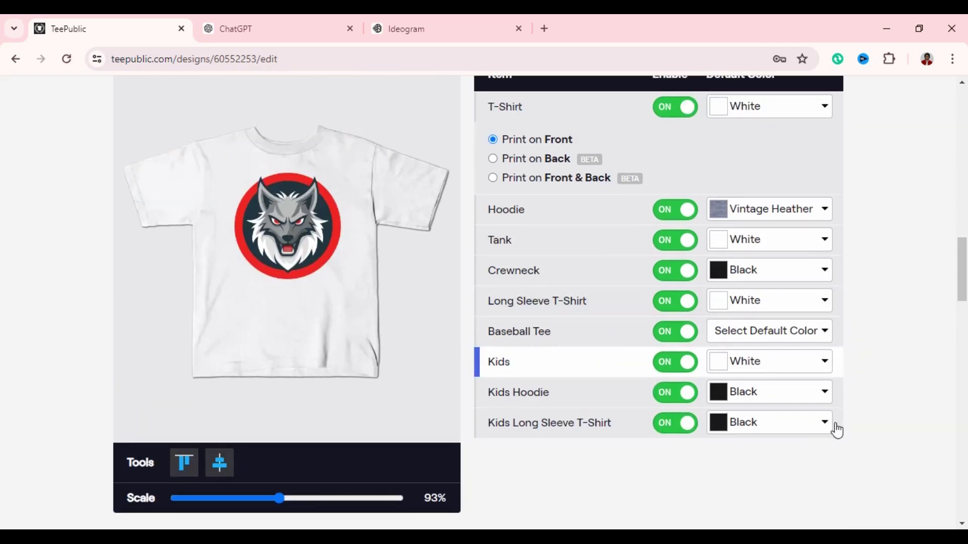
Step: Set the Kids Hoodie's default color to Vintage Royal and move the wolf emblem slightly lower on it
left_click(822, 398)
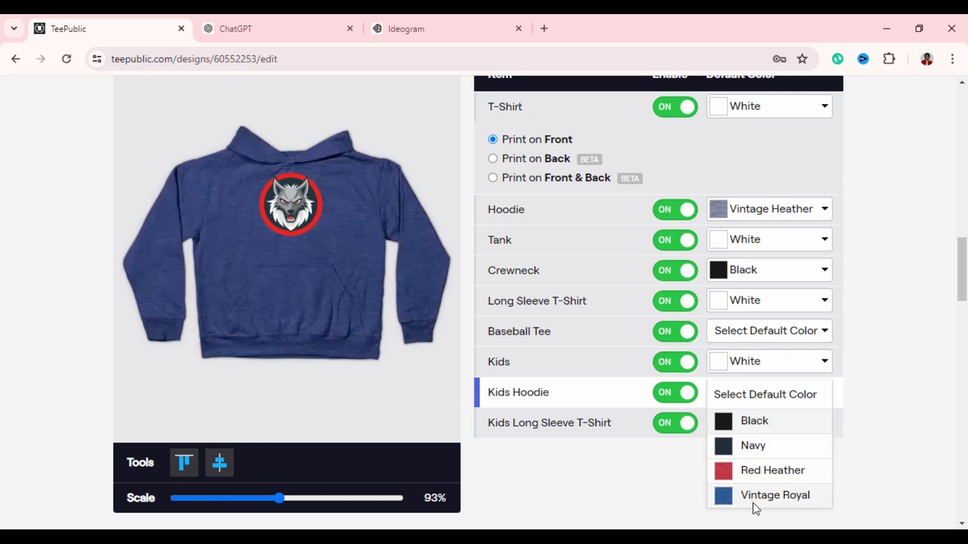
left_click(775, 499)
left_click_drag(297, 196, 297, 206)
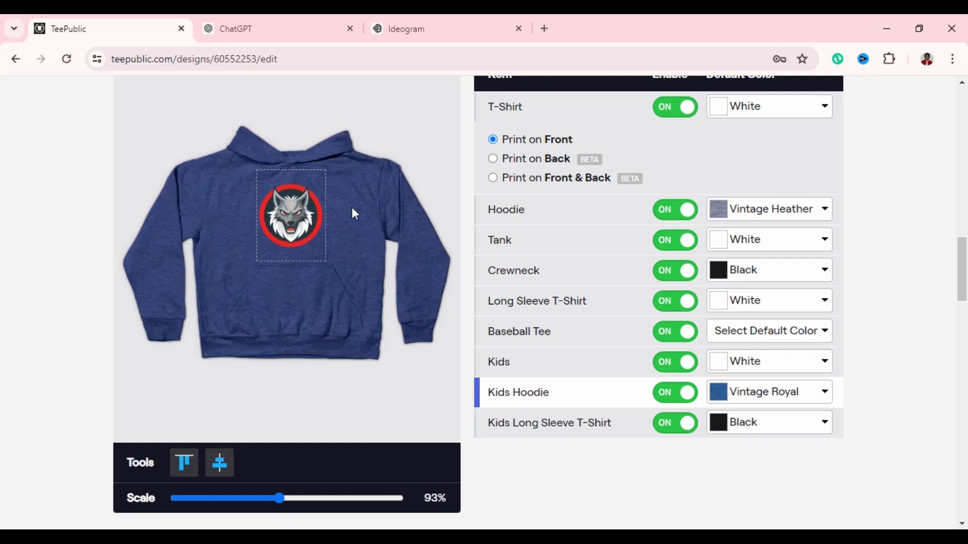
Step: Set the Kids Long Sleeve T-Shirt's default color to Deep Royal
scroll(832, 358, "down", 1)
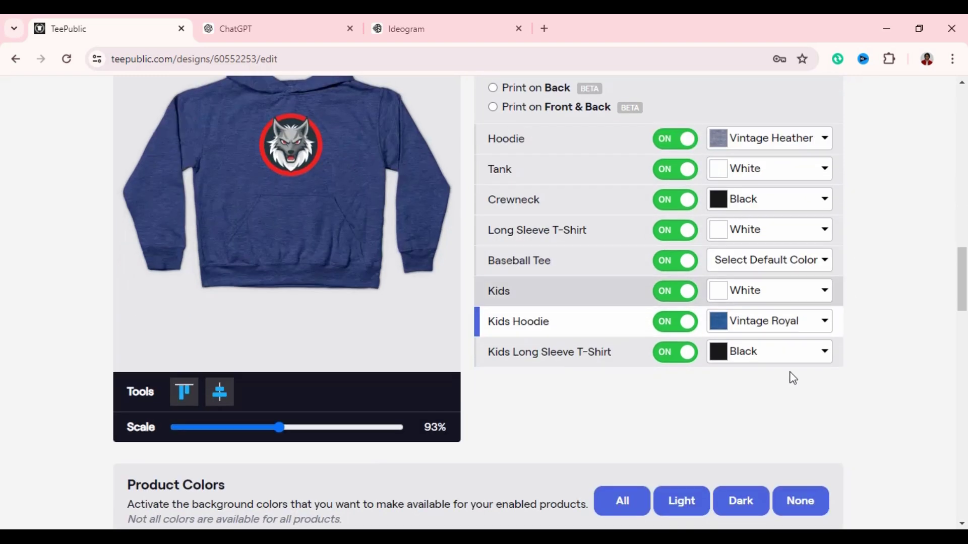
left_click(803, 350)
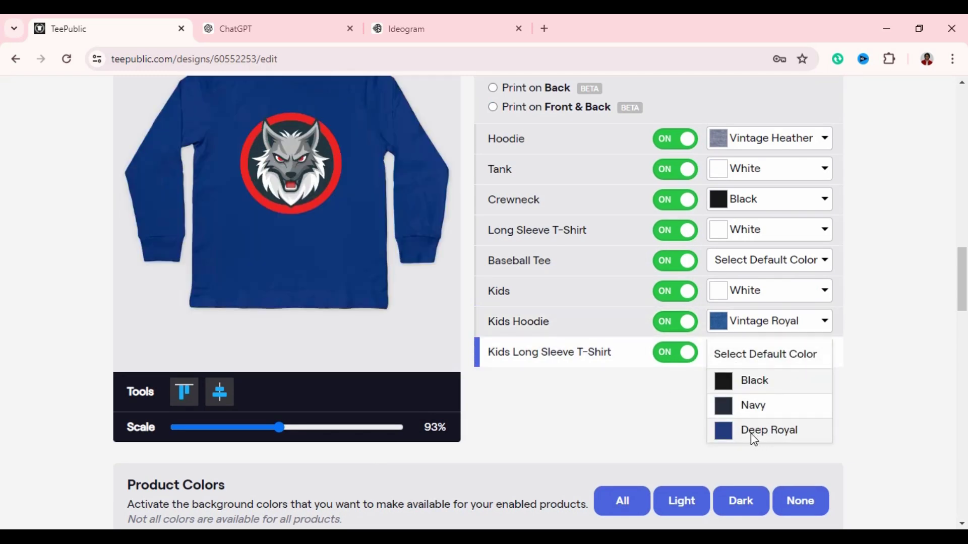
left_click(754, 430)
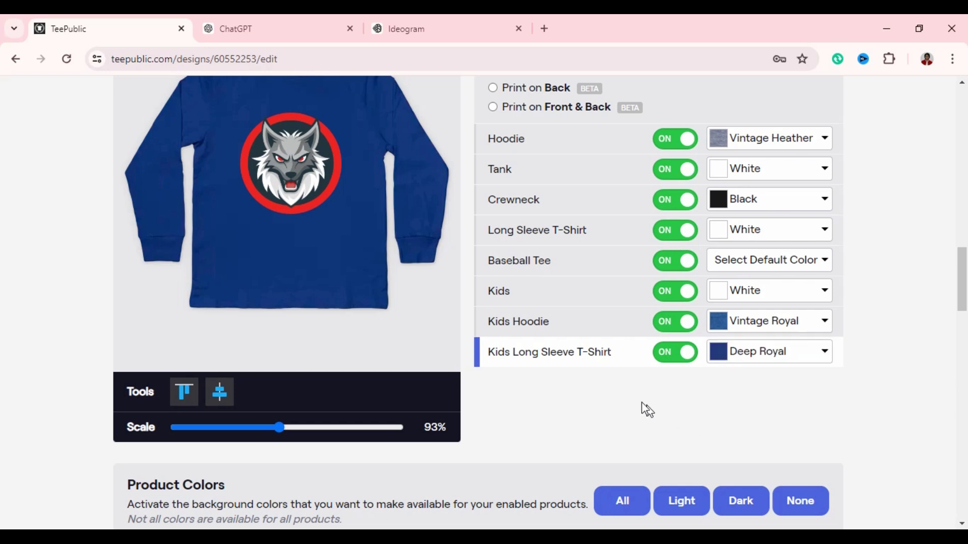
Step: Configure the Mugs products, scaling the emblem to 66% on the mug and 51% on the travel mug
scroll(663, 265, "up", 1)
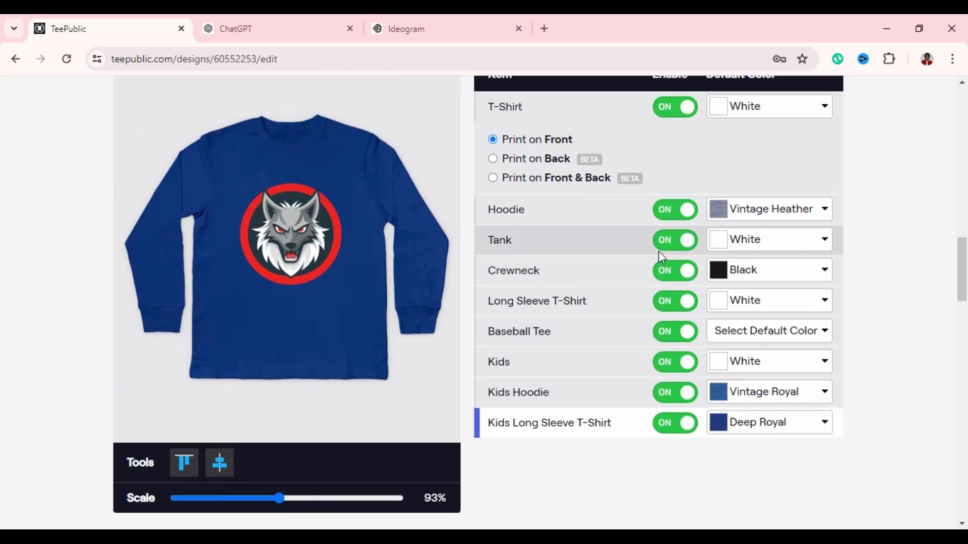
scroll(658, 251, "down", 5)
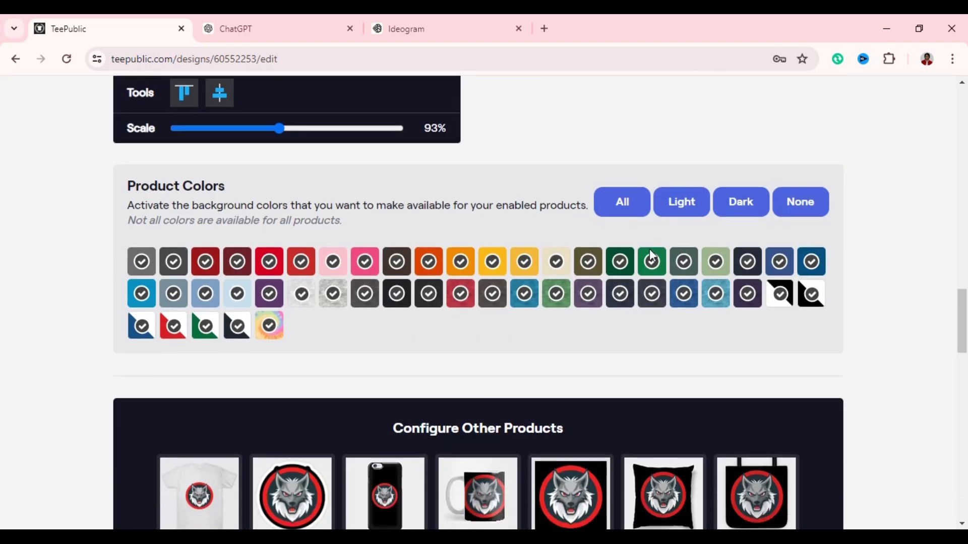
scroll(649, 249, "down", 3)
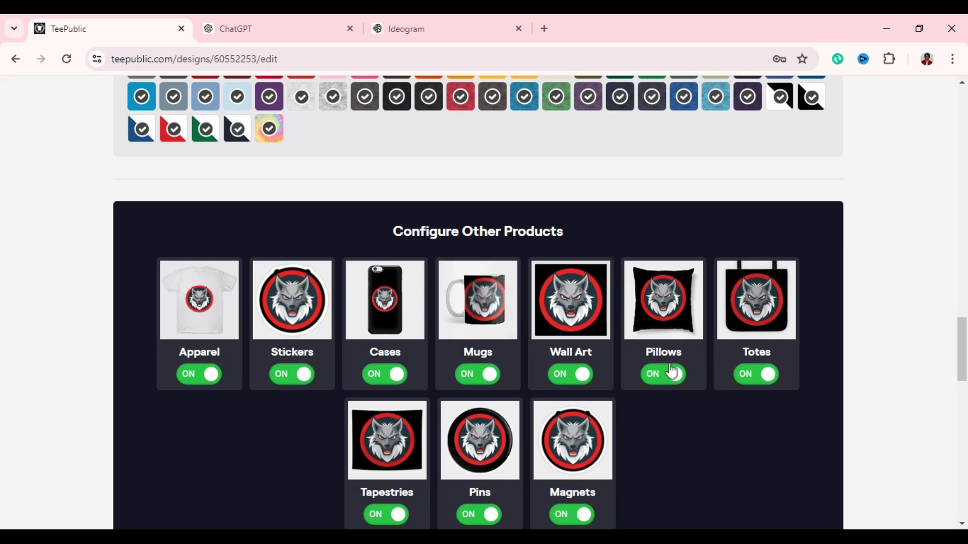
left_click(496, 339)
scroll(235, 333, "up", 7)
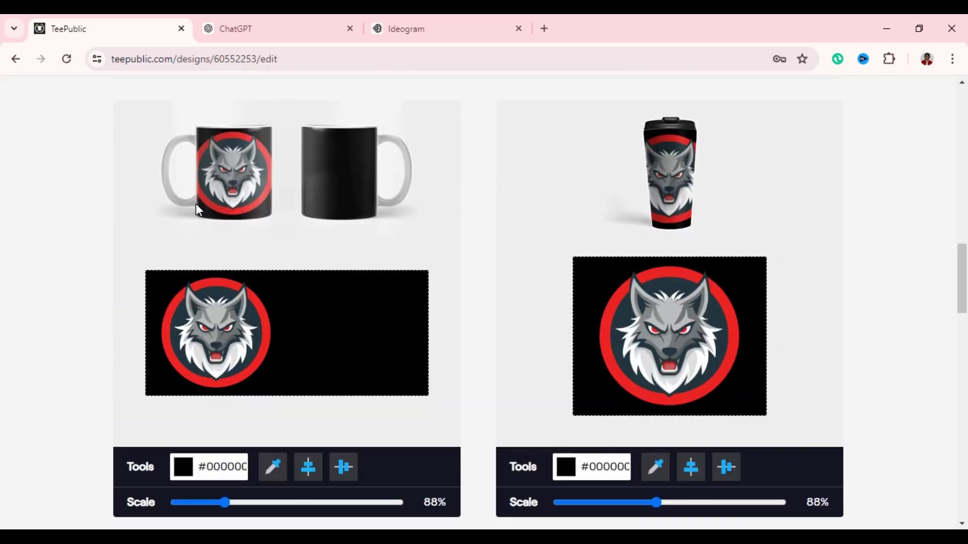
scroll(246, 322, "up", 2)
scroll(264, 324, "down", 2)
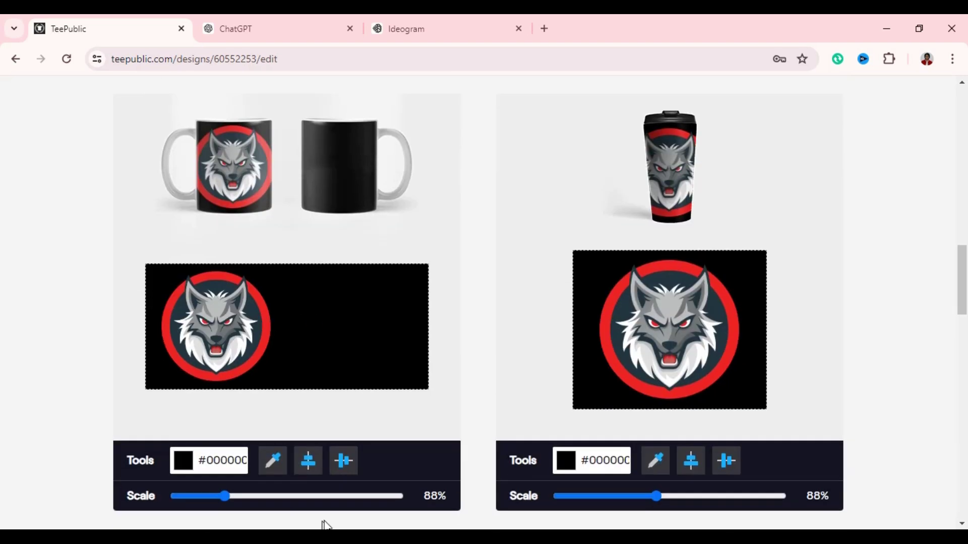
left_click_drag(223, 495, 213, 495)
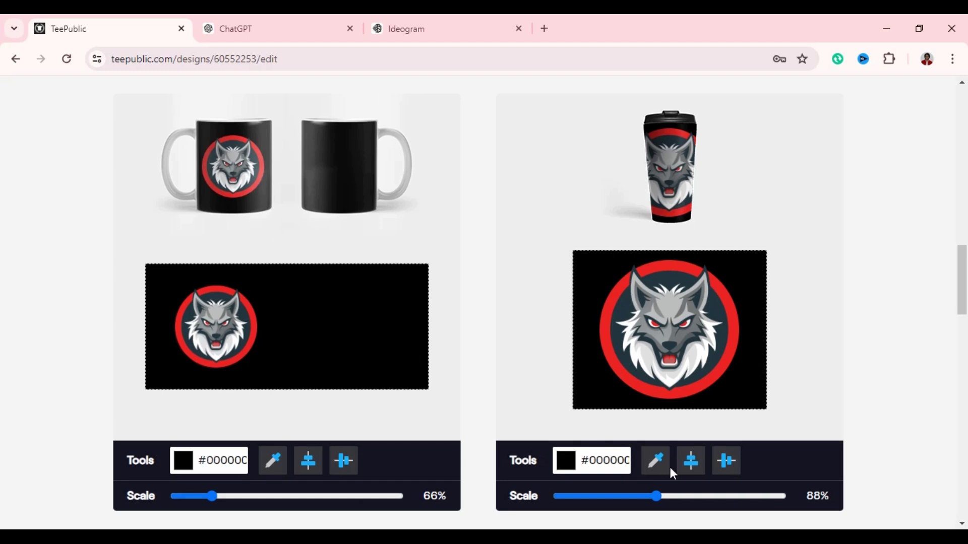
left_click_drag(660, 495, 614, 497)
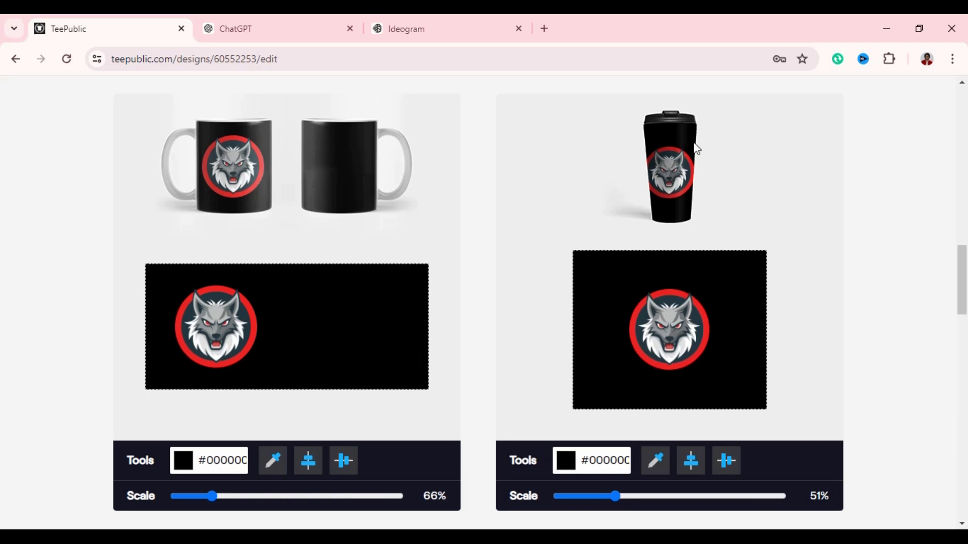
Step: Configure the Totes product and set the wolf emblem's scale on the tote bag to 85%
scroll(695, 148, "down", 8)
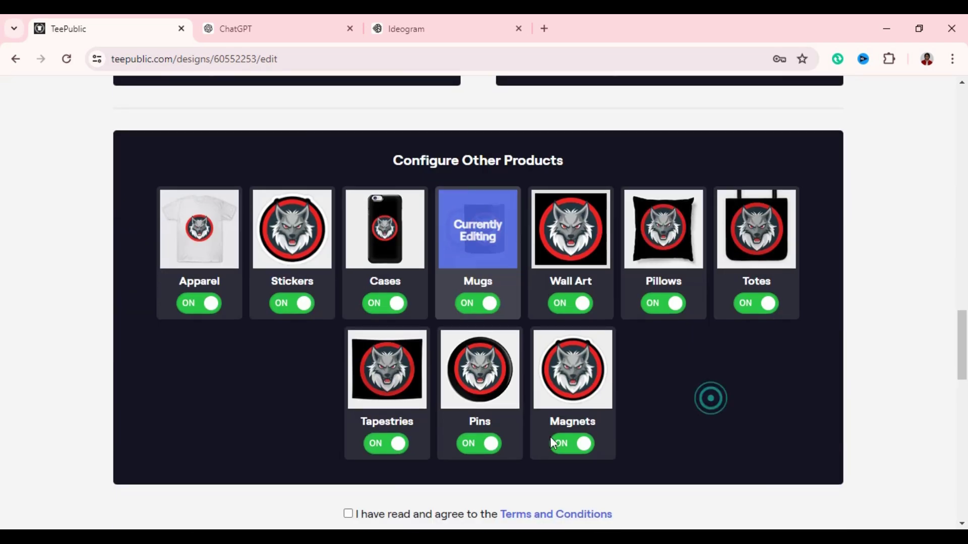
left_click(775, 257)
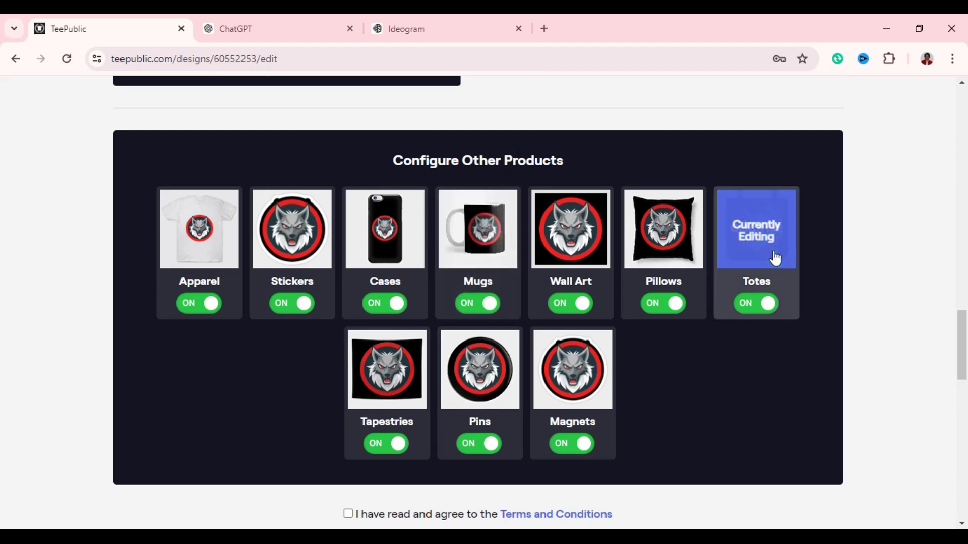
scroll(761, 262, "up", 10)
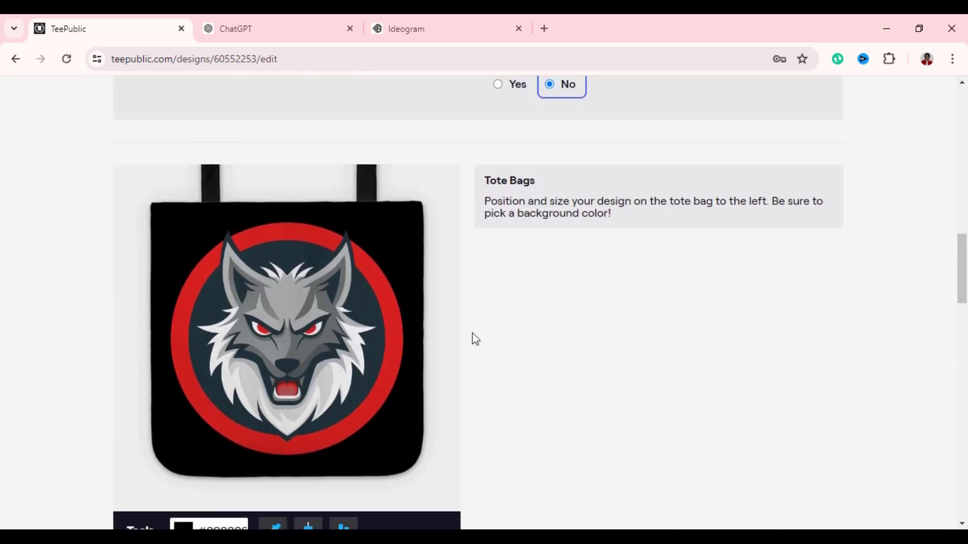
scroll(475, 337, "down", 3)
mouse_move(271, 425)
left_mouse_down()
mouse_move(283, 426)
mouse_move(270, 429)
left_mouse_up()
scroll(529, 343, "up", 2)
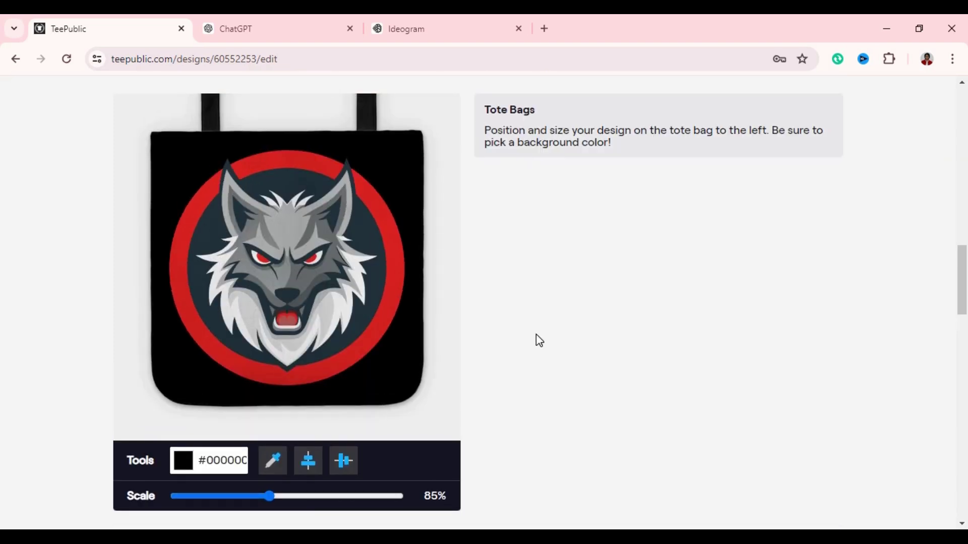
Step: Agree to the Terms and Conditions for the design
scroll(552, 342, "down", 1)
scroll(571, 345, "down", 5)
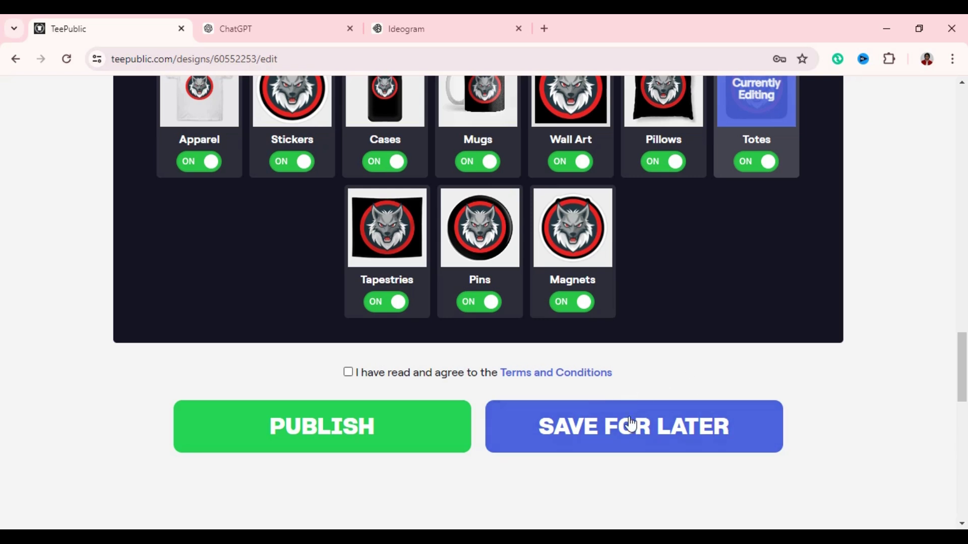
left_click(347, 373)
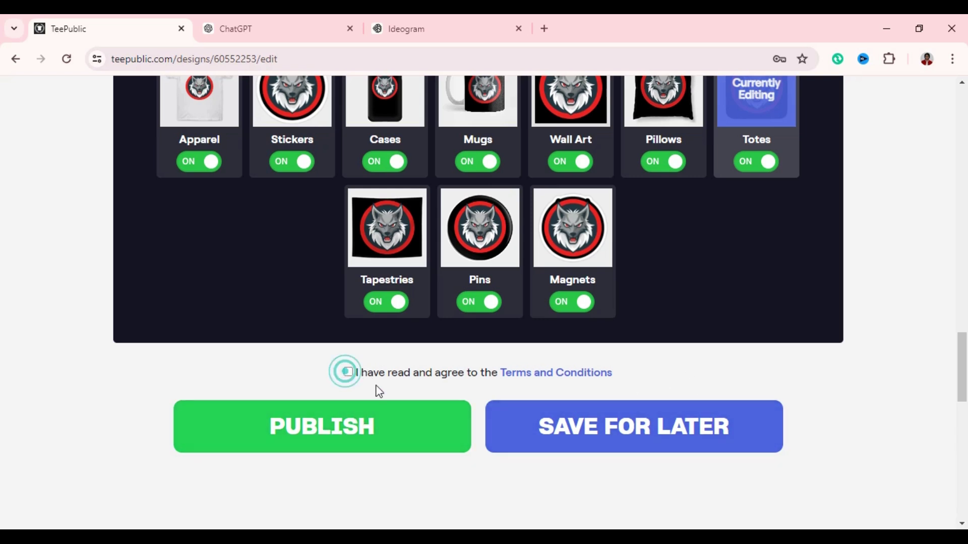
Step: Look over the listing from artwork to tags and try to publish the wolf design
scroll(644, 322, "up", 10)
scroll(650, 325, "up", 15)
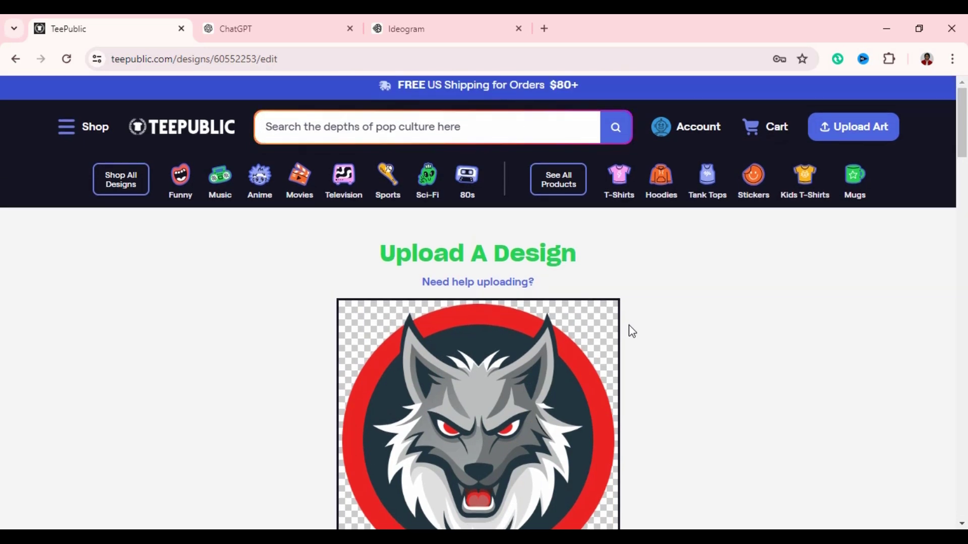
scroll(629, 330, "down", 14)
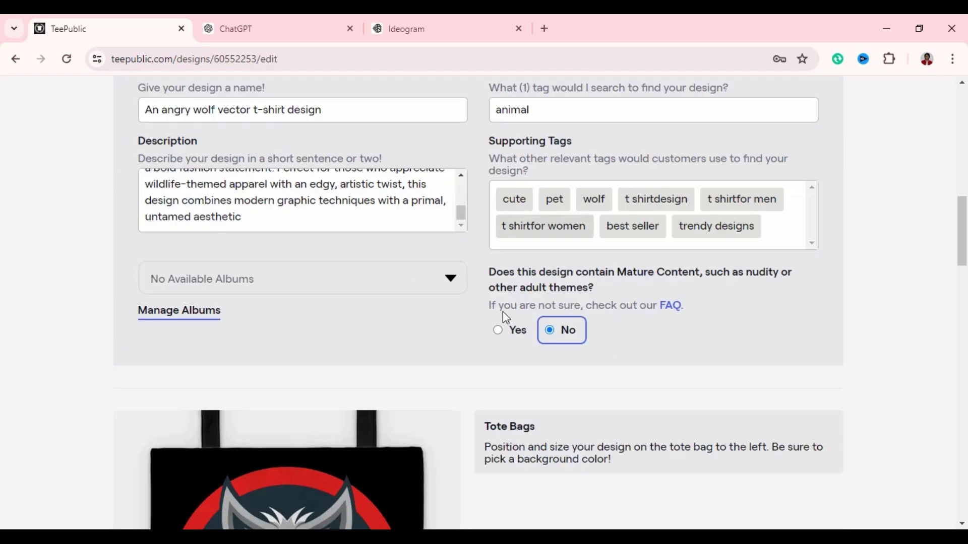
scroll(625, 337, "down", 6)
scroll(659, 347, "down", 14)
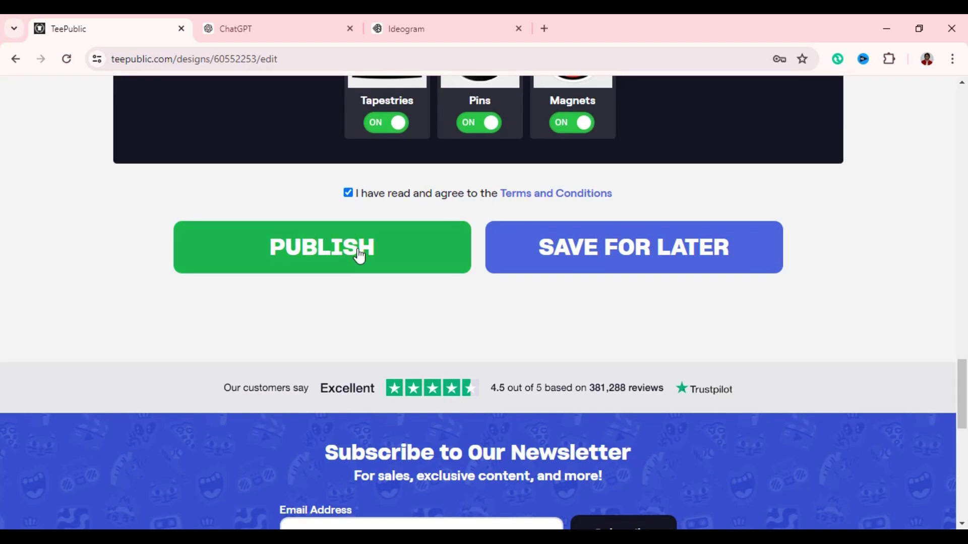
left_click(359, 258)
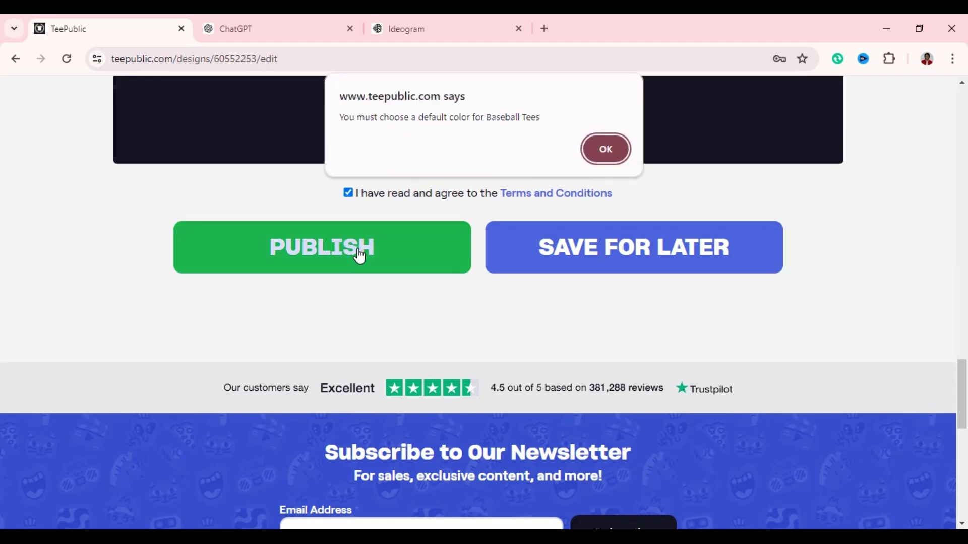
left_click(609, 156)
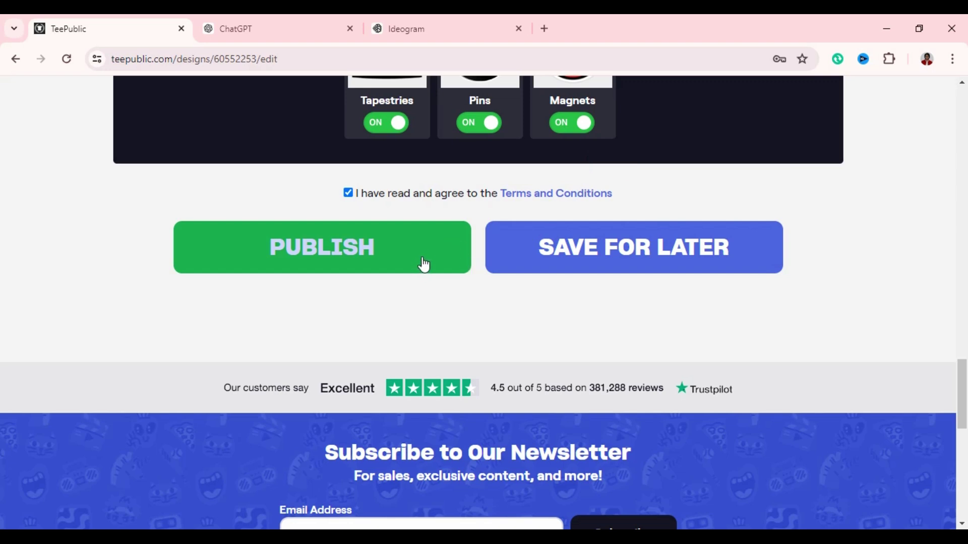
scroll(423, 263, "up", 4)
scroll(421, 262, "down", 3)
left_click(372, 317)
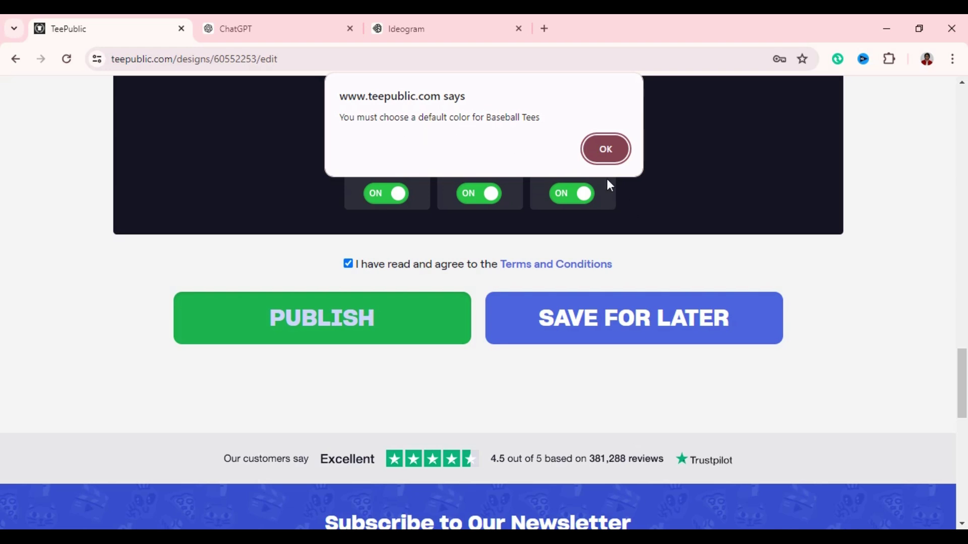
left_click(604, 160)
Step: Reopen the Apparel configuration and set the Baseball Tee's default color to White/Black
scroll(661, 250, "up", 6)
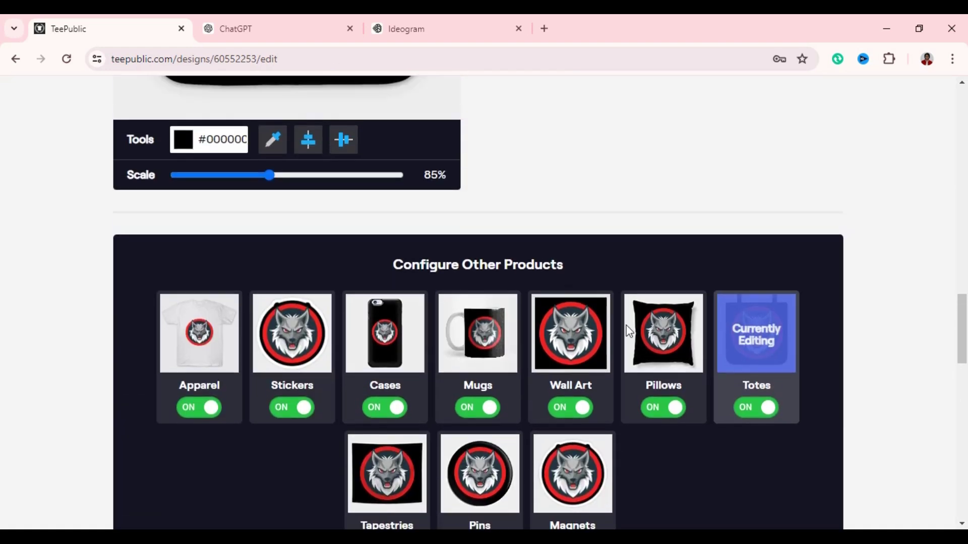
scroll(664, 331, "up", 15)
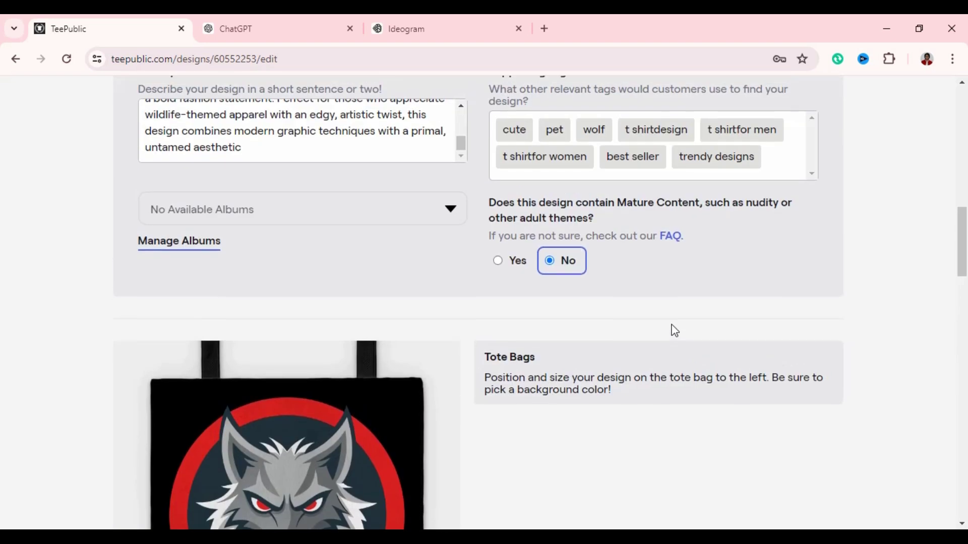
scroll(674, 322, "up", 10)
scroll(673, 324, "down", 20)
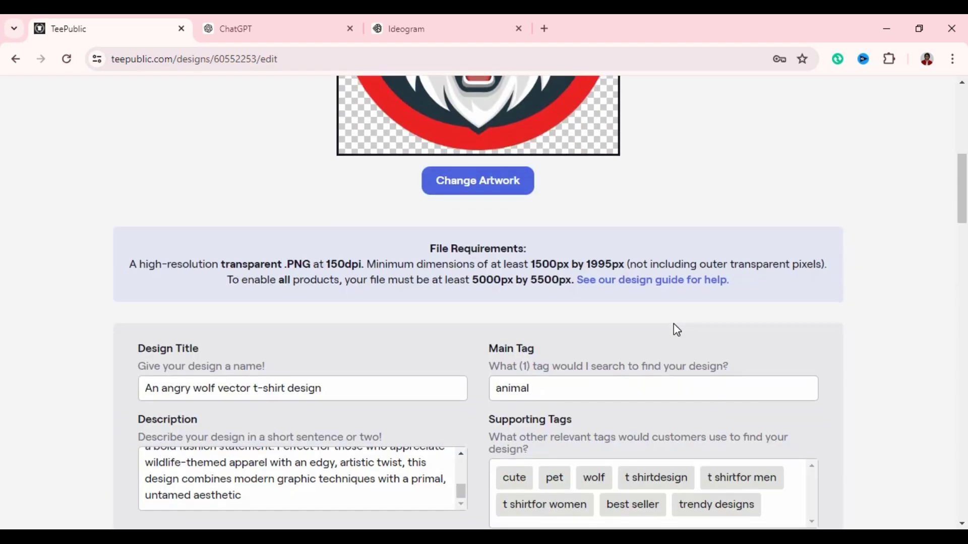
scroll(673, 323, "down", 12)
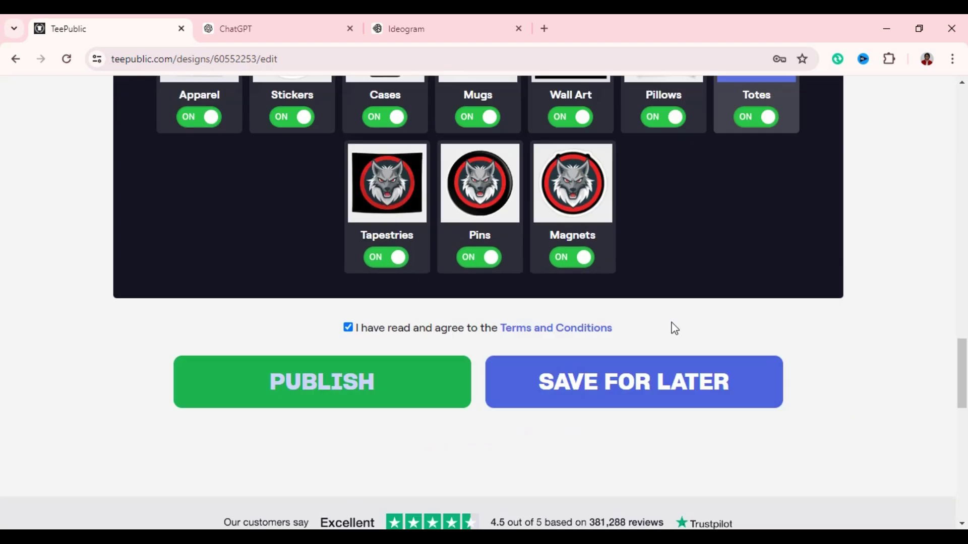
scroll(542, 337, "up", 5)
left_click(193, 175)
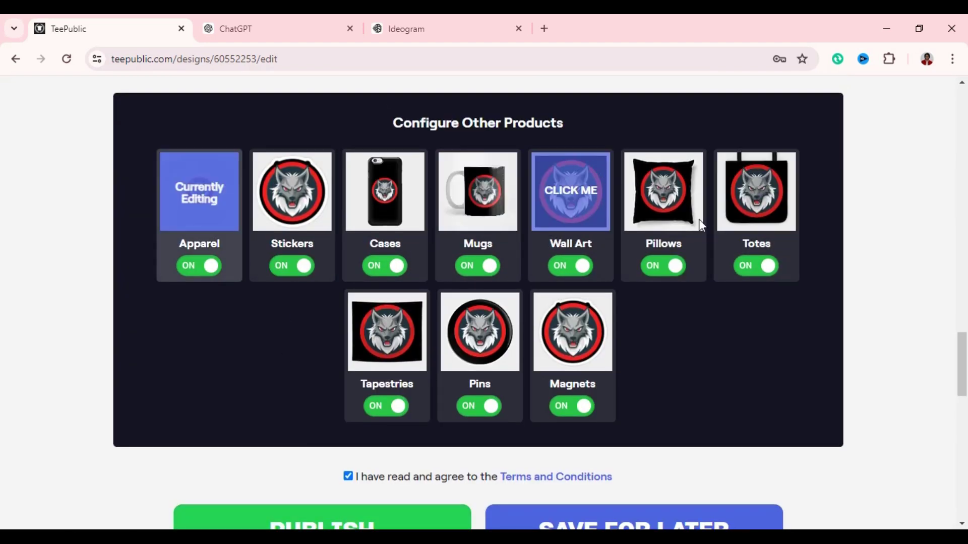
scroll(793, 236, "up", 5)
scroll(793, 237, "up", 8)
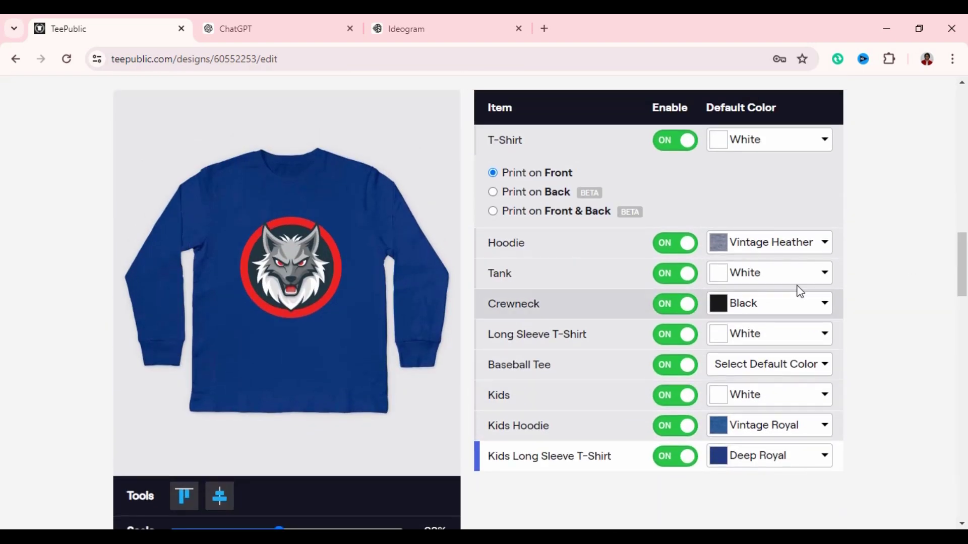
left_click(534, 370)
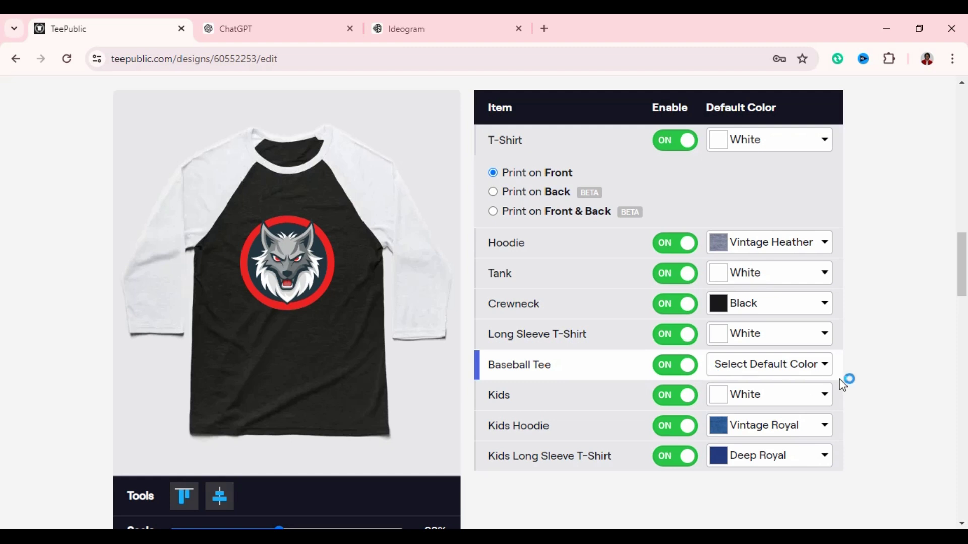
left_click(812, 379)
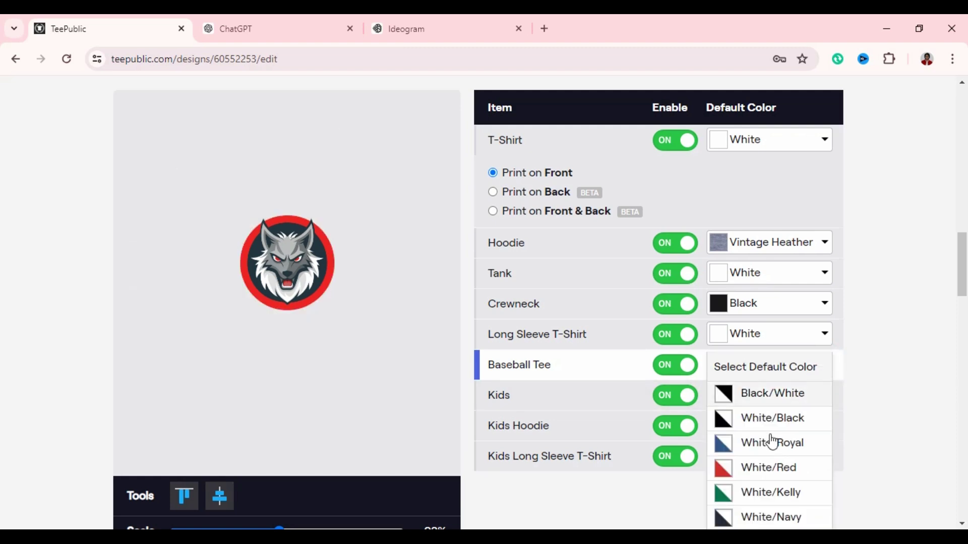
left_click(739, 426)
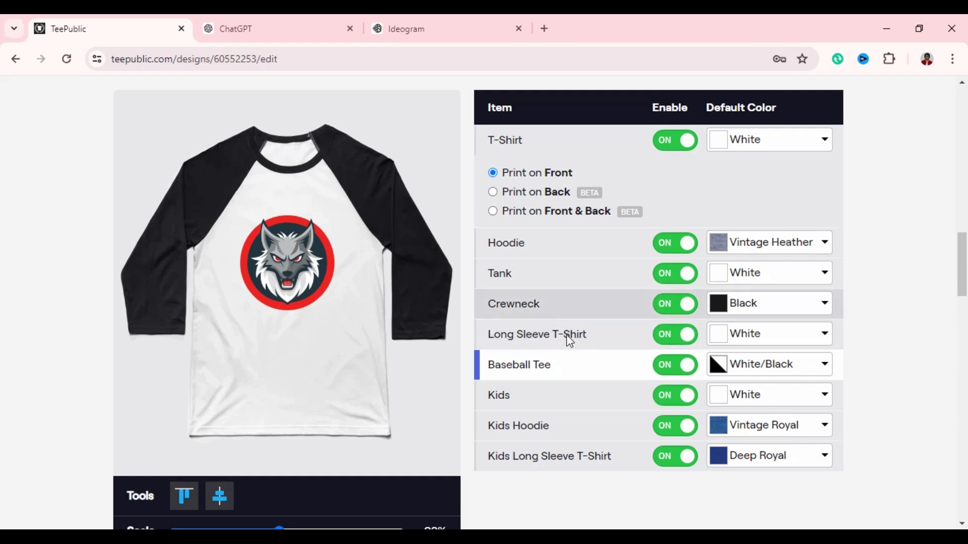
Step: Review the design's title, tags, apparel default colors, product colors and other product previews
scroll(609, 340, "down", 5)
scroll(609, 341, "down", 5)
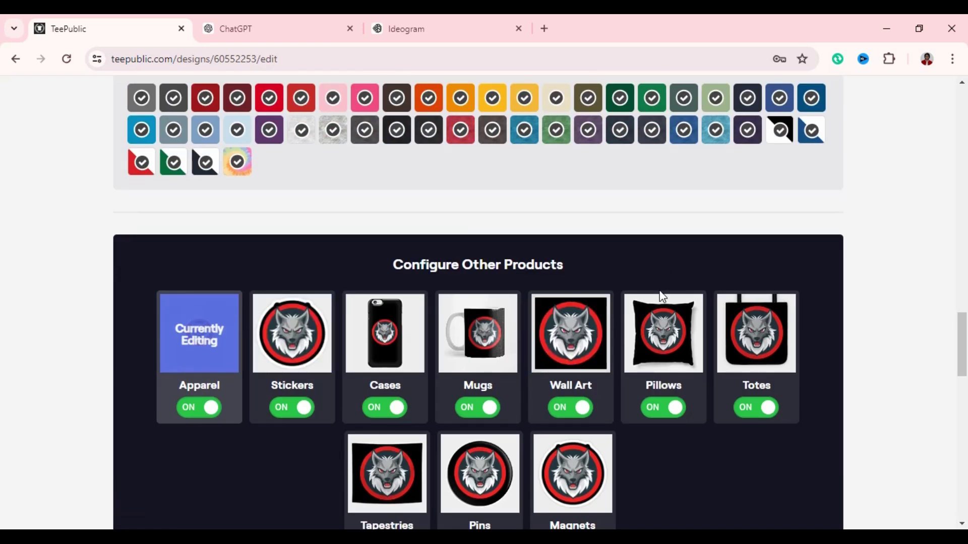
scroll(665, 323, "down", 4)
scroll(713, 262, "up", 10)
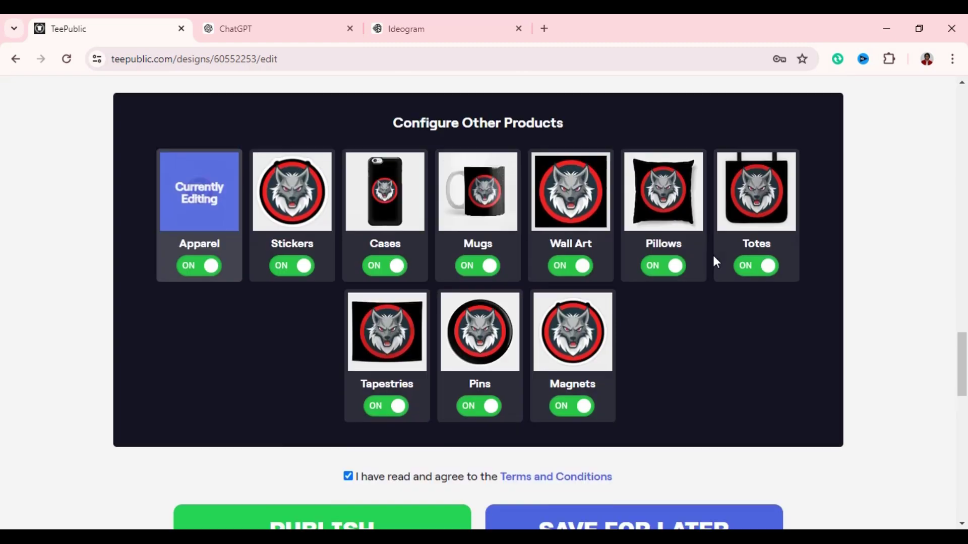
scroll(715, 262, "up", 4)
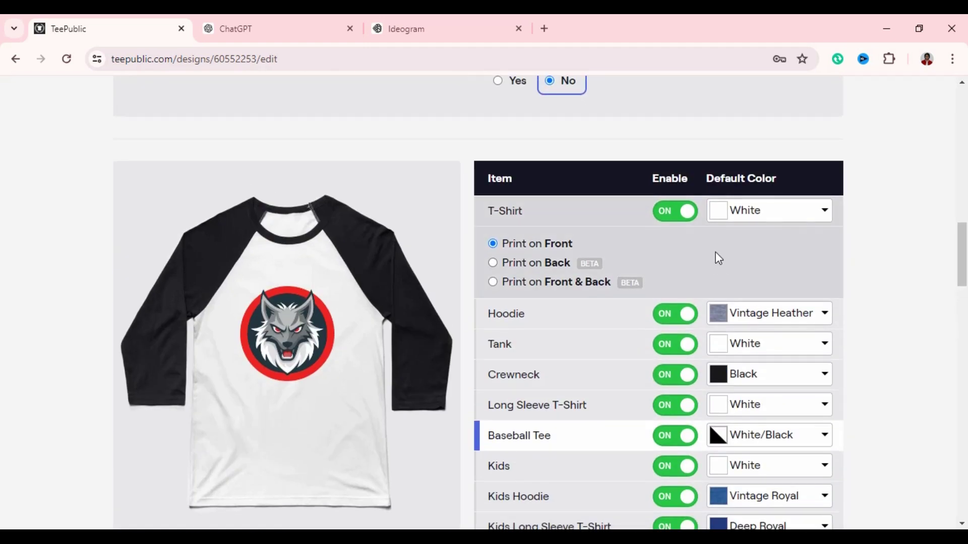
scroll(715, 252, "up", 3)
scroll(720, 253, "up", 5)
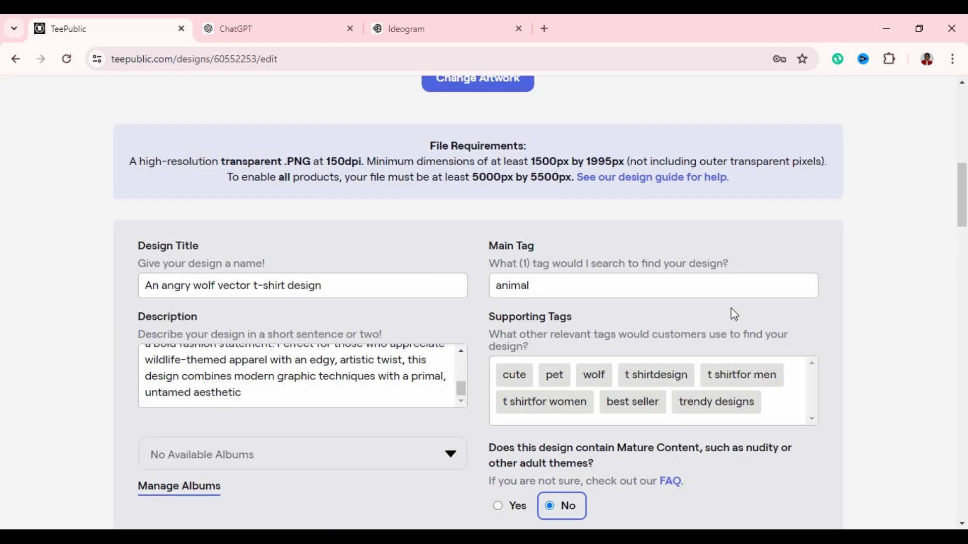
scroll(725, 315, "down", 15)
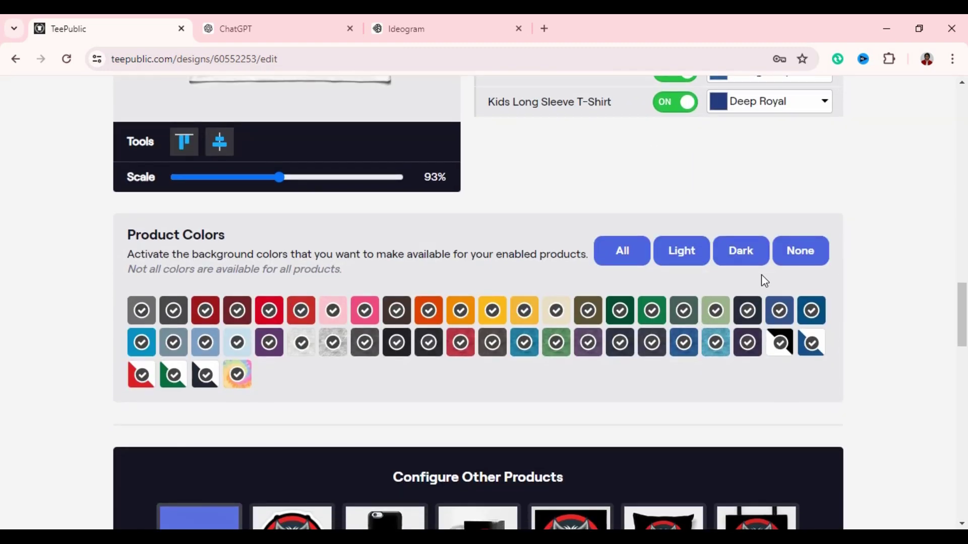
scroll(761, 275, "down", 2)
scroll(592, 309, "up", 5)
scroll(594, 311, "up", 4)
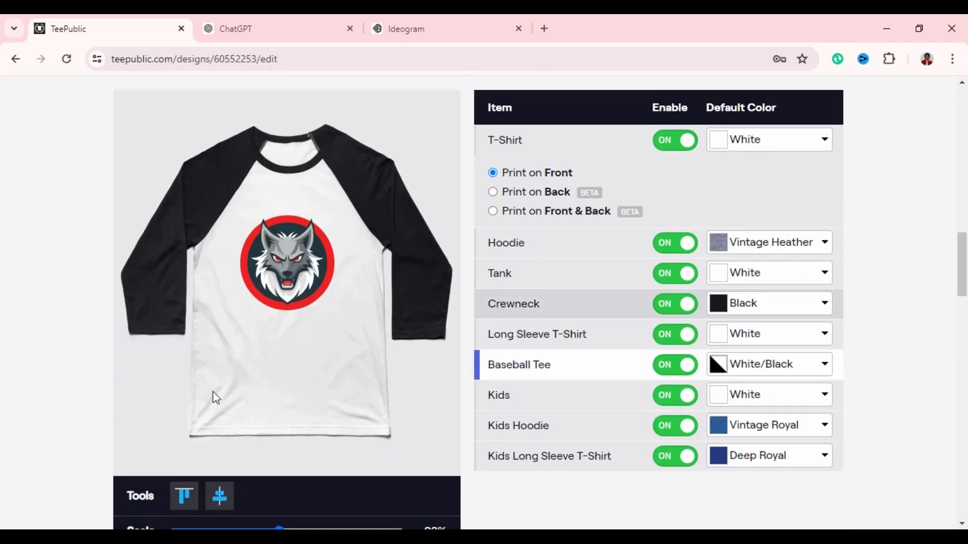
Step: Publish the angry wolf design
scroll(789, 186, "down", 2)
scroll(645, 353, "down", 15)
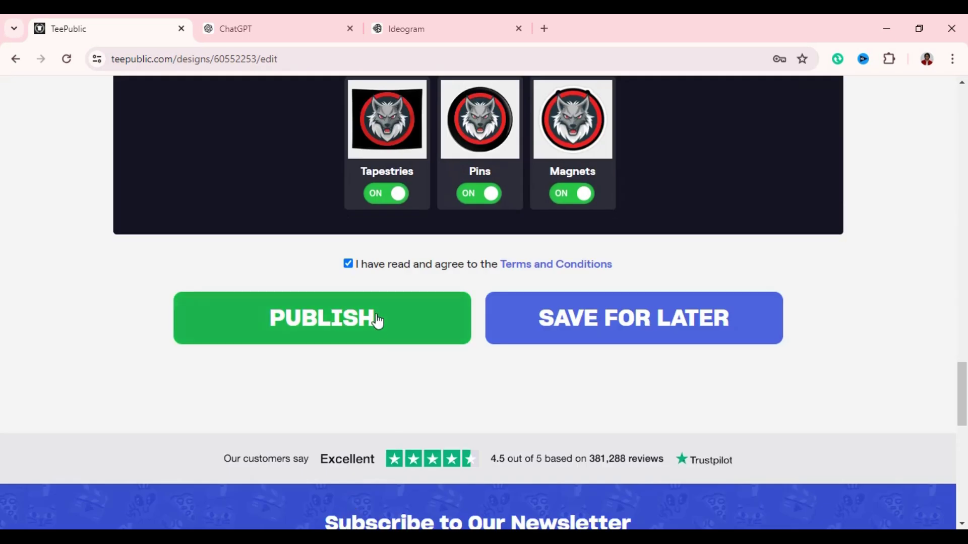
left_click(377, 319)
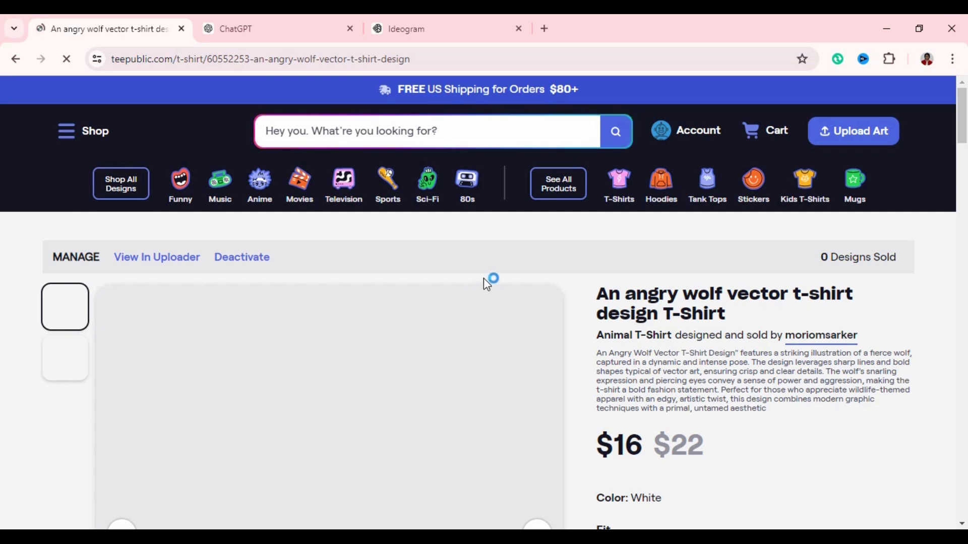
Step: Examine the published wolf T-shirt listing, including its preview, description, price, colors, fit and size options
scroll(483, 277, "down", 3)
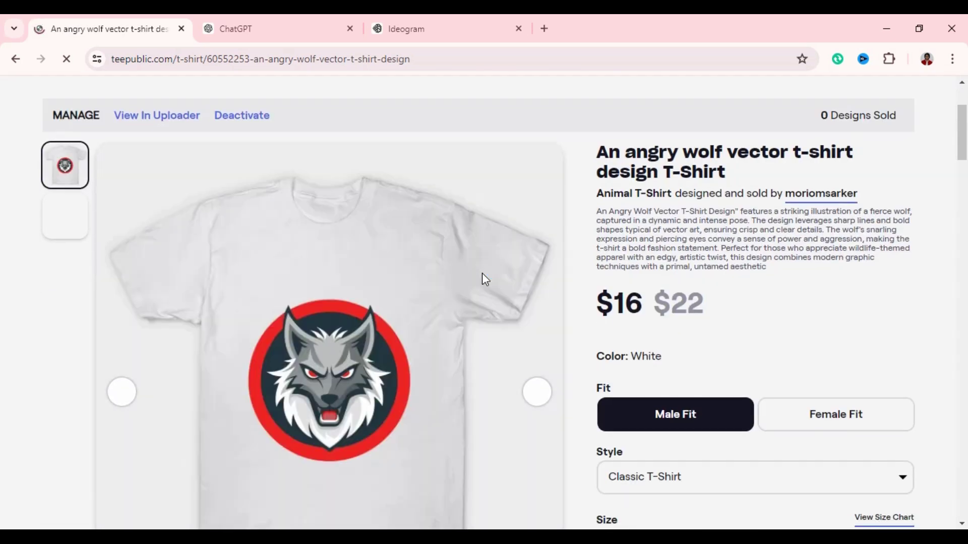
scroll(484, 279, "down", 3)
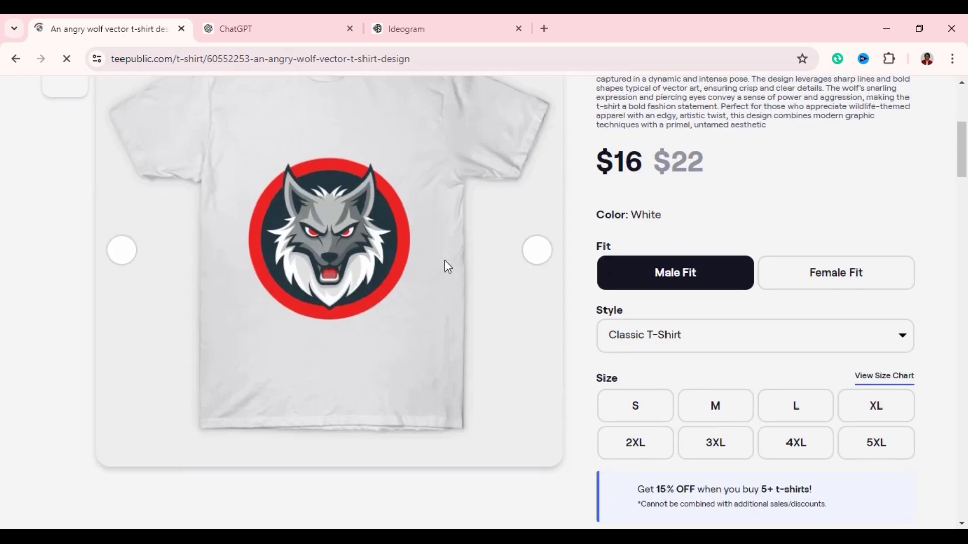
scroll(449, 264, "up", 3)
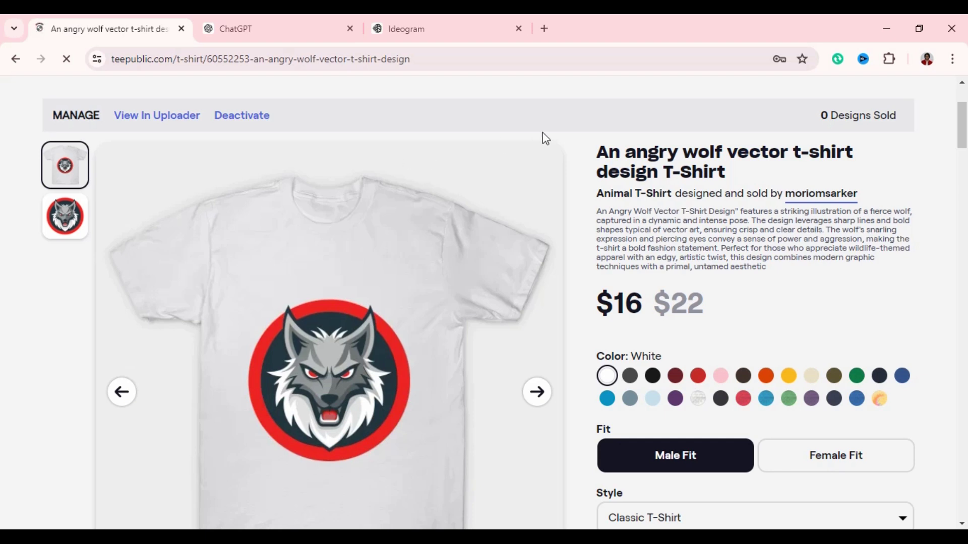
scroll(389, 239, "down", 5)
scroll(570, 369, "down", 6)
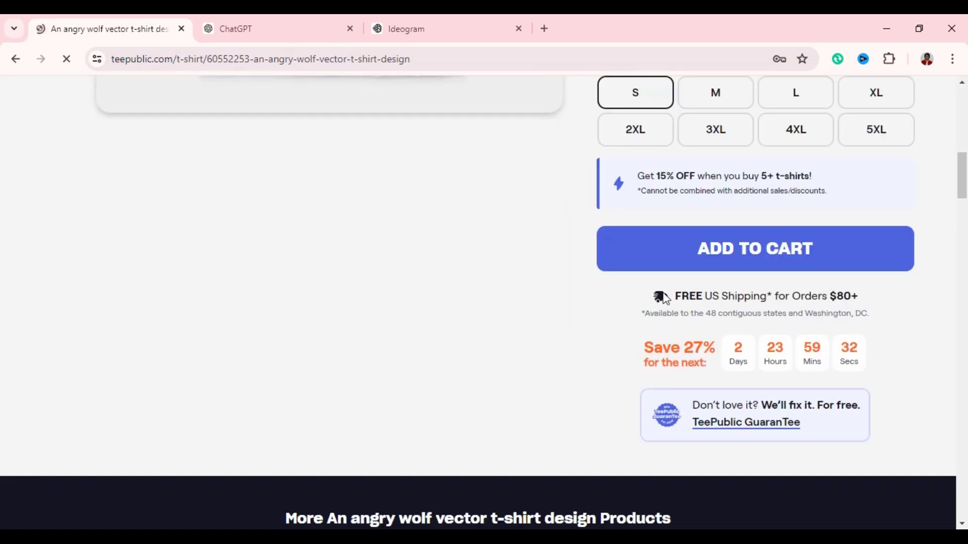
scroll(622, 300, "up", 10)
scroll(575, 263, "down", 5)
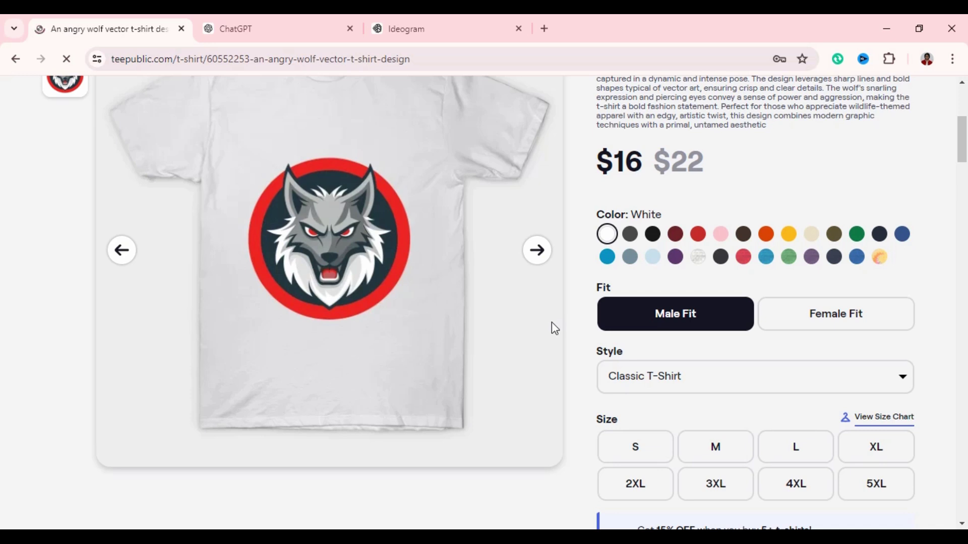
scroll(534, 315, "up", 3)
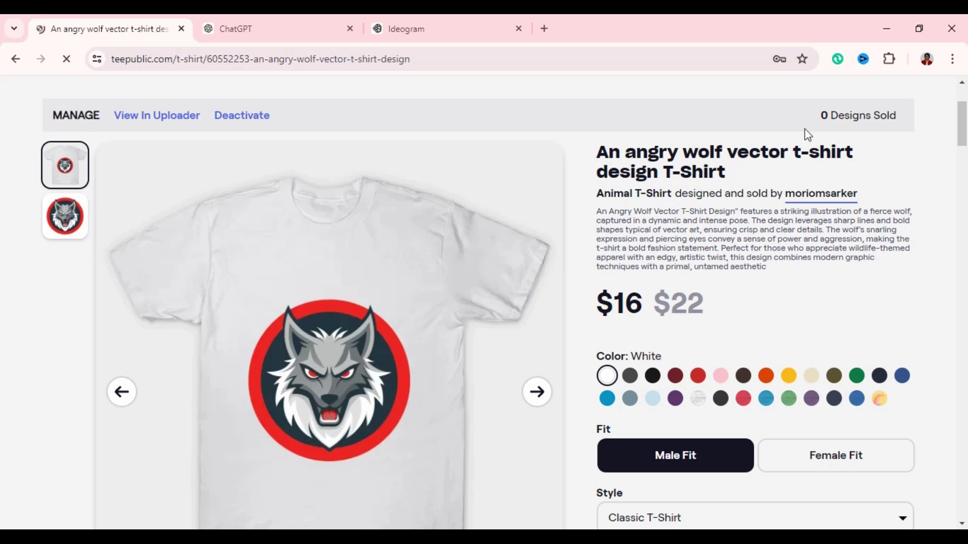
Step: Switch to the ChatGPT conversation to read the longer wolf design description, and return to the TeePublic listing
left_click(289, 26)
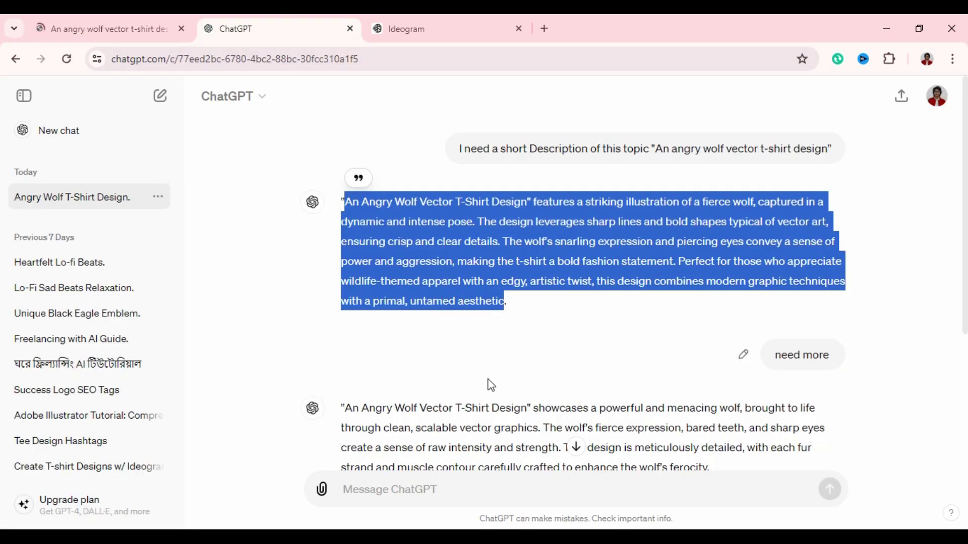
scroll(488, 385, "down", 4)
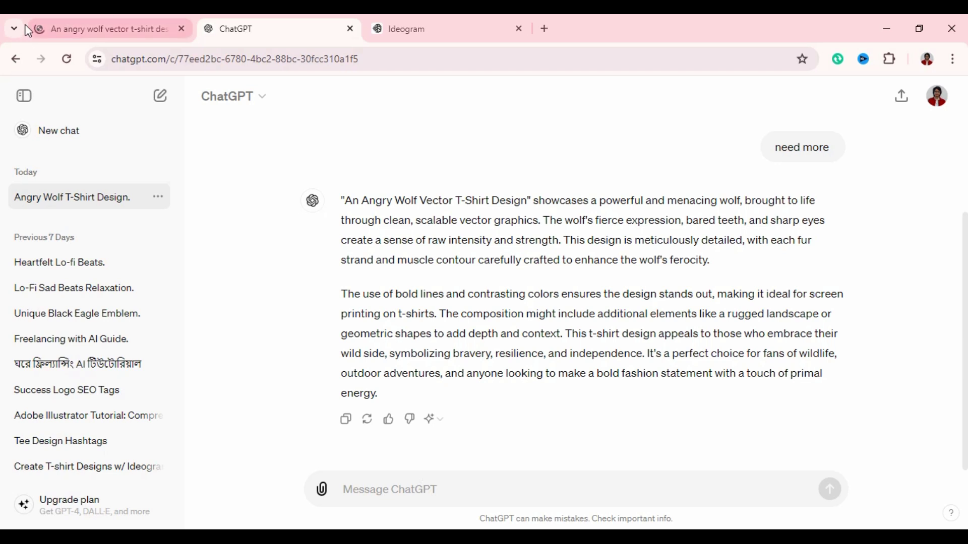
left_click(119, 22)
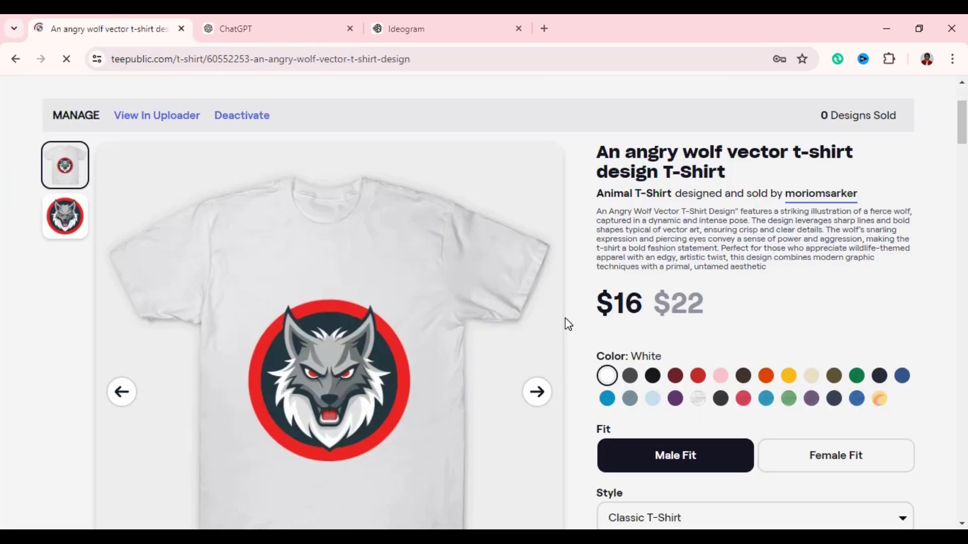